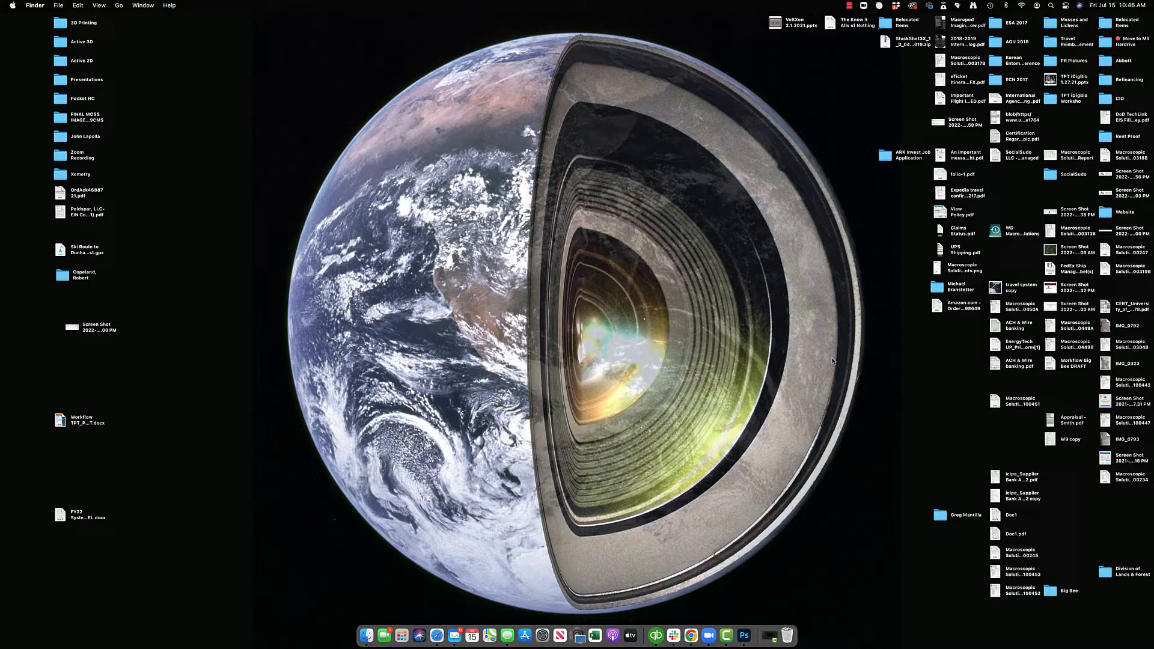
# Step: Bring back the hidden windows and place the Big-Bee website window in front, near the middle of the screen
pyautogui.press('F11')
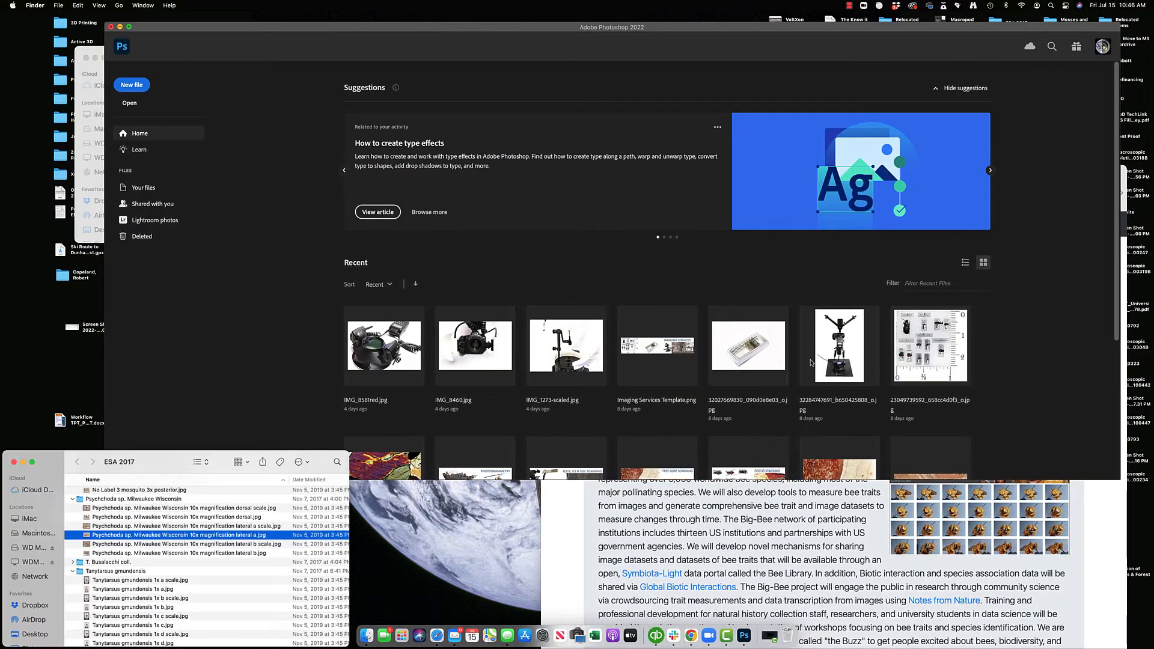
pyautogui.click(576, 530)
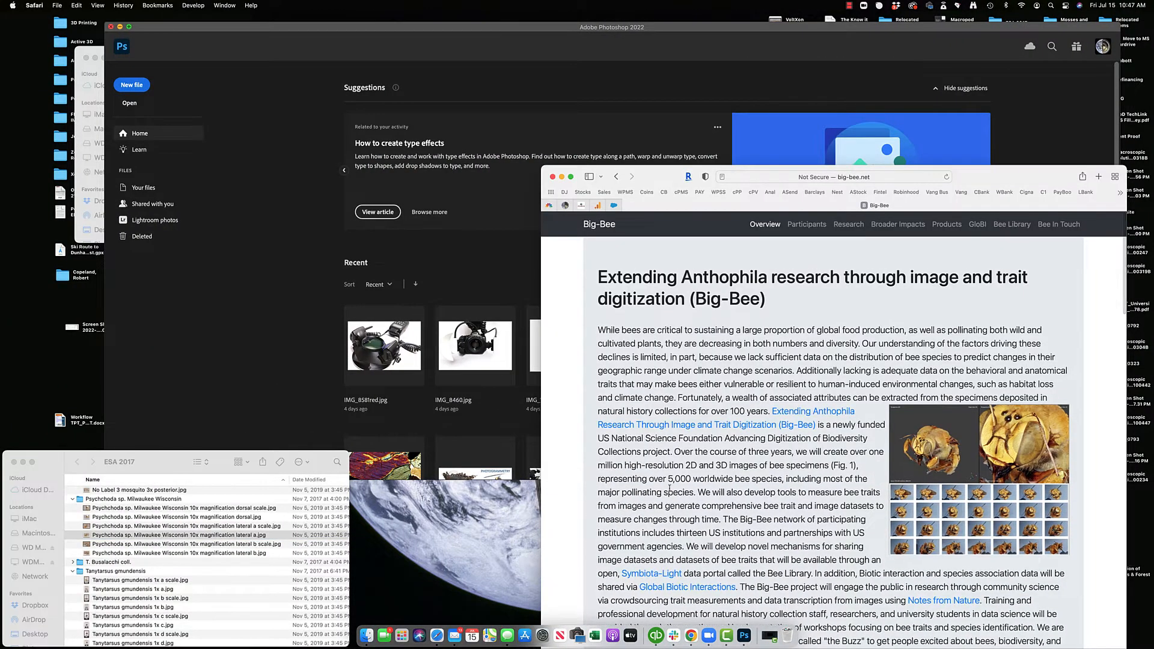
pyautogui.moveTo(648, 172); pyautogui.dragTo(518, 18)
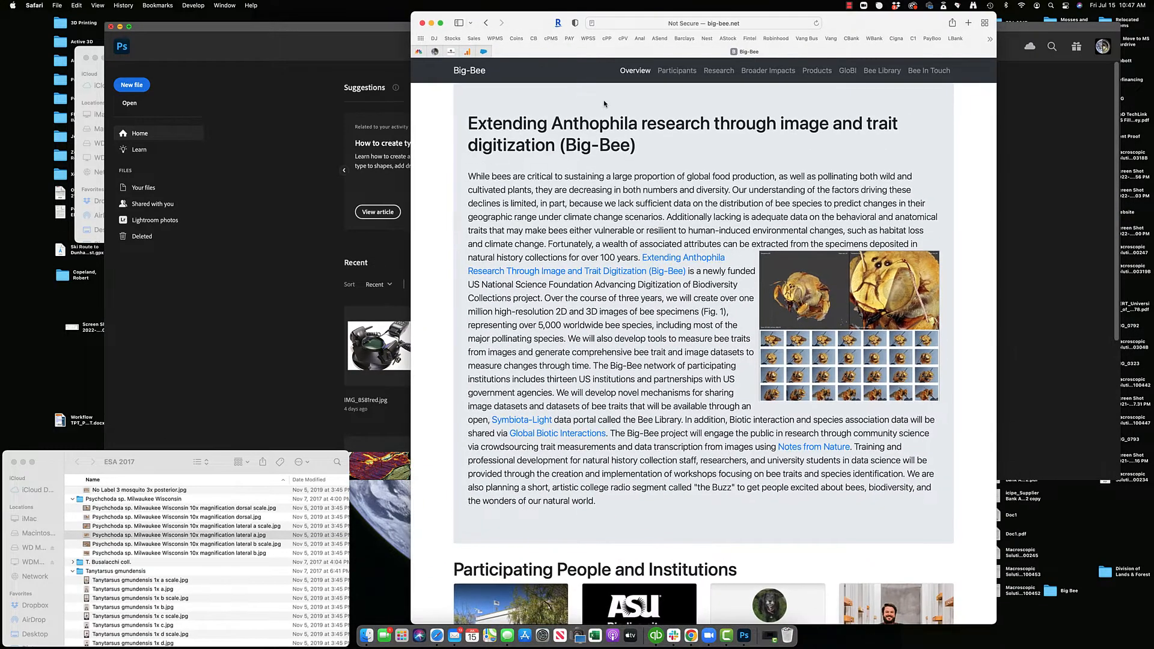
pyautogui.click(638, 24)
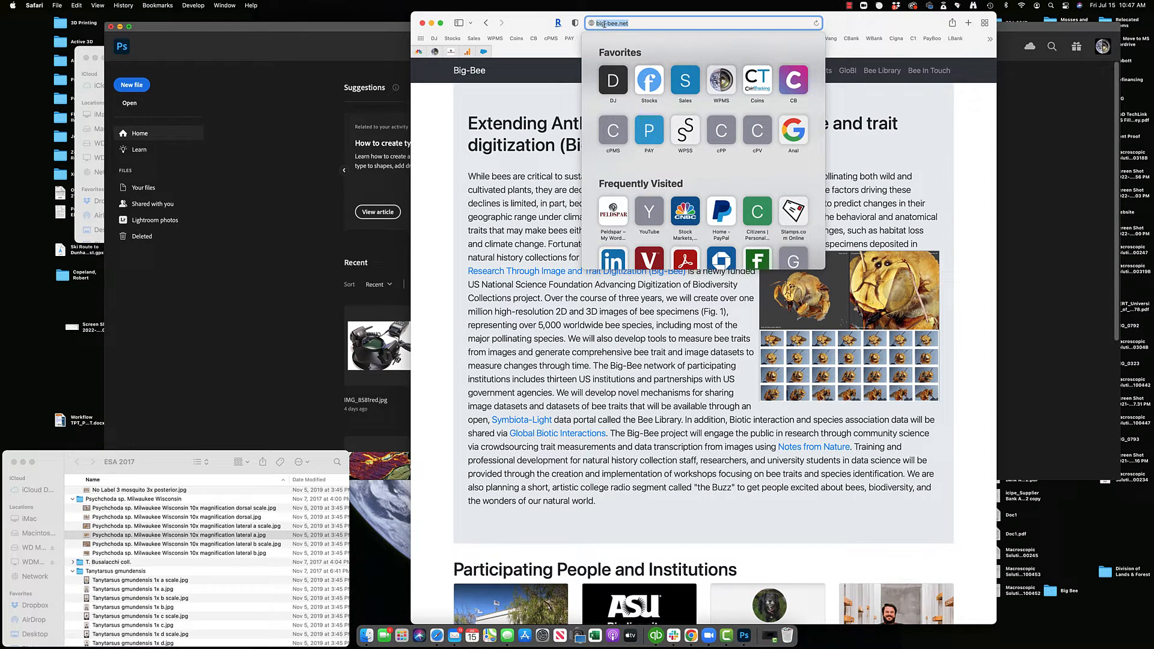
pyautogui.click(960, 174)
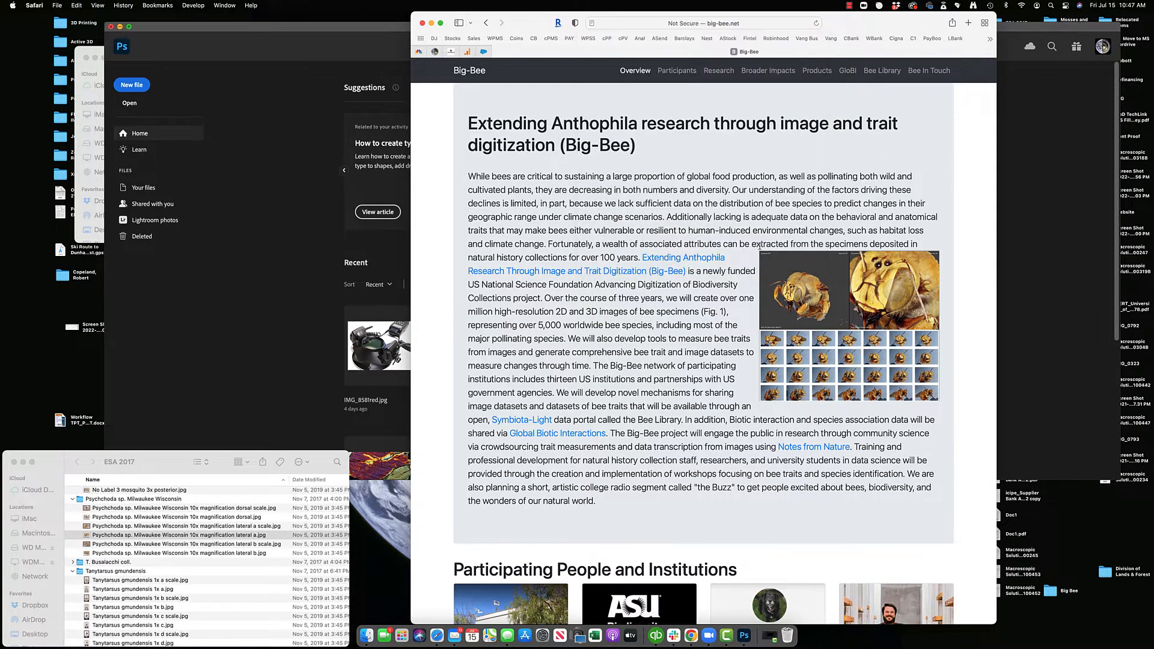
# Step: Look through the Big-Bee project overview, the participating institutions, and the research and outreach sections
pyautogui.scroll(-1, 729, 241)
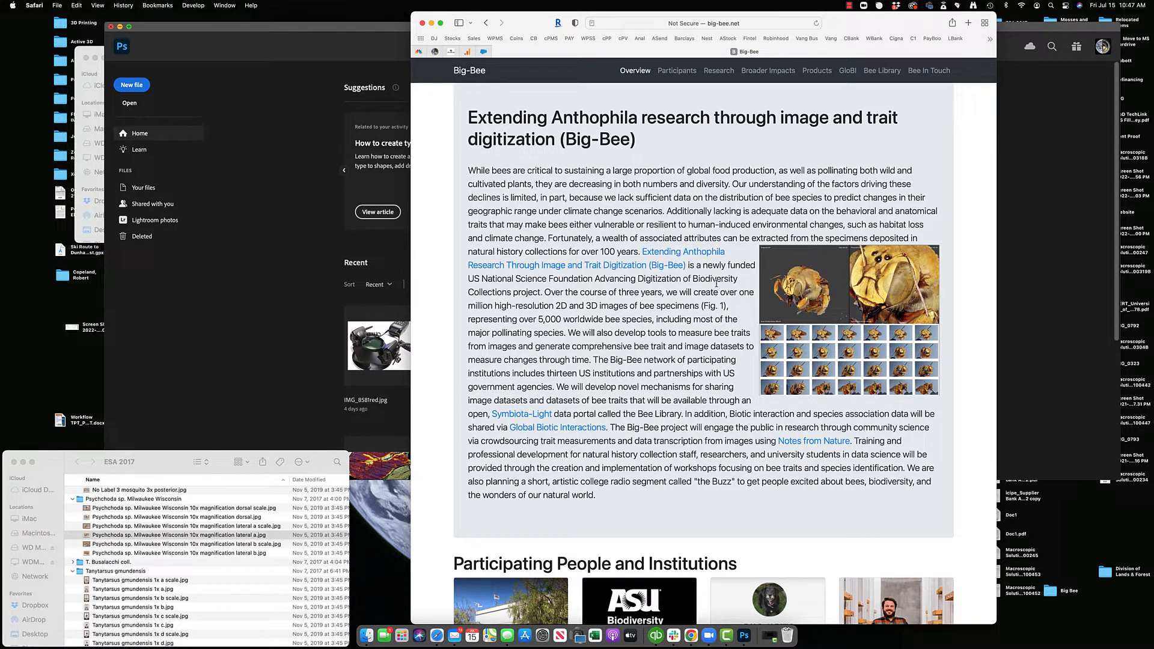
pyautogui.scroll(-5, 717, 284)
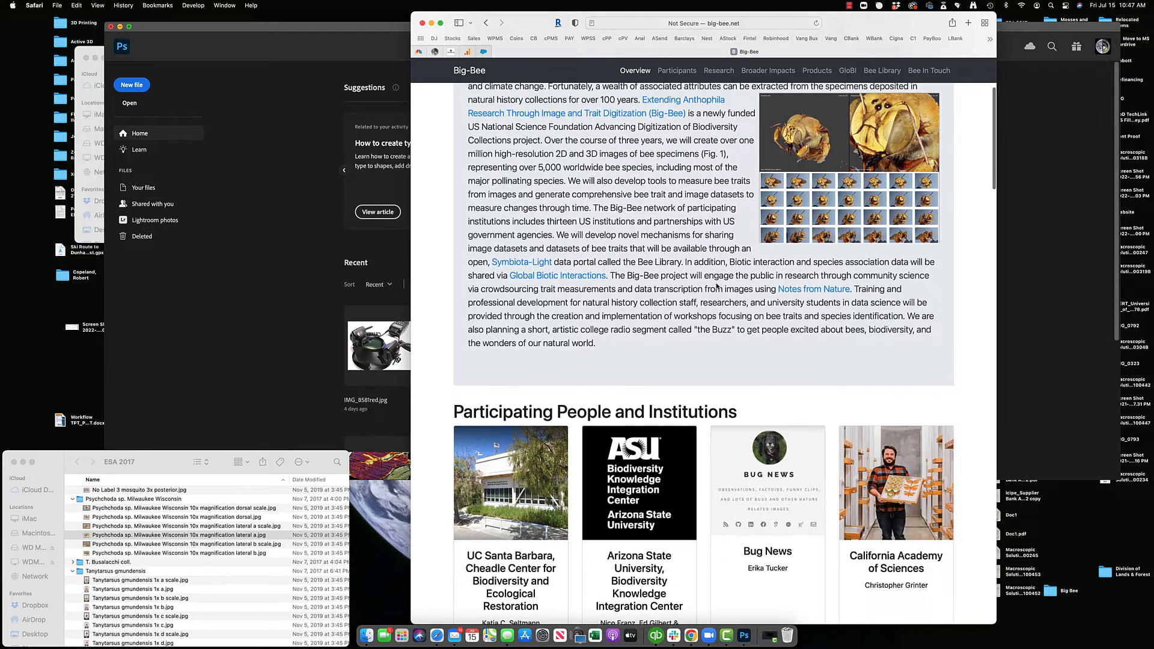
pyautogui.scroll(-2, 716, 284)
pyautogui.scroll(-20, 716, 282)
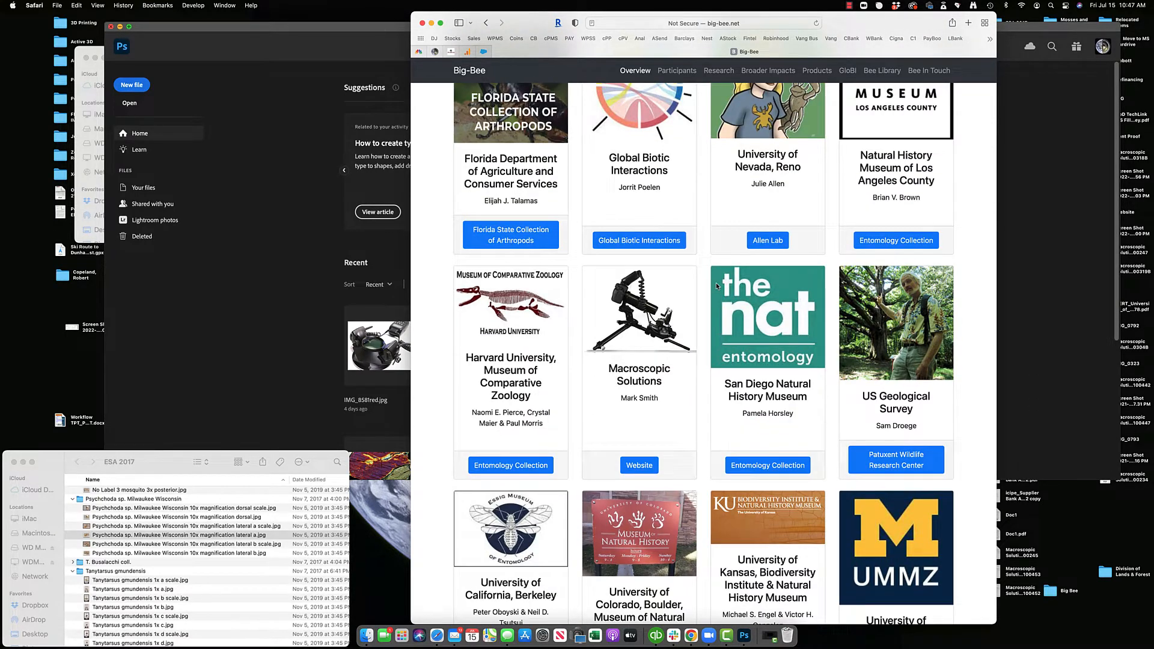
pyautogui.scroll(-6, 716, 282)
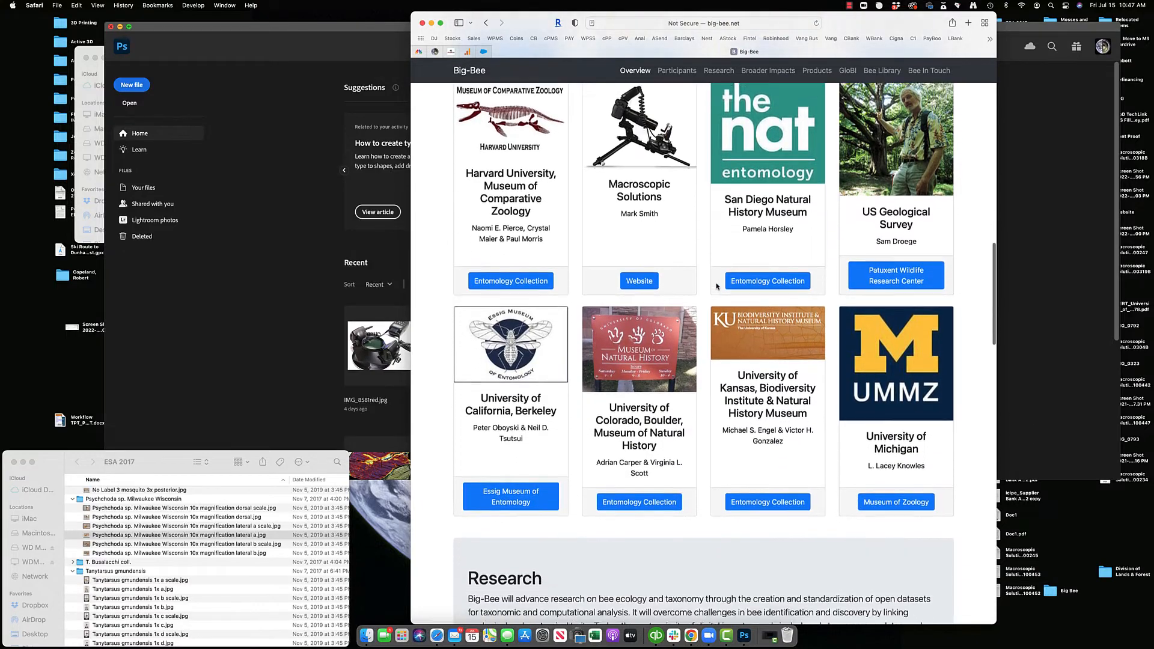
pyautogui.scroll(-4, 717, 287)
pyautogui.scroll(15, 716, 286)
pyautogui.scroll(-20, 717, 287)
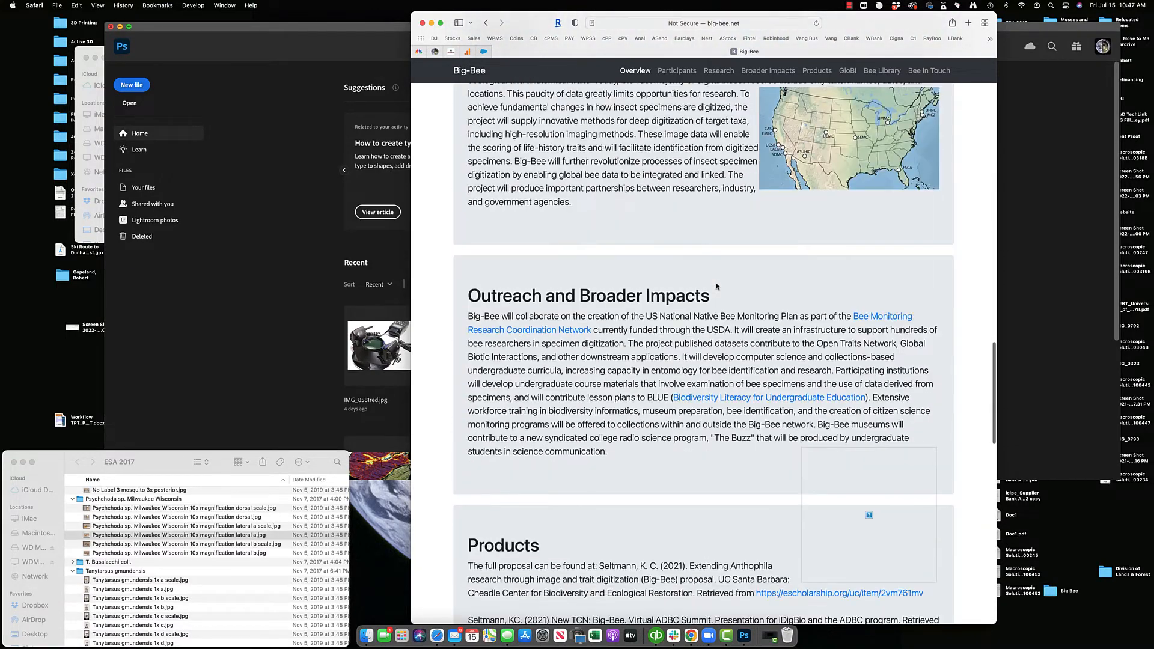
pyautogui.scroll(6, 716, 287)
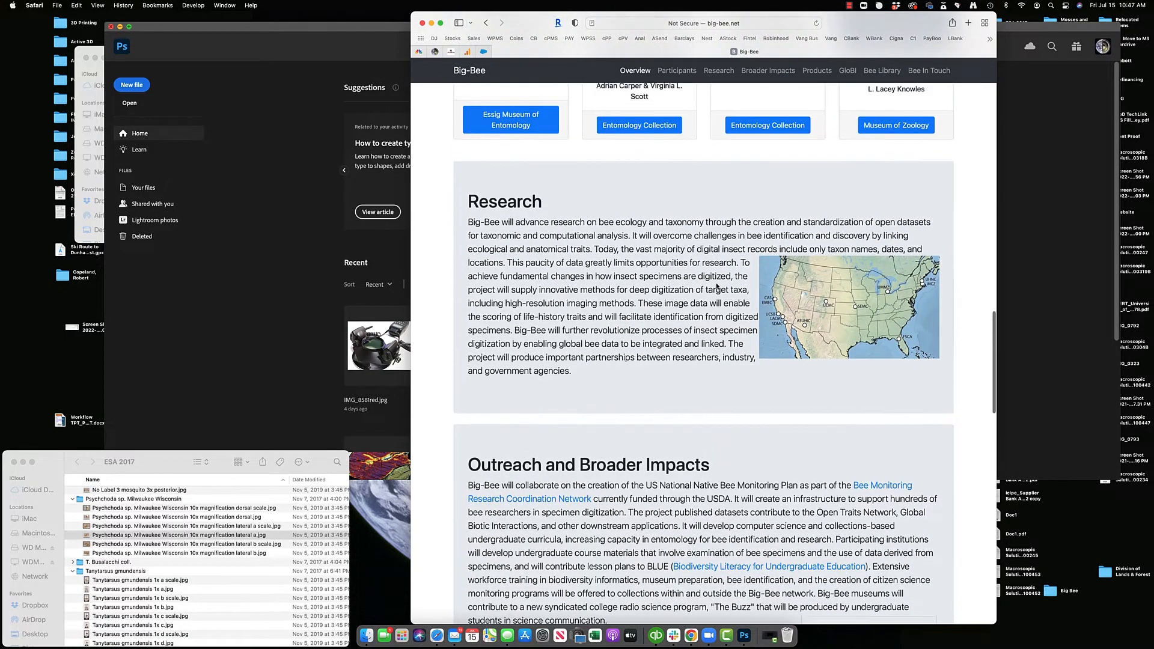
pyautogui.scroll(20, 717, 286)
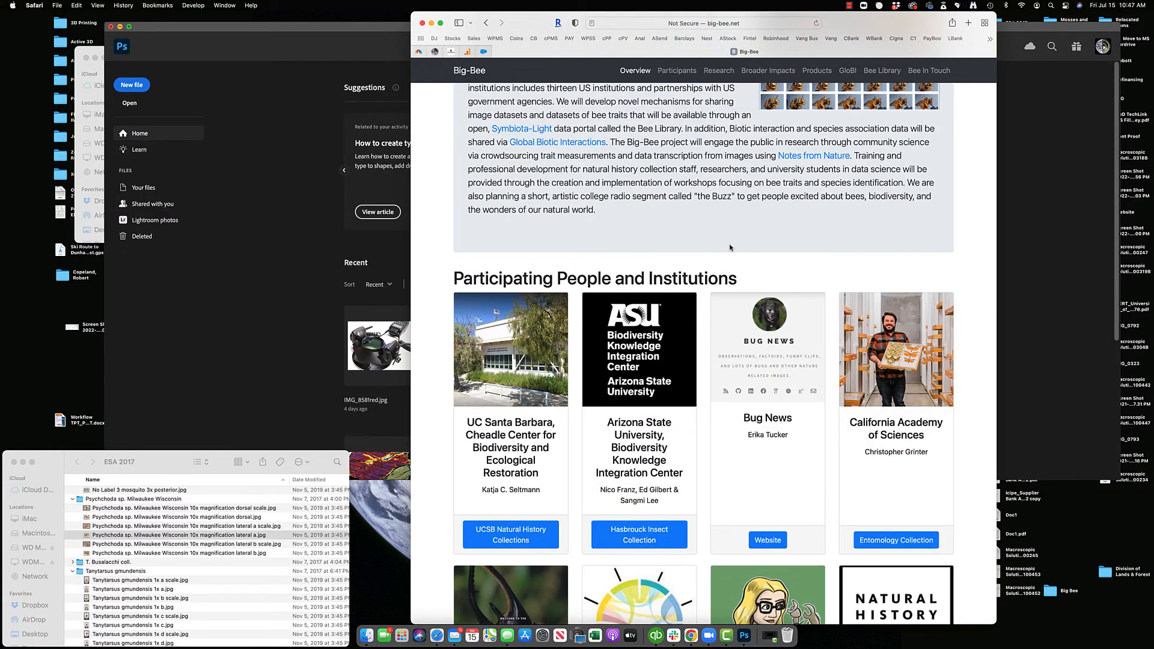
# Step: Move the browser window aside, then open the Macroscopic Solutions home page and review its service banners and client list
pyautogui.moveTo(515, 23); pyautogui.dragTo(674, 3)
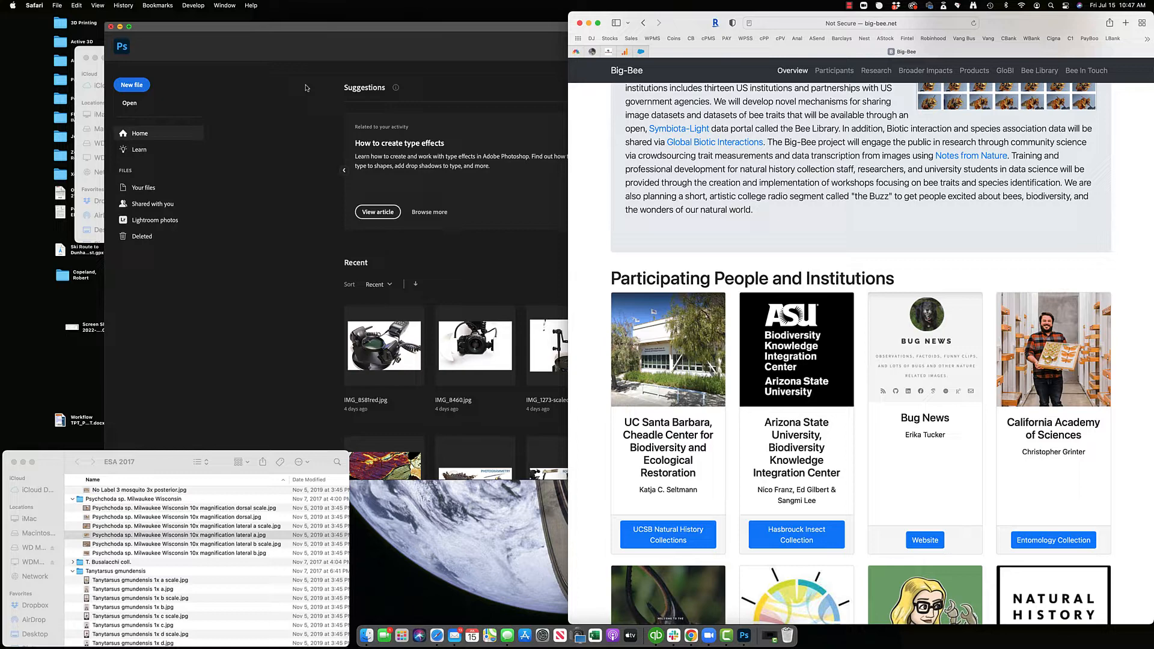
pyautogui.click(592, 52)
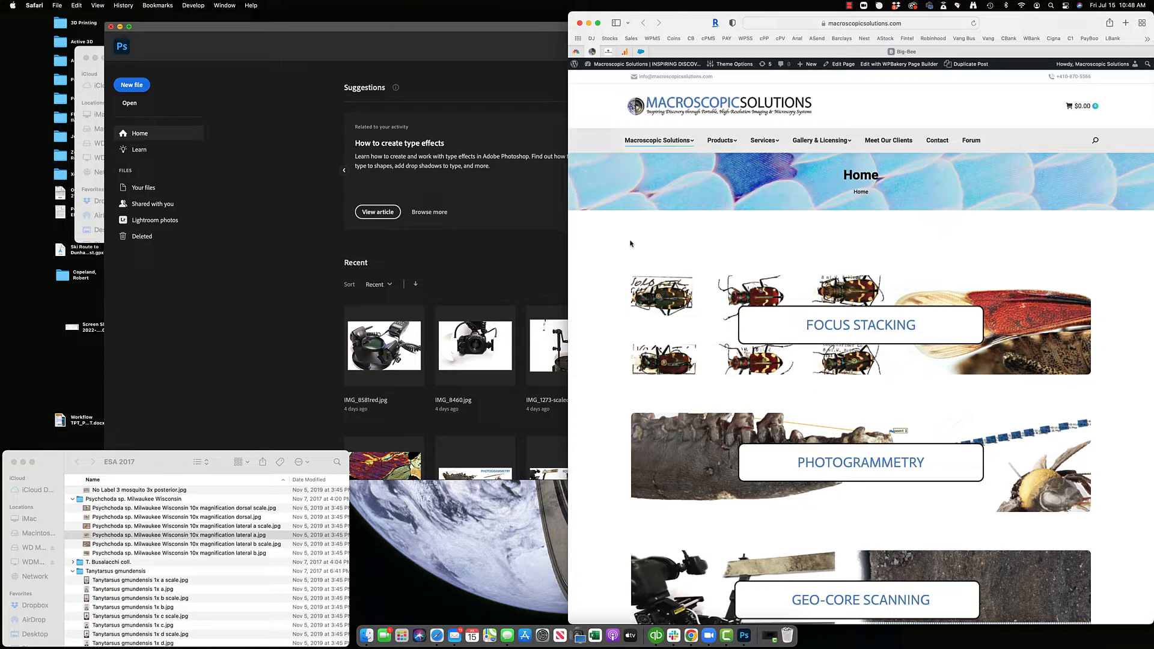
pyautogui.scroll(-5, 631, 243)
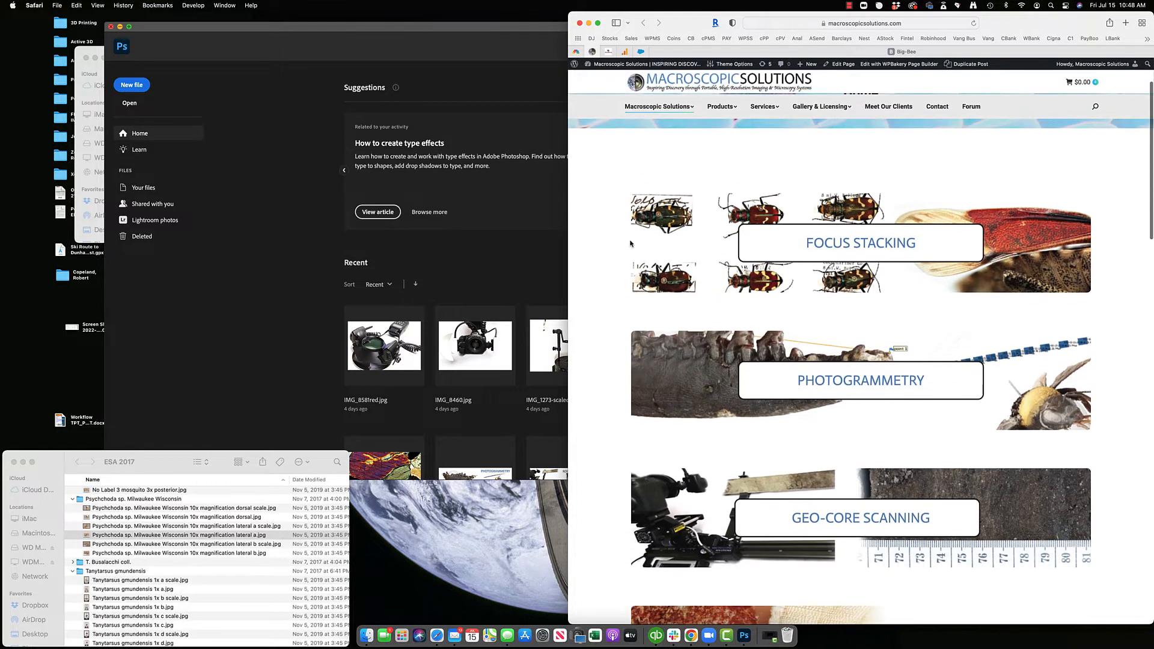
pyautogui.scroll(-4, 631, 243)
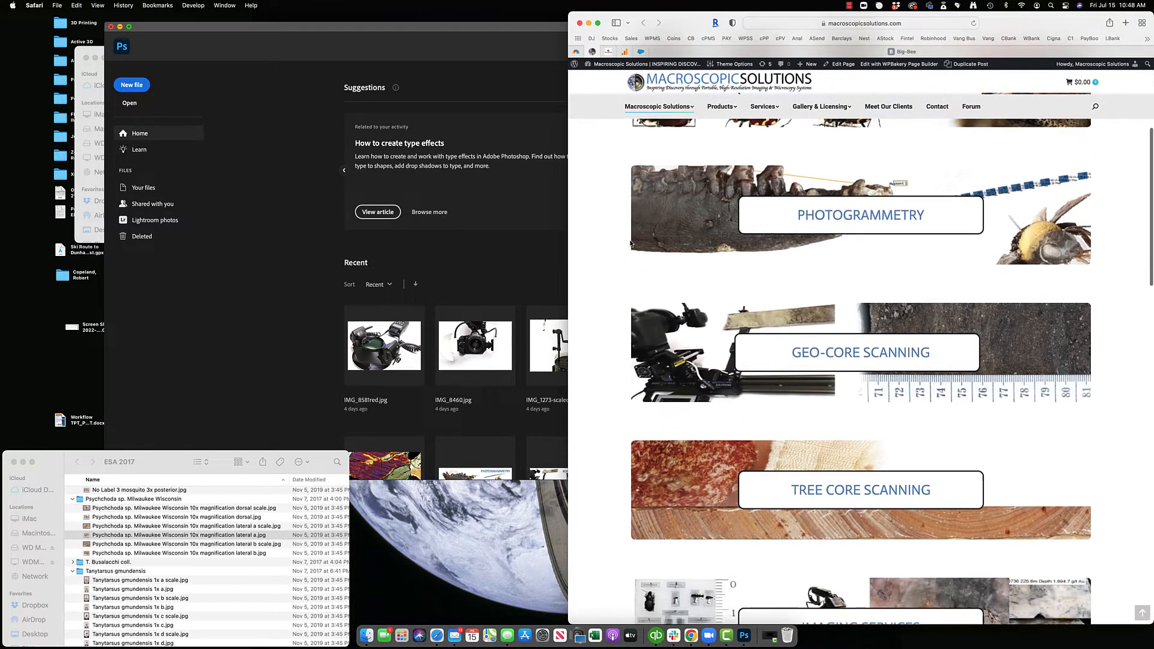
pyautogui.scroll(-3, 631, 244)
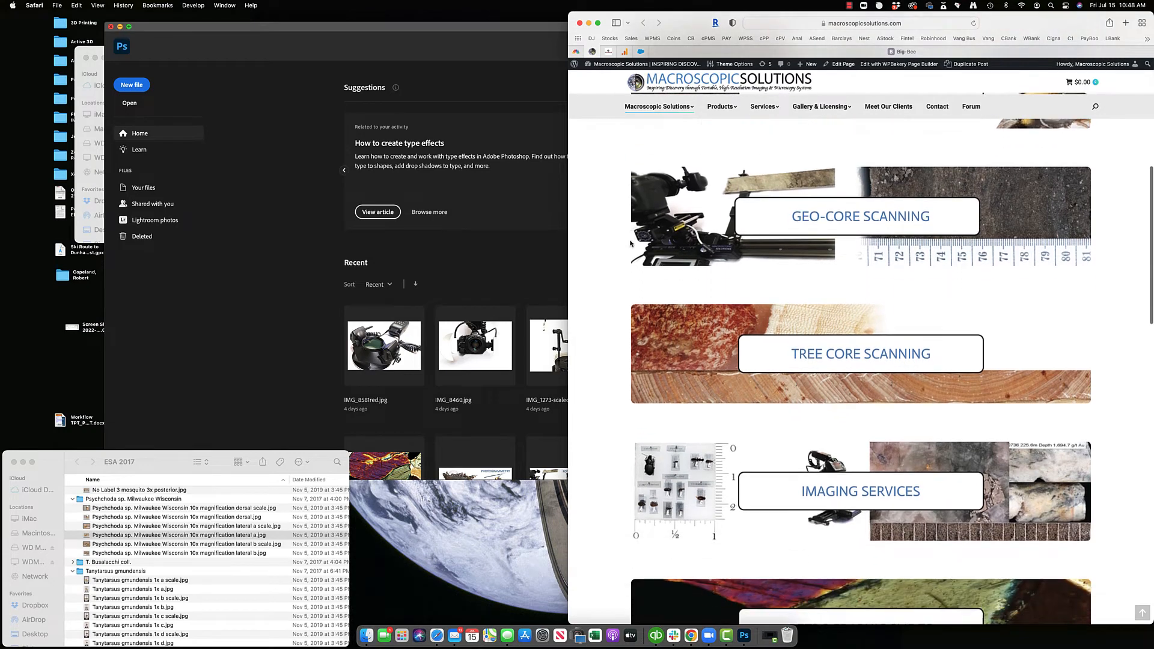
pyautogui.scroll(-4, 631, 244)
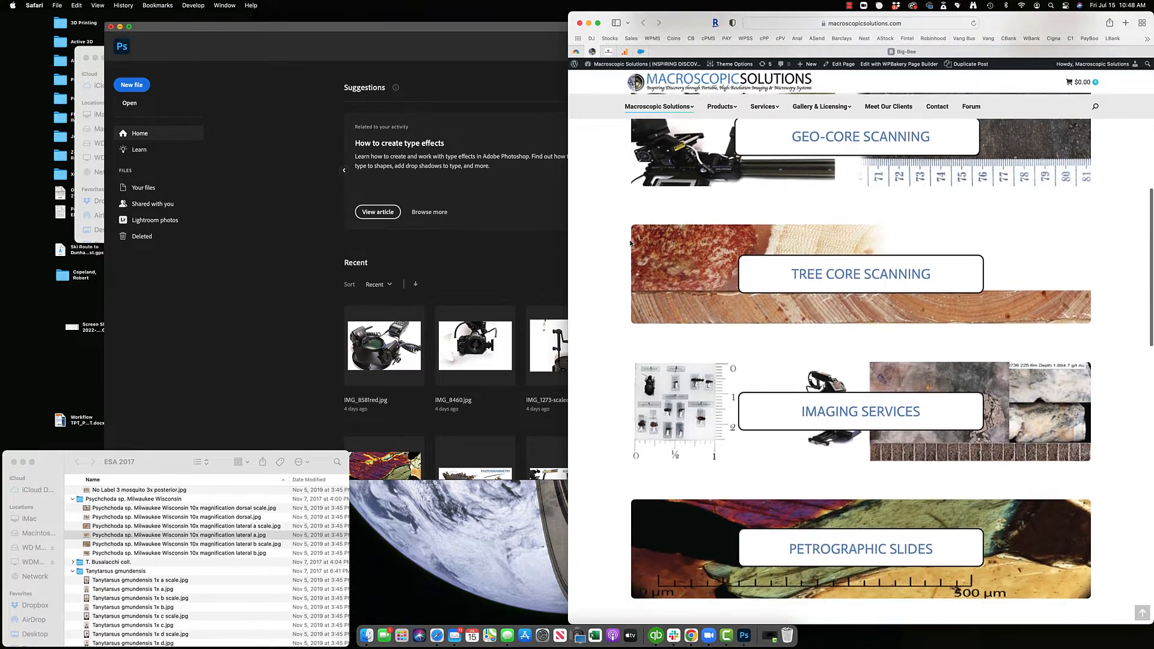
pyautogui.scroll(-2, 631, 244)
pyautogui.scroll(-15, 631, 244)
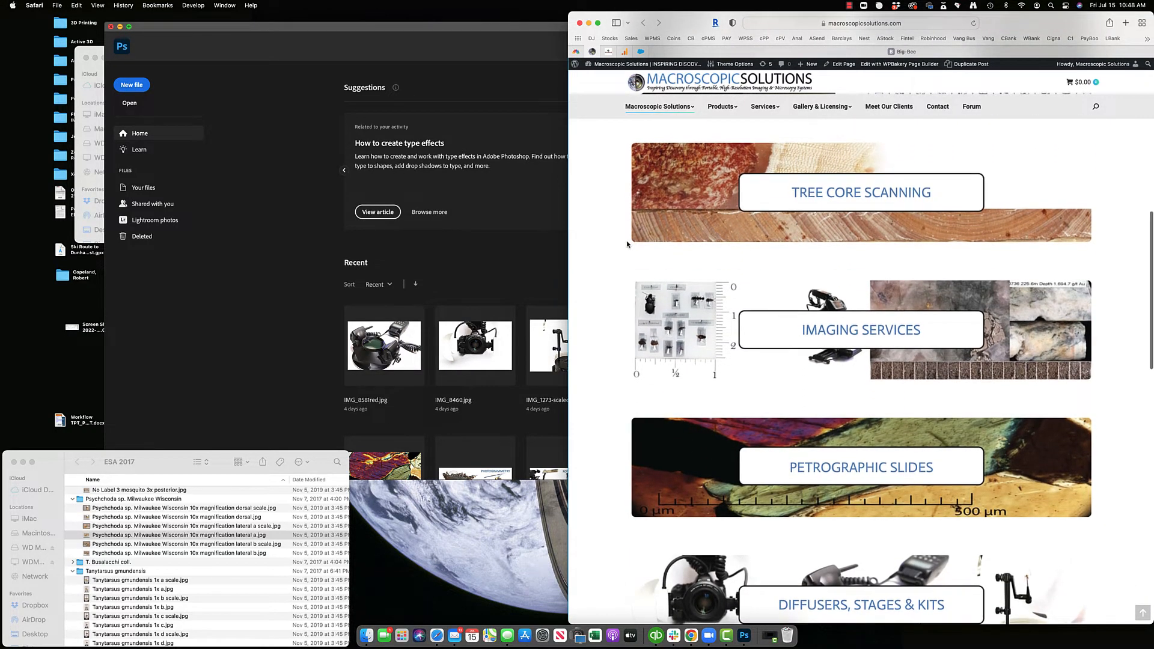
pyautogui.scroll(7, 712, 288)
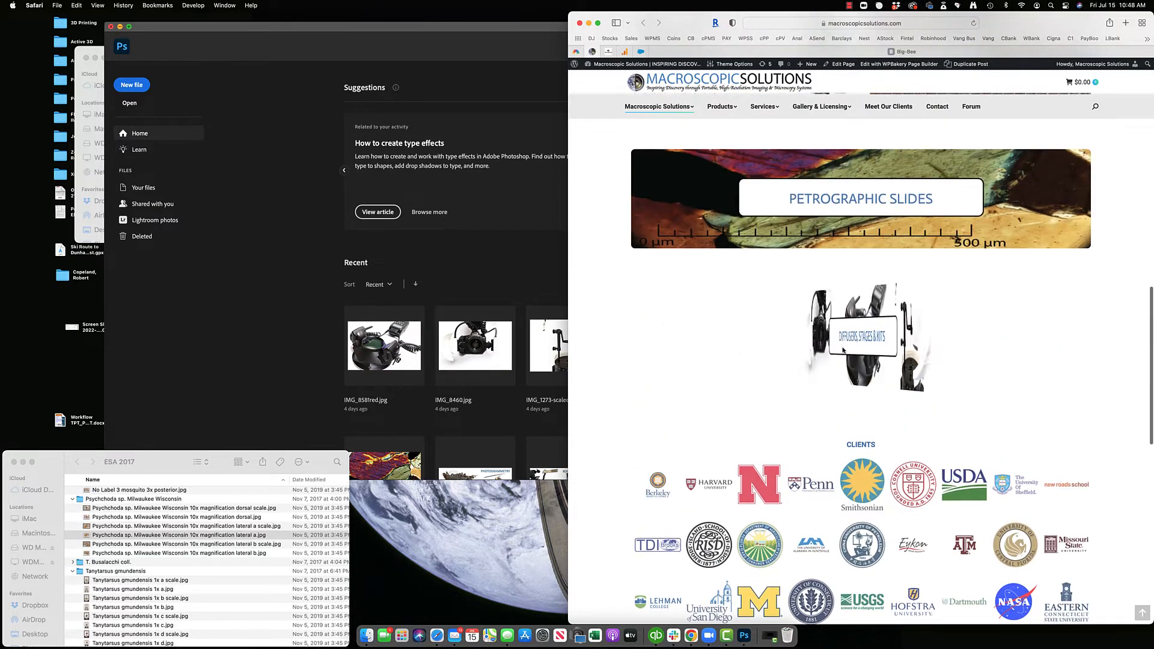
# Step: Open the Diffusers, Stages & Kits category and go to page 2 of its product listing
pyautogui.click(853, 351)
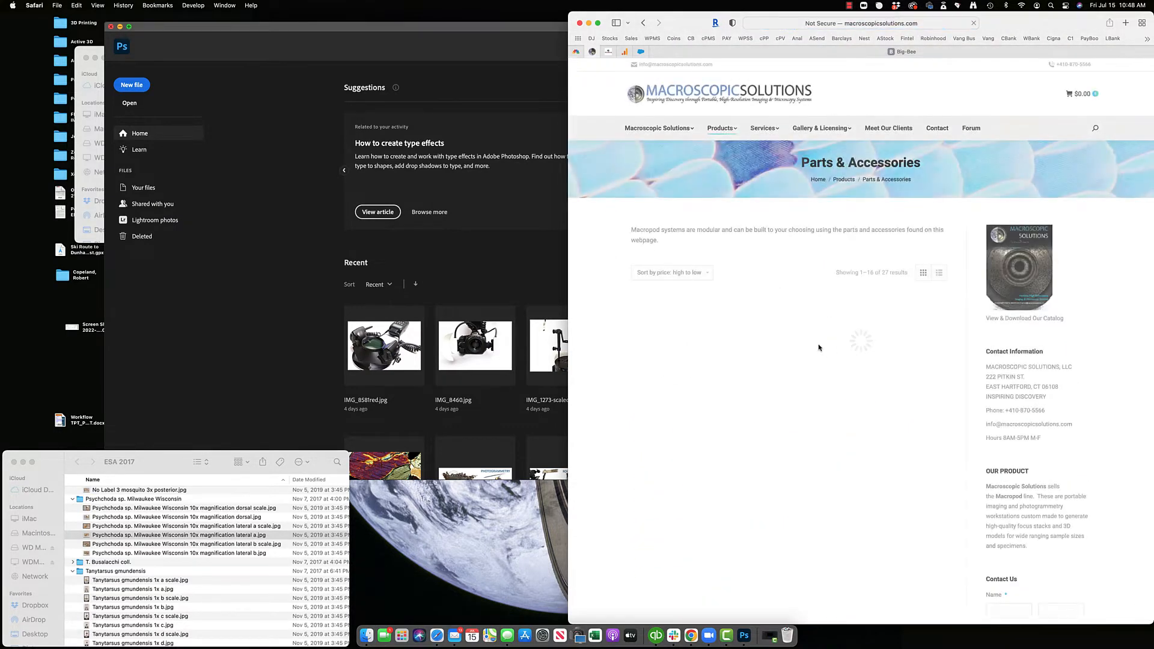
pyautogui.scroll(-6, 758, 342)
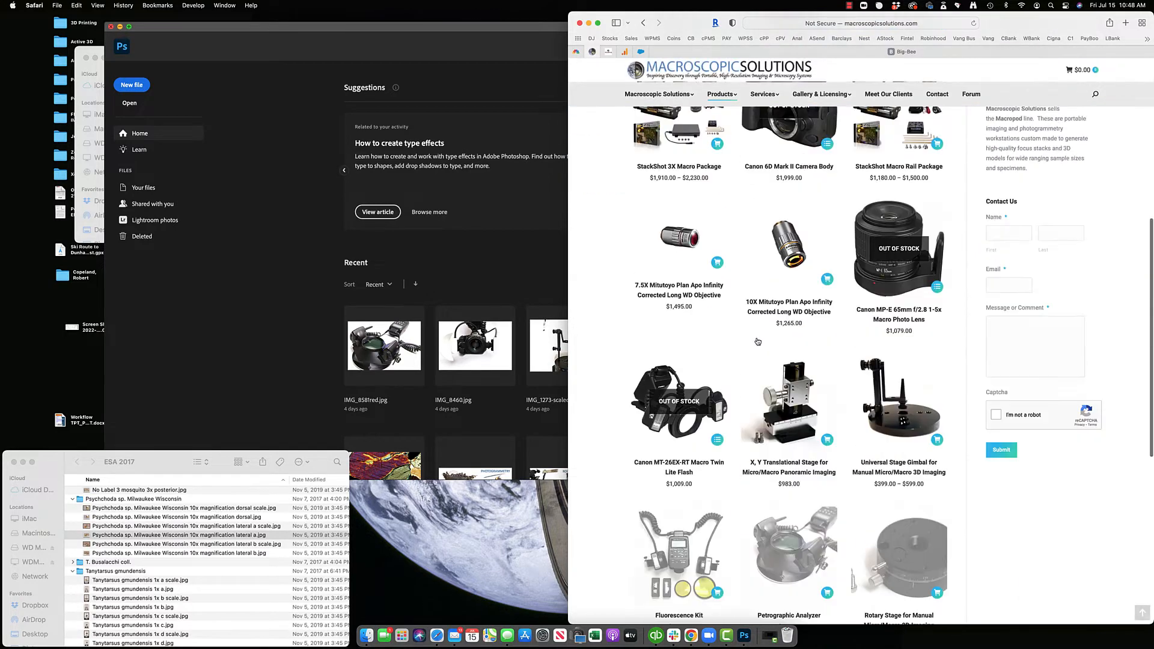
pyautogui.scroll(-7, 758, 341)
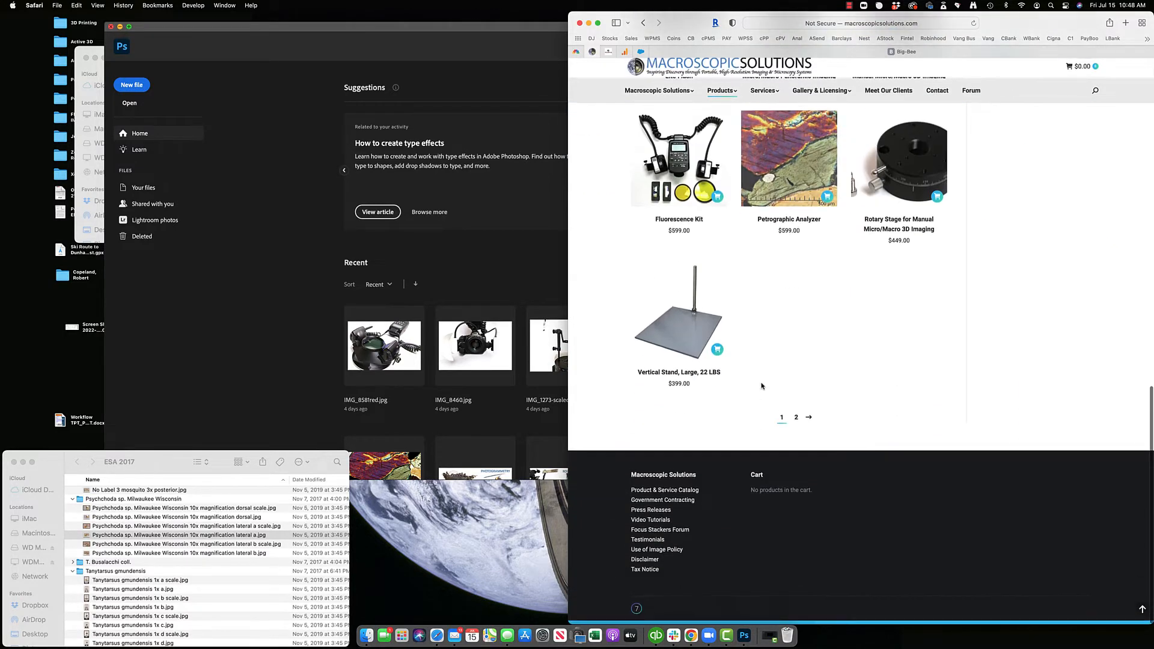
pyautogui.click(796, 419)
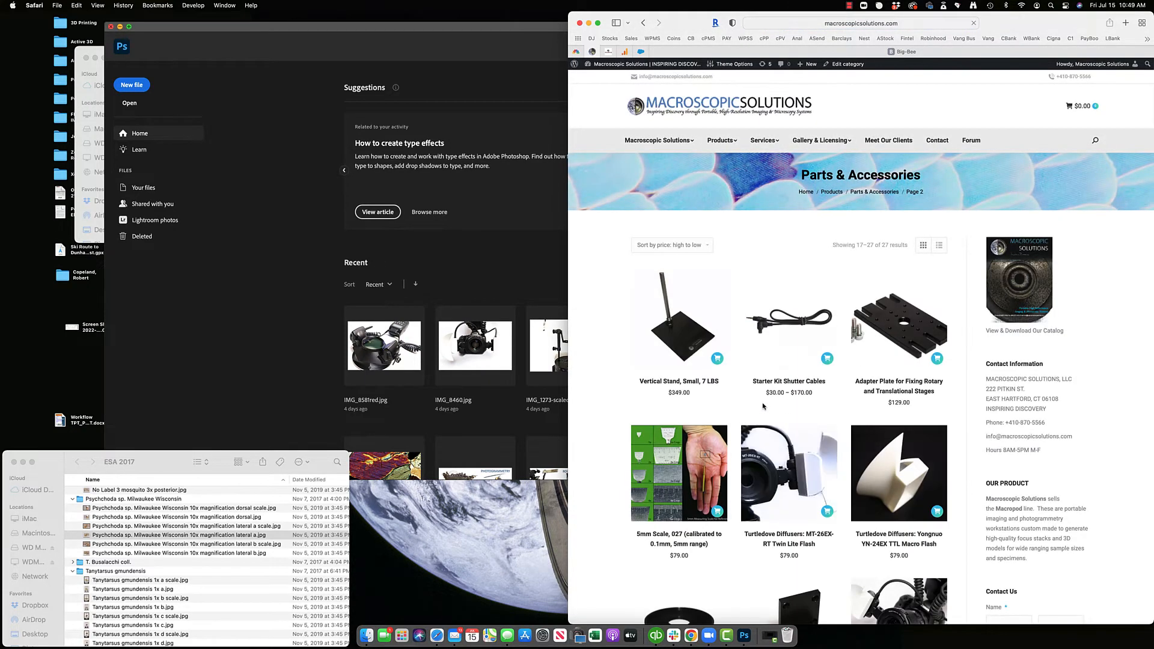
# Step: Find the 5mm Scale, 027 (calibrated to 0.1mm, 5mm range) among the accessories and open its product page
pyautogui.scroll(-7, 765, 402)
pyautogui.scroll(5, 766, 402)
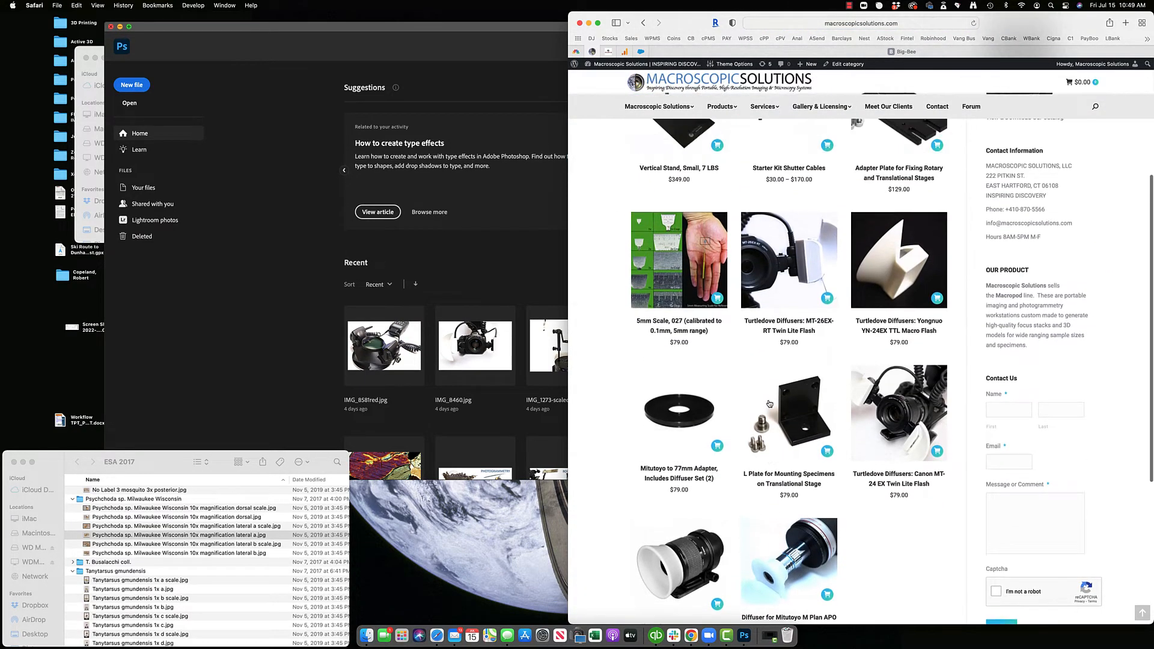
pyautogui.click(671, 408)
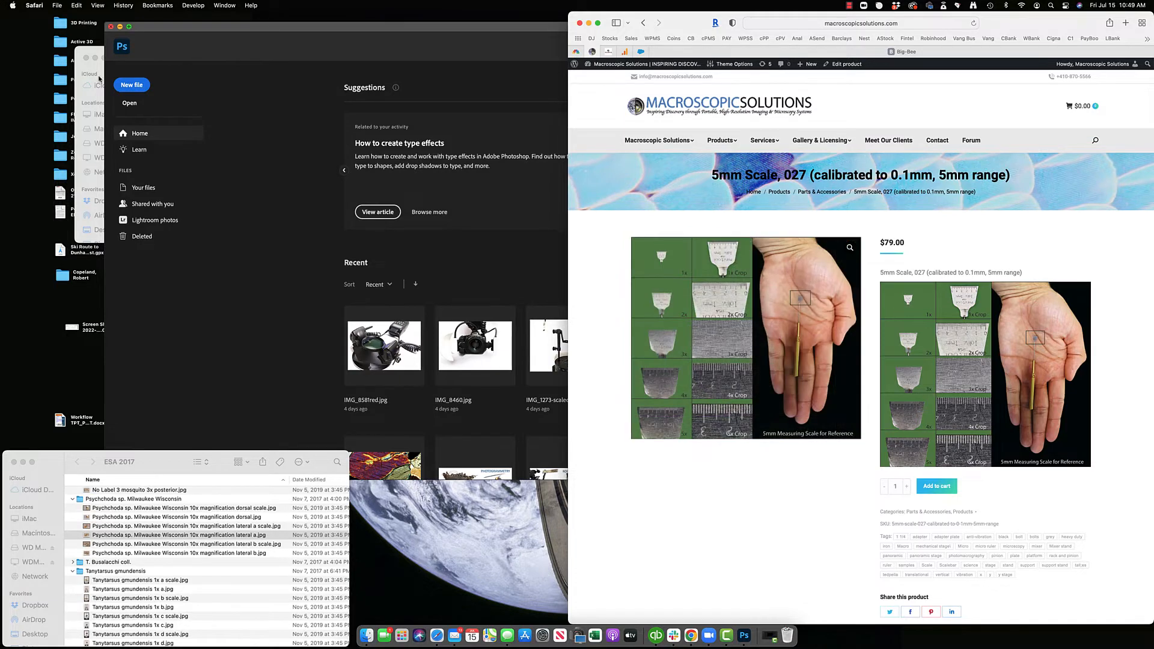
# Step: In the desktop's Active 2D folder, expand scale_bars and its 10x folder, and open 2015-08-27-13.50.36.jpg in Preview
pyautogui.click(59, 61)
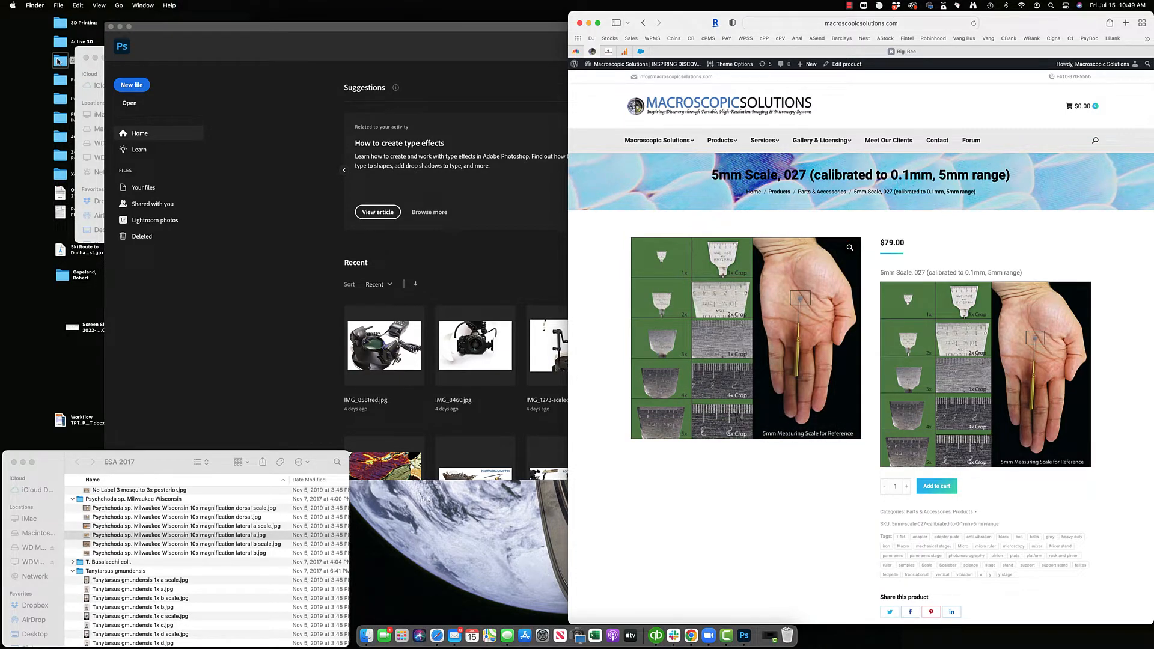
pyautogui.doubleClick(59, 61)
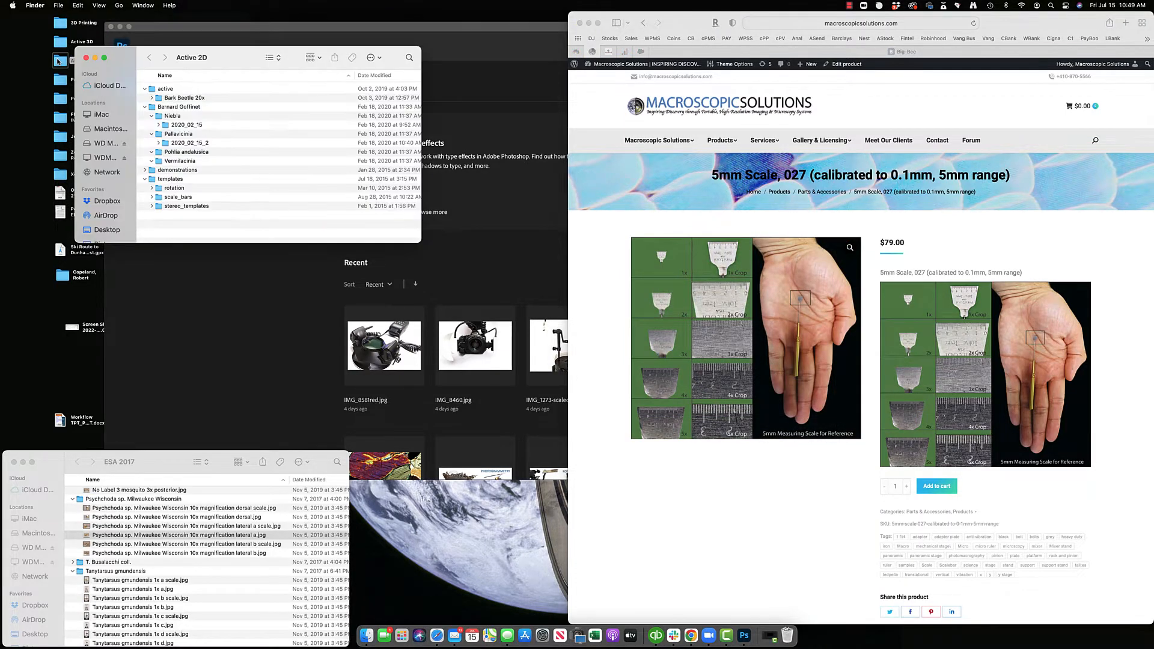
pyautogui.click(153, 198)
pyautogui.scroll(-4, 174, 201)
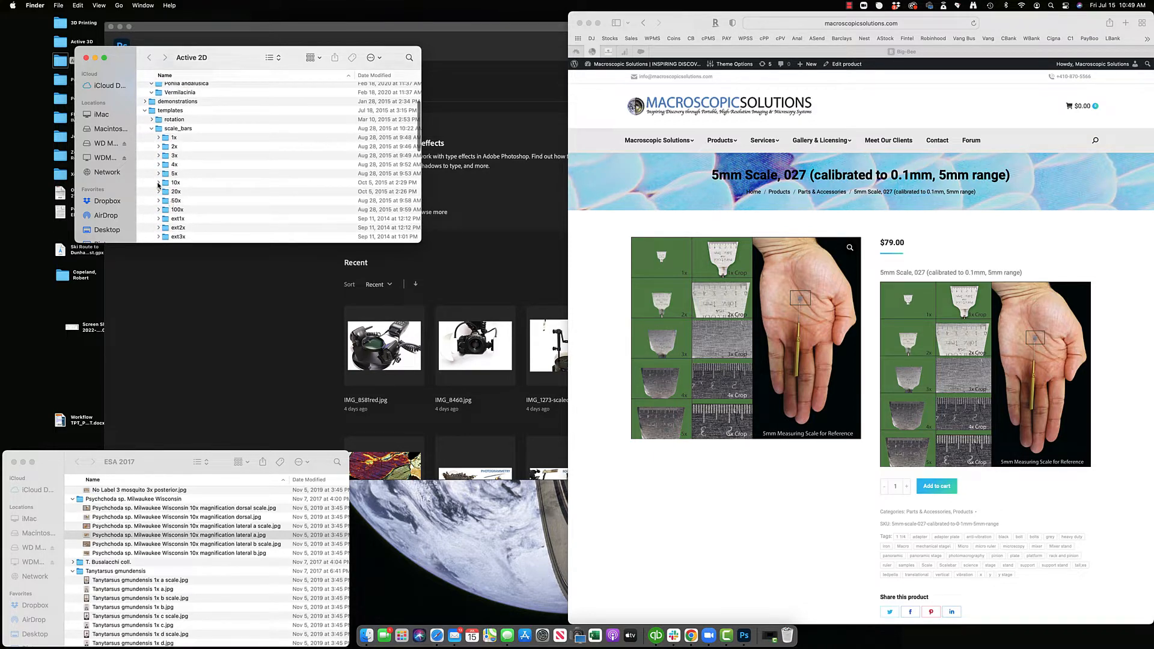
pyautogui.click(158, 184)
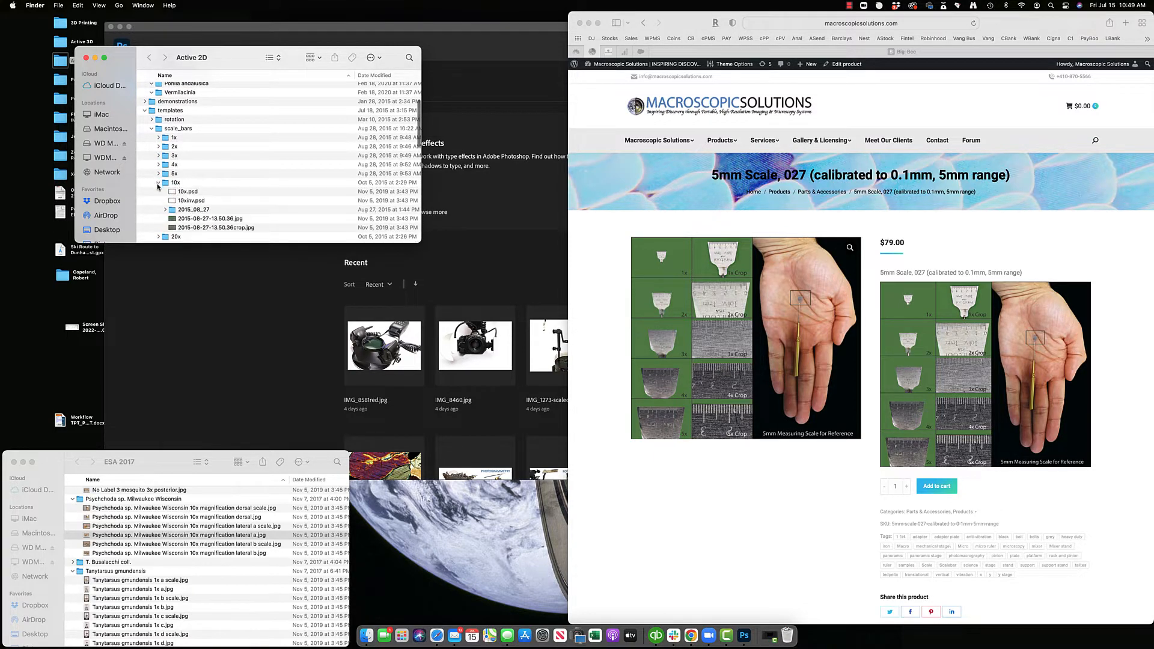
pyautogui.scroll(-1, 180, 193)
pyautogui.doubleClick(190, 198)
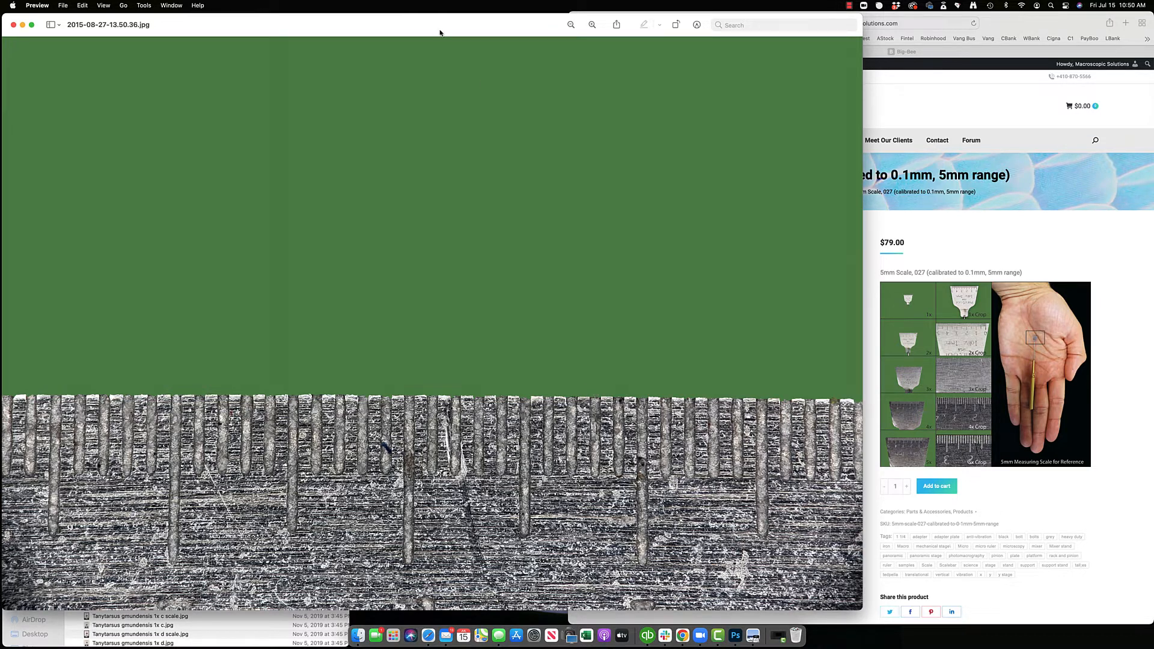
# Step: Move the image preview aside to uncover the folder, and open 2015-08-27-13.50.36.jpg in Photoshop
pyautogui.moveTo(398, 29); pyautogui.dragTo(400, 29)
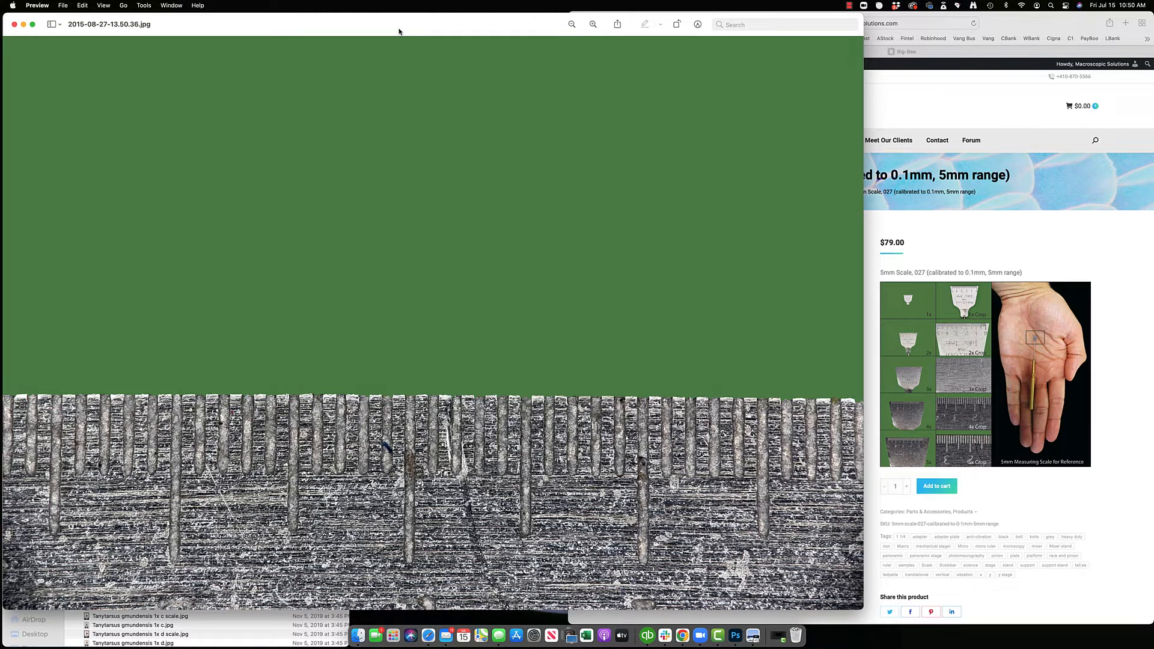
pyautogui.moveTo(392, 27); pyautogui.dragTo(400, 27)
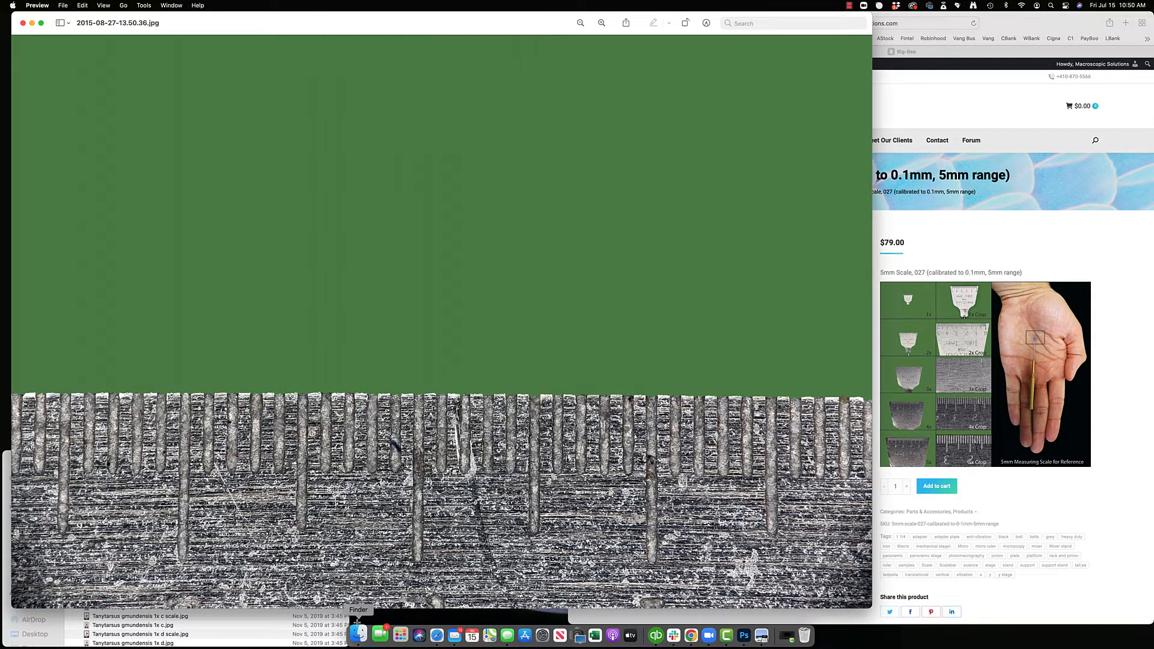
pyautogui.moveTo(212, 30); pyautogui.dragTo(657, 65)
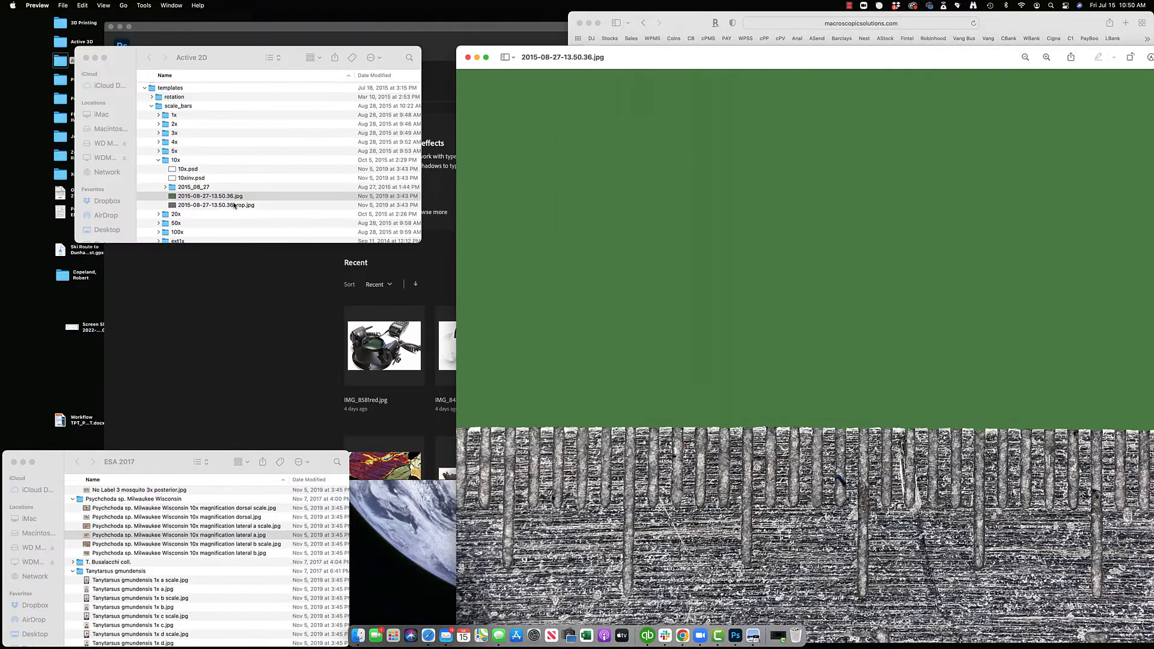
pyautogui.moveTo(186, 200); pyautogui.dragTo(736, 635)
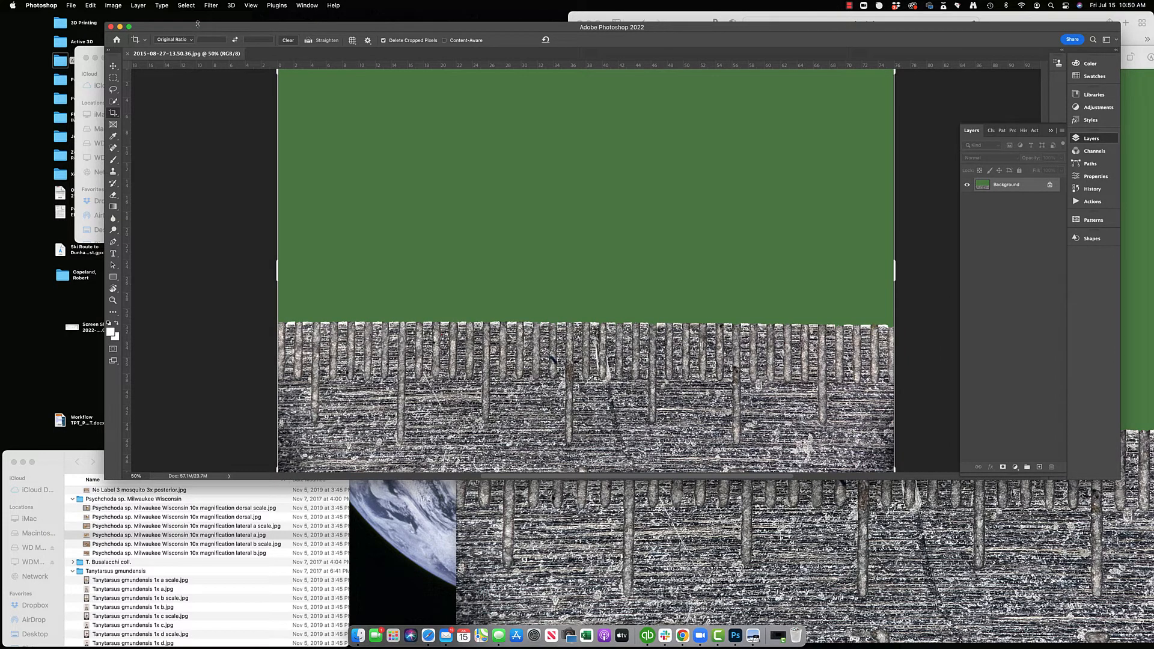
# Step: Uncover the Active 2D folder, examine the files in the 1x, 2x, 3x and 4x scale bar folders, and return to Photoshop
pyautogui.moveTo(197, 23); pyautogui.dragTo(394, 25)
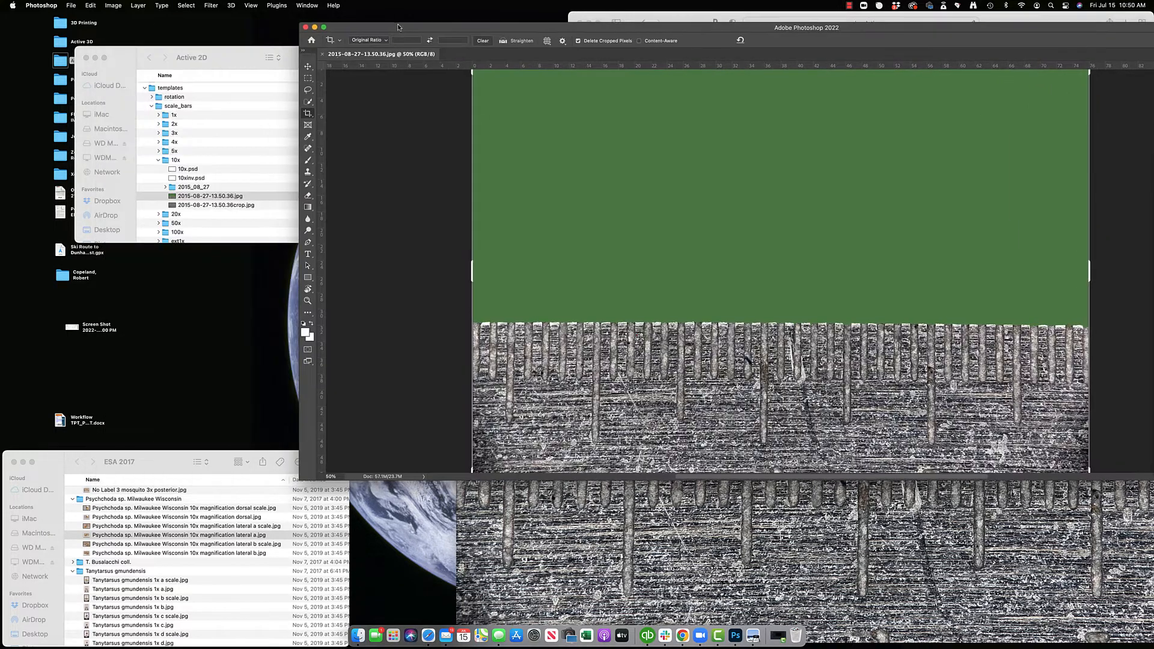
pyautogui.click(158, 115)
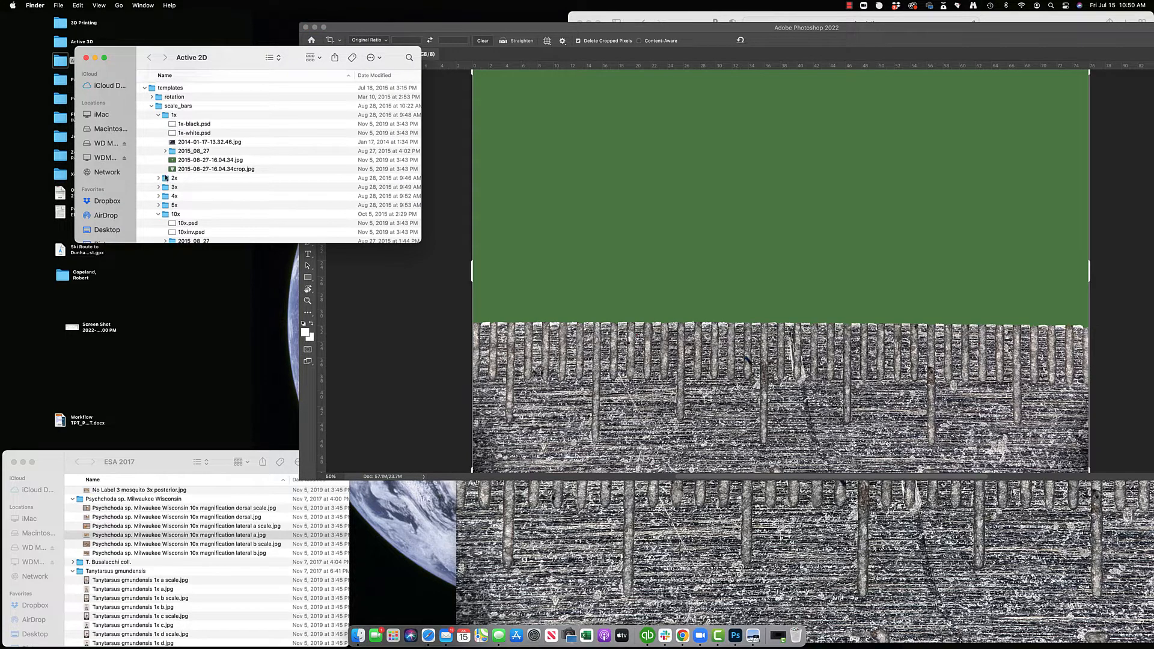
pyautogui.click(159, 178)
pyautogui.scroll(-3, 159, 180)
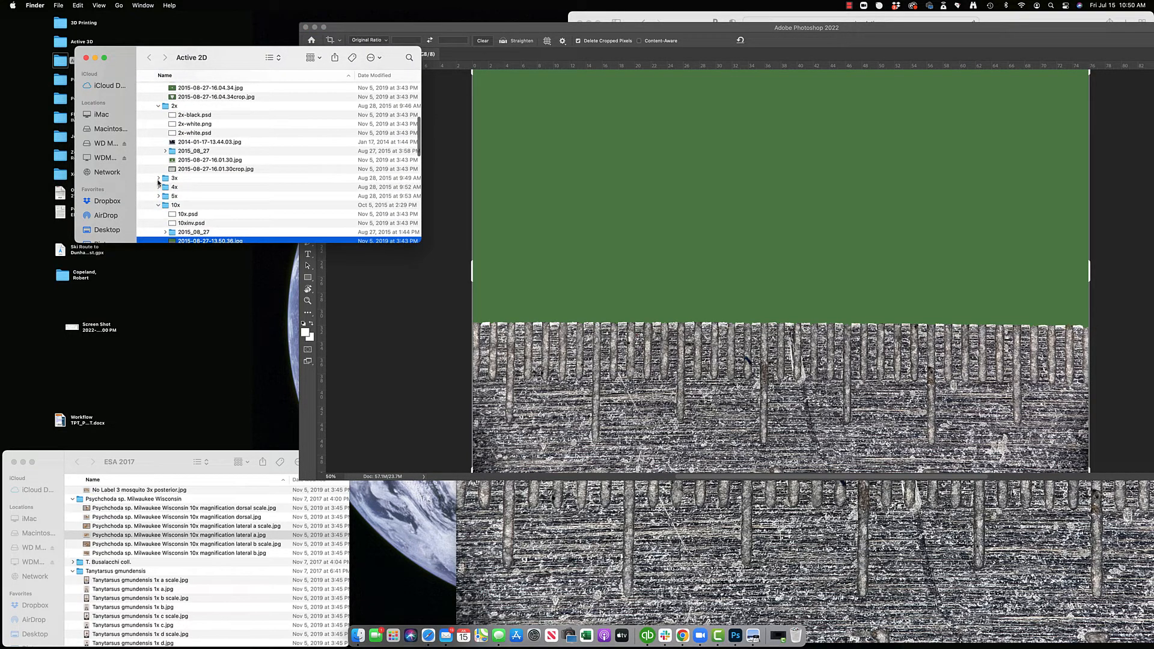
pyautogui.click(159, 178)
pyautogui.scroll(-2, 159, 180)
pyautogui.click(159, 199)
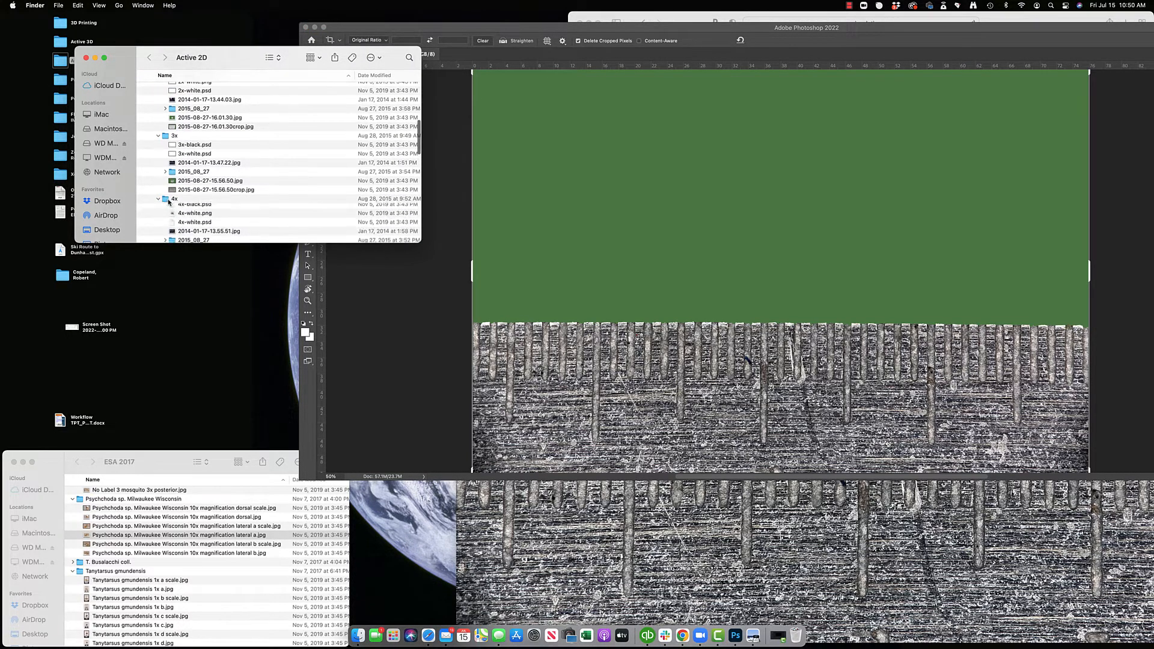
pyautogui.scroll(-3, 171, 200)
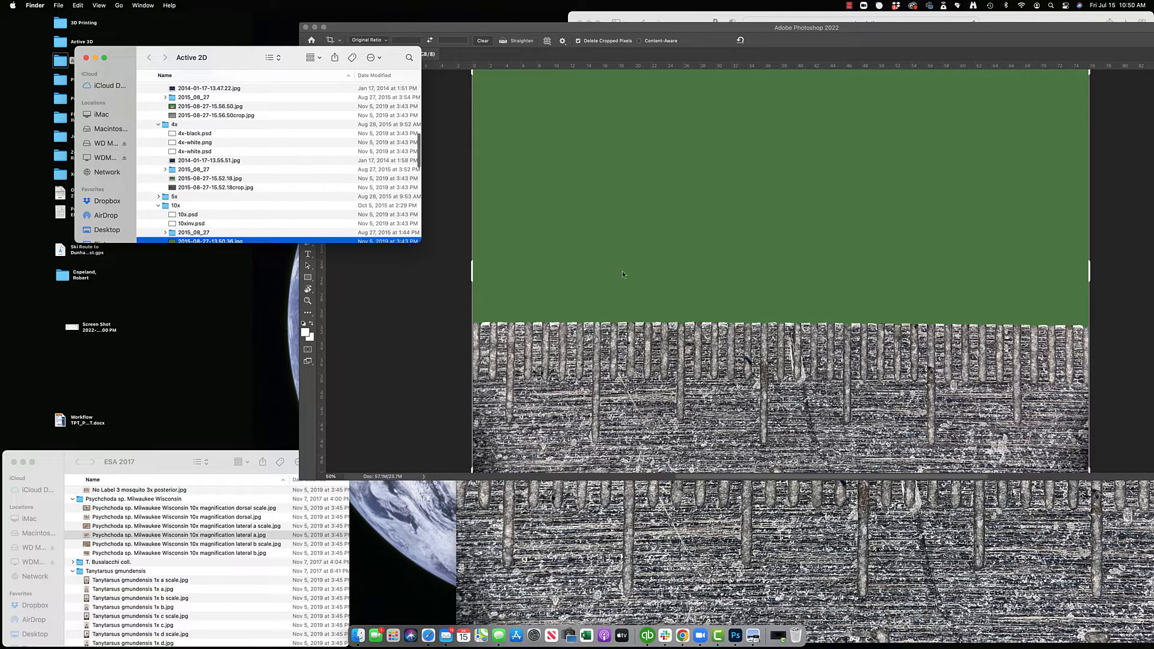
pyautogui.click(86, 57)
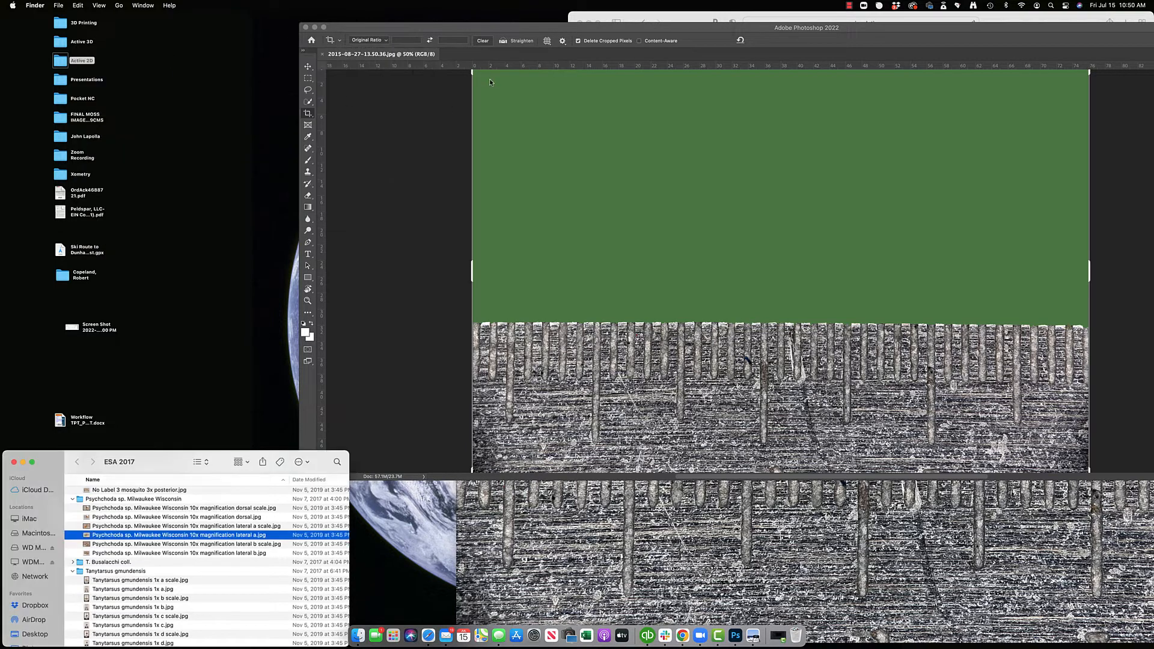
pyautogui.moveTo(475, 33); pyautogui.dragTo(307, 15)
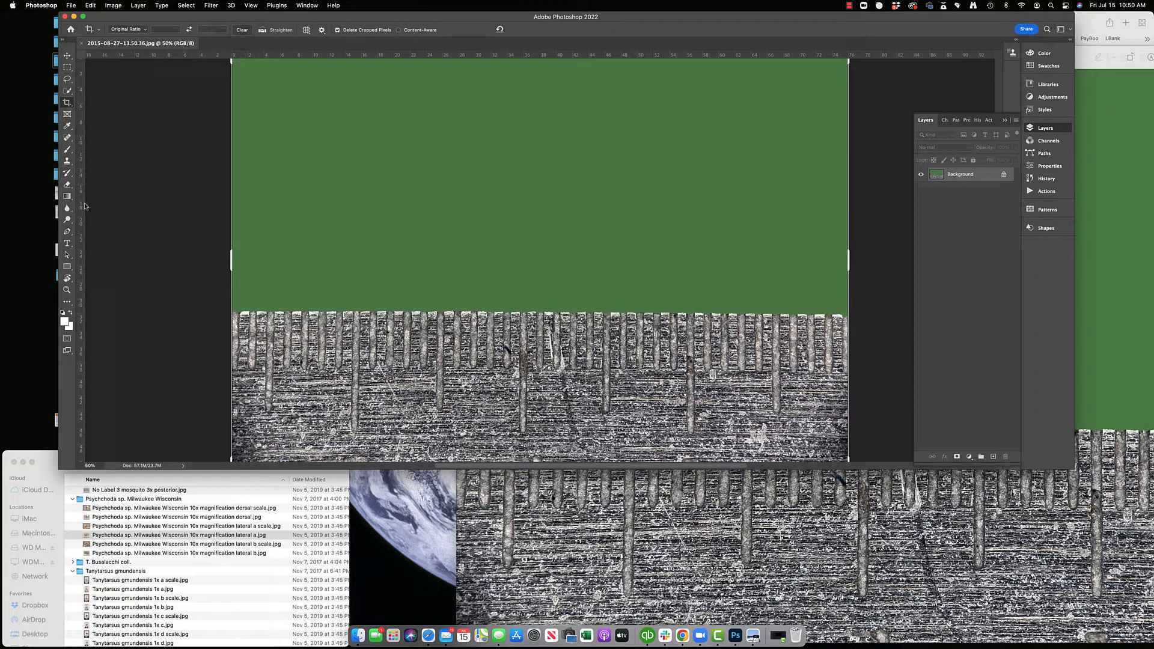
# Step: With the Line tool, draw a line about 1503 px long along the scale's upper edge, spanning ten graduations between long tick marks
pyautogui.click(171, 223)
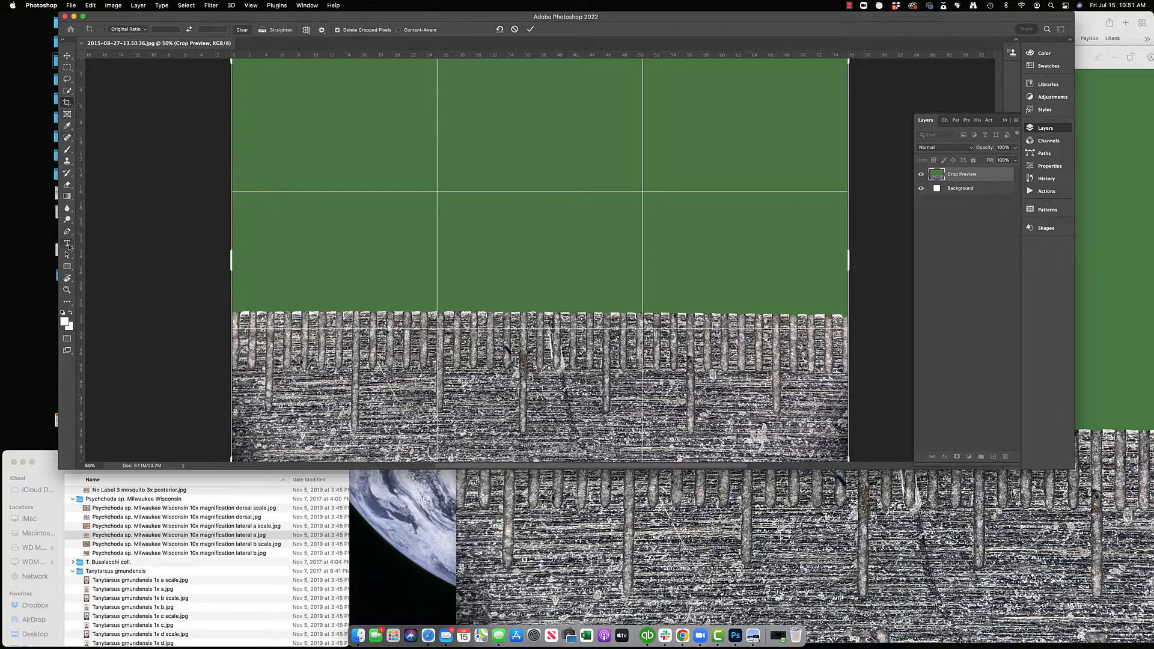
pyautogui.rightClick(70, 270)
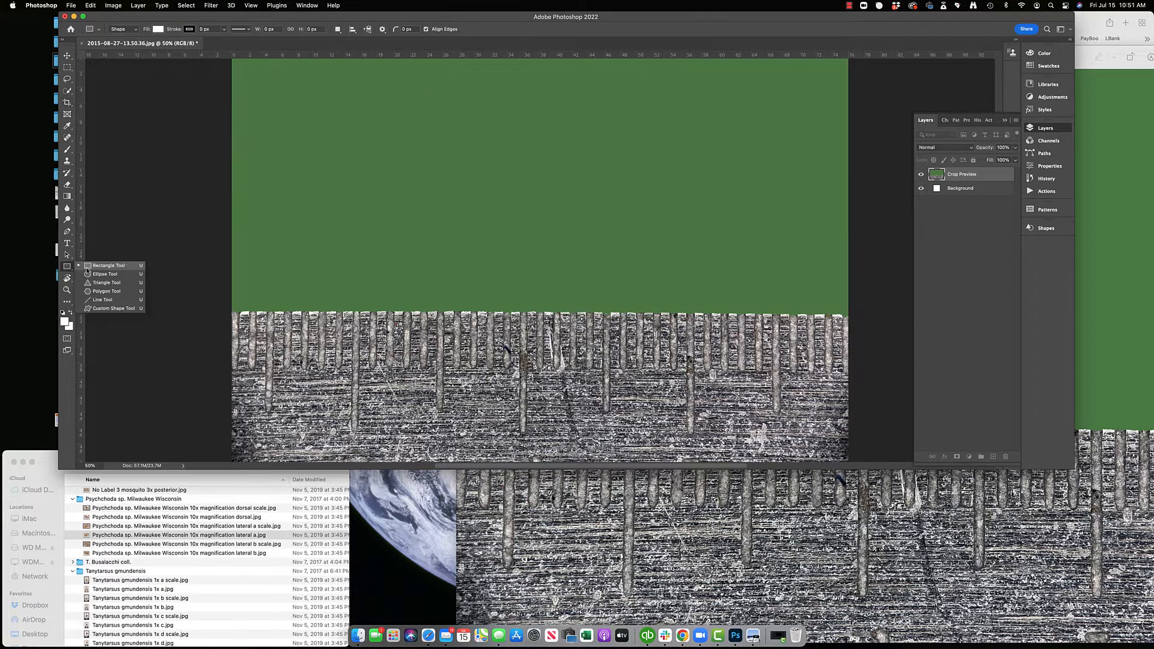
pyautogui.click(100, 300)
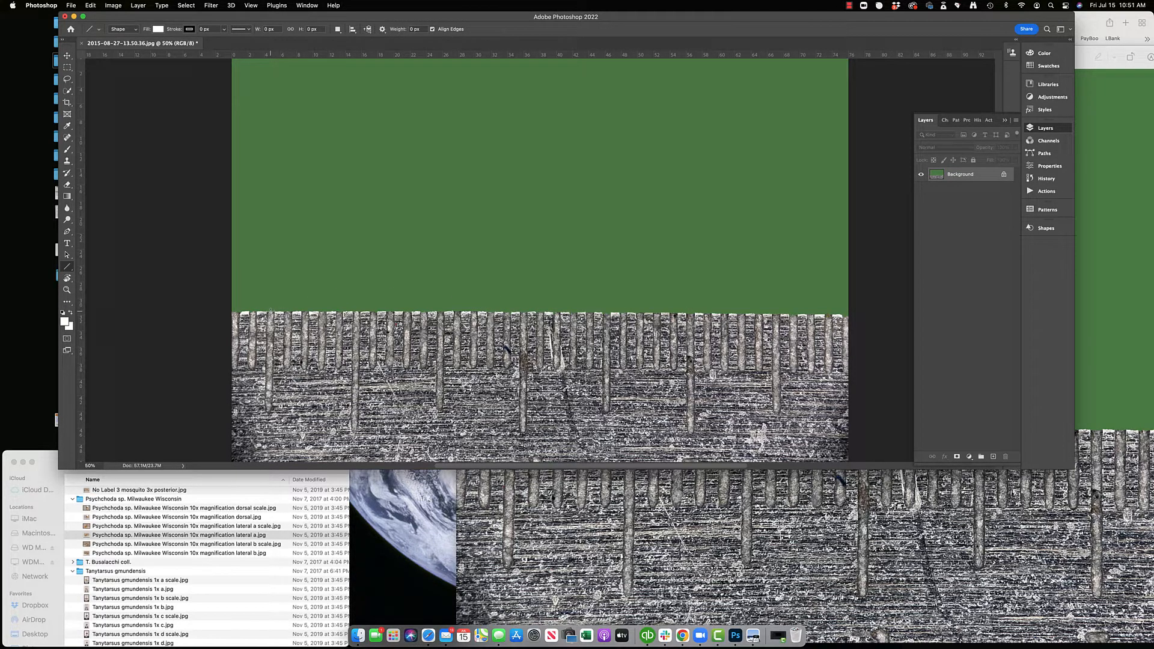
pyautogui.moveTo(271, 310); pyautogui.dragTo(356, 310)
pyautogui.moveTo(357, 310); pyautogui.dragTo(440, 310)
pyautogui.moveTo(440, 311); pyautogui.dragTo(441, 313)
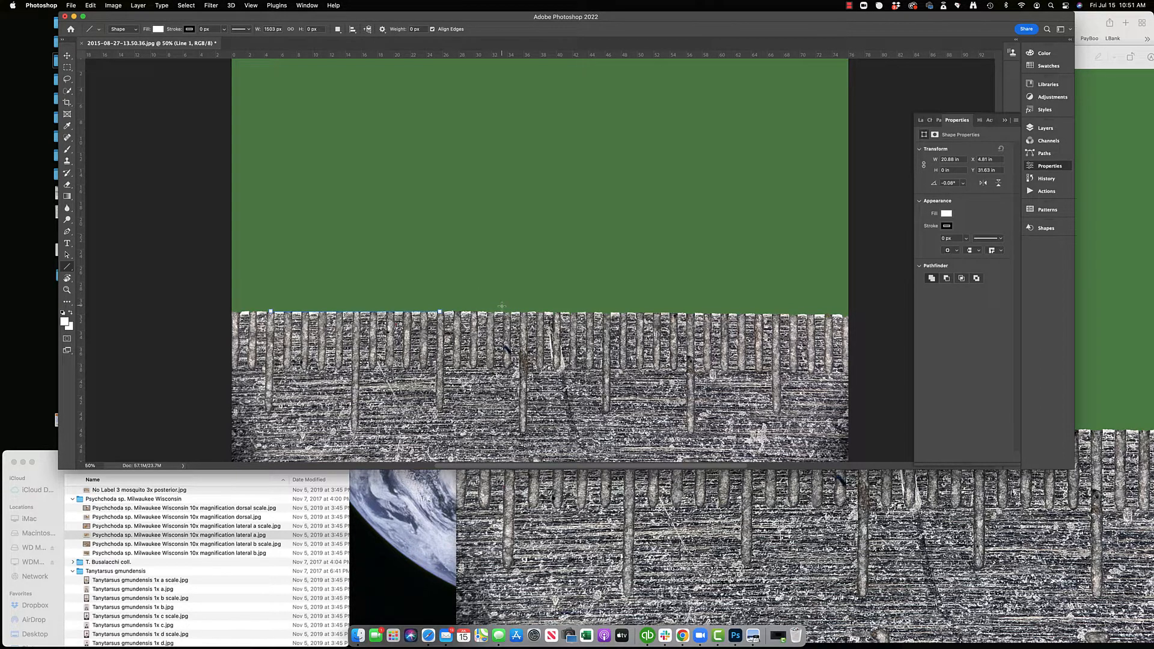
# Step: Give the line a stroke width of 28.15 px, a black fill and a solid stroke style
pyautogui.click(966, 238)
pyautogui.moveTo(966, 249); pyautogui.dragTo(982, 249)
pyautogui.click(224, 29)
pyautogui.moveTo(226, 41); pyautogui.dragTo(250, 43)
pyautogui.click(159, 30)
pyautogui.click(111, 76)
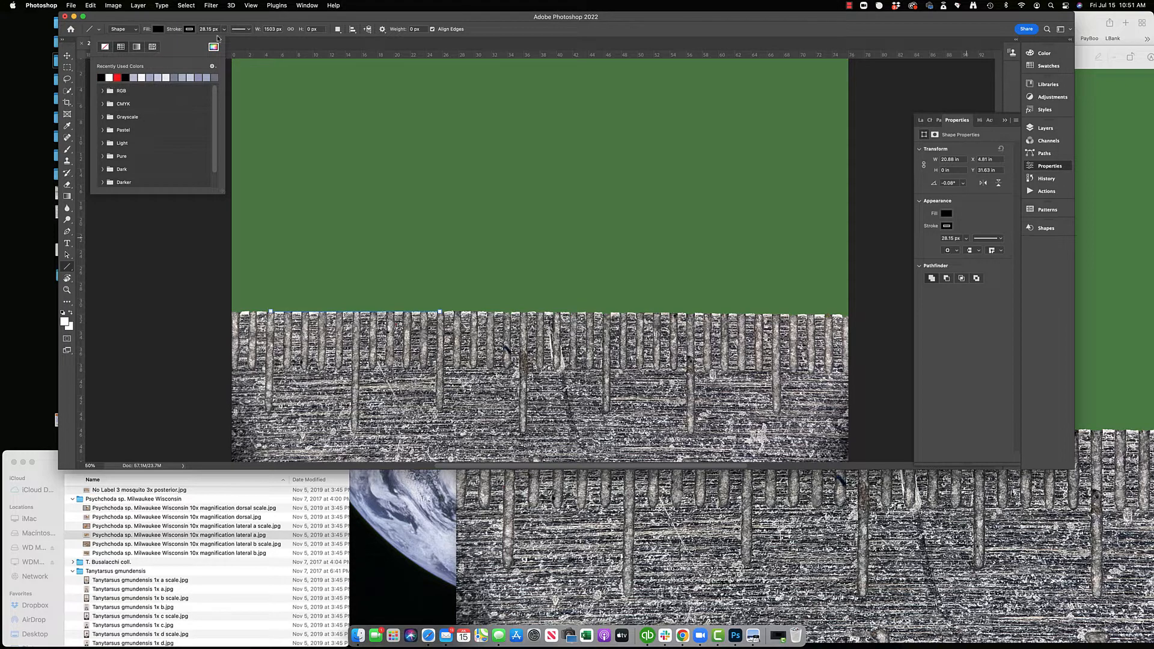
pyautogui.click(245, 29)
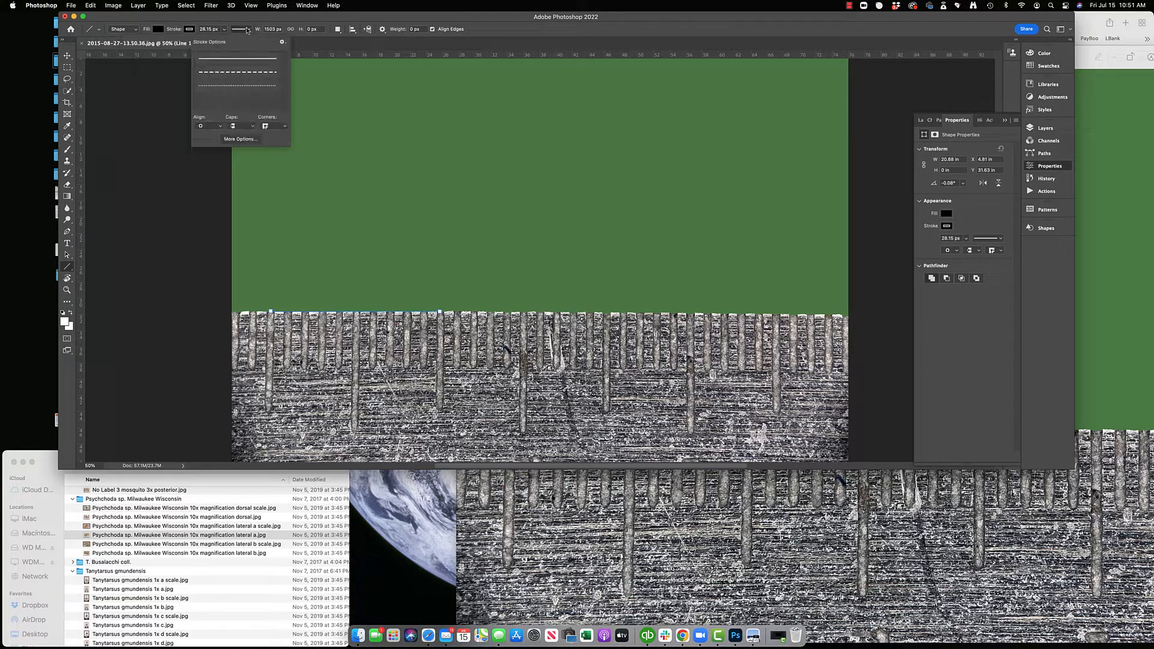
pyautogui.click(236, 60)
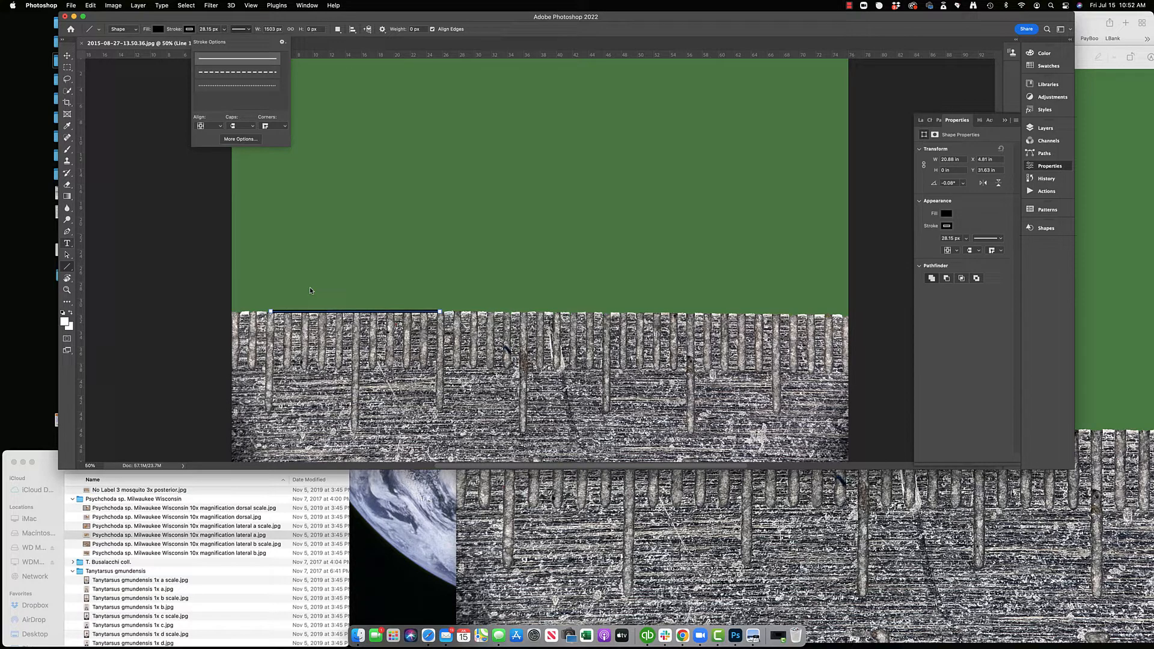
# Step: Add a text box above the black line, as wide as the line, containing "1 mm"
pyautogui.press('t')
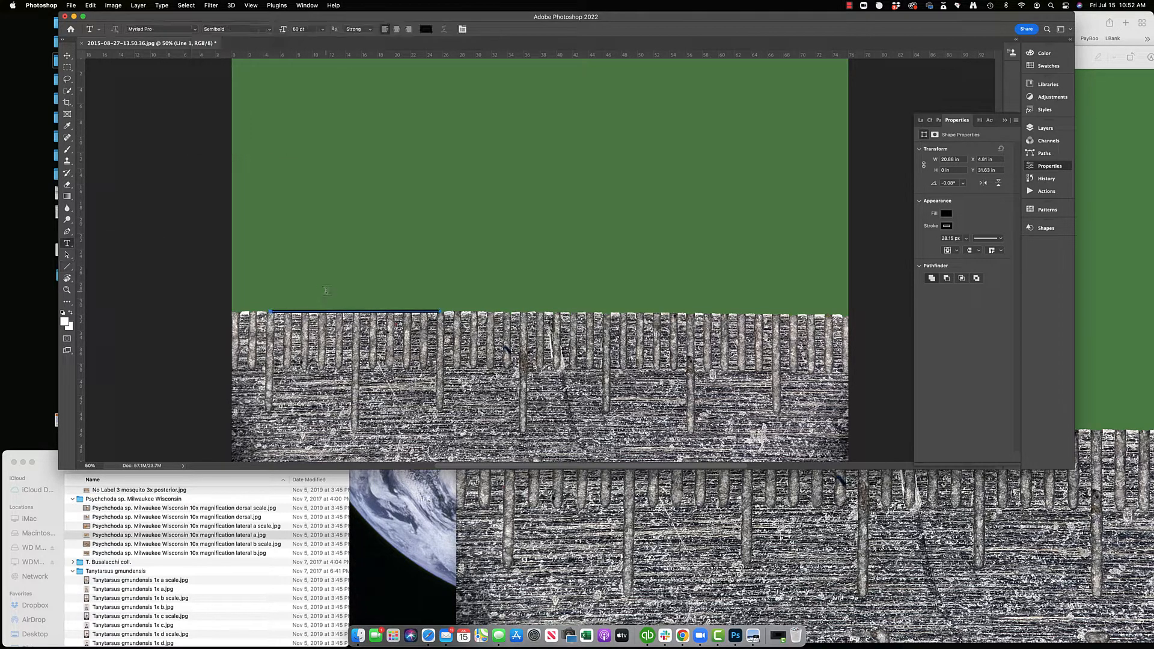
pyautogui.click(270, 284)
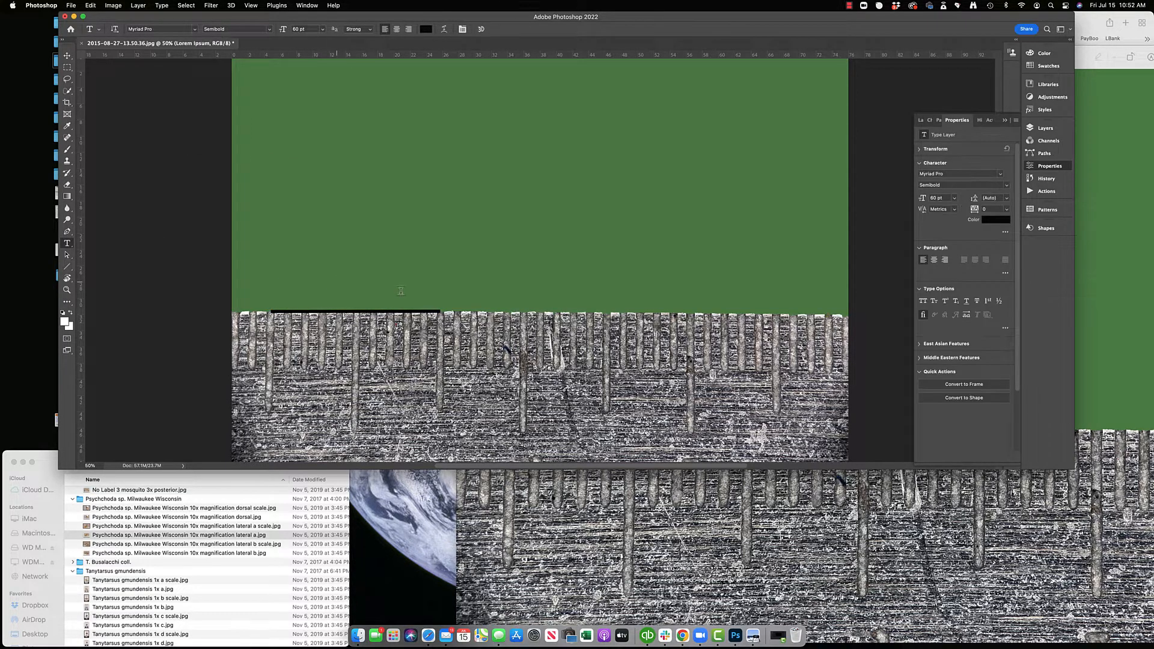
pyautogui.moveTo(272, 267); pyautogui.dragTo(442, 299)
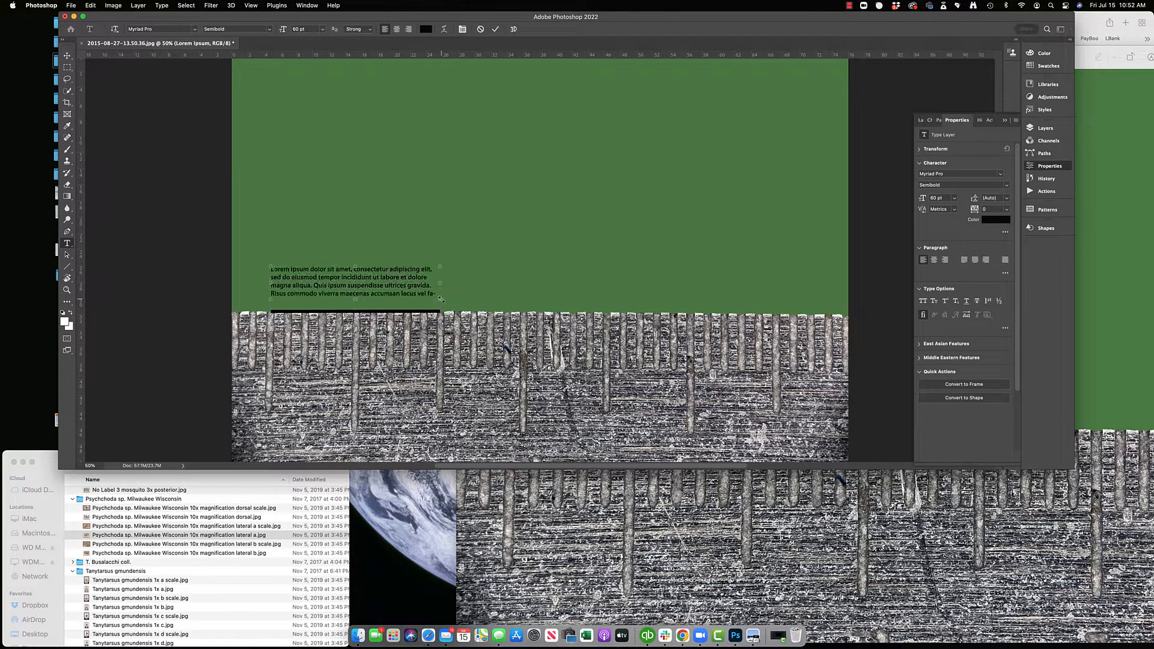
pyautogui.press('BackSpace')
pyautogui.write('1 mm')
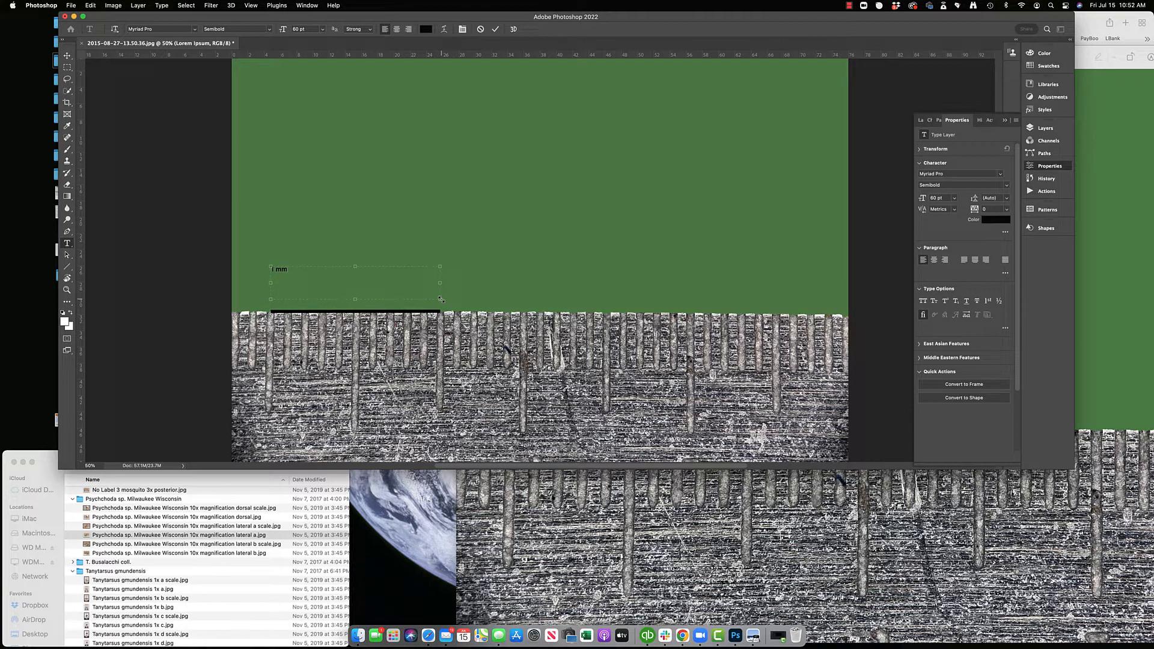
# Step: Set the font size of the whole "1 mm" label to 200 pt
pyautogui.press('super+a')
pyautogui.click(324, 32)
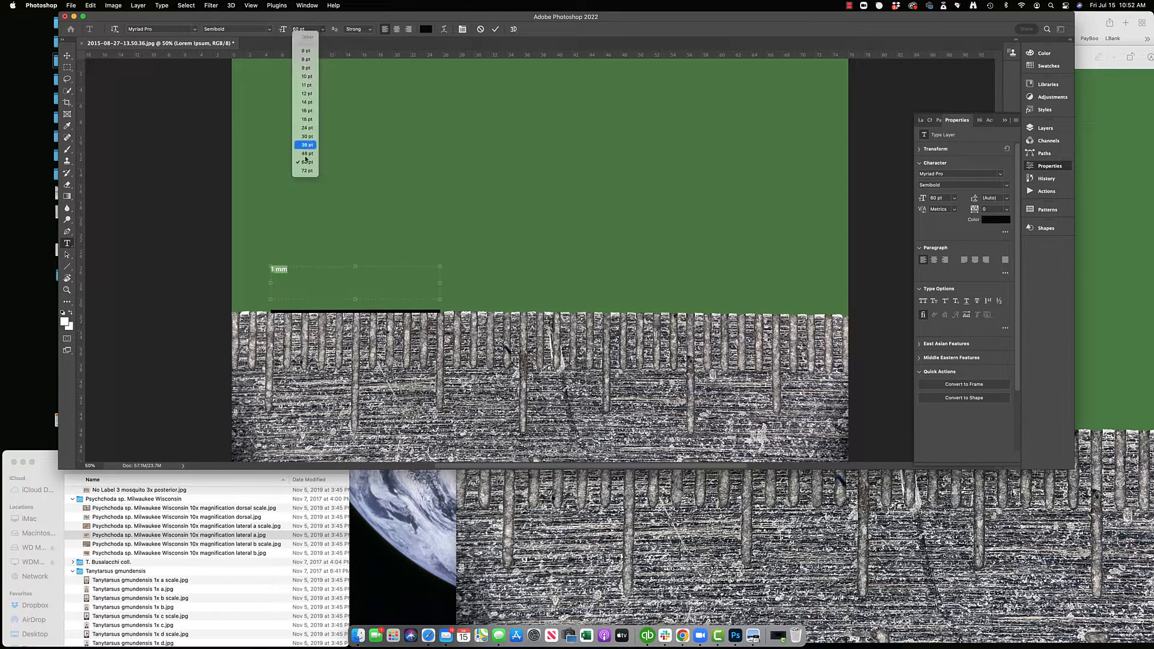
pyautogui.click(299, 28)
pyautogui.moveTo(299, 28); pyautogui.dragTo(282, 27)
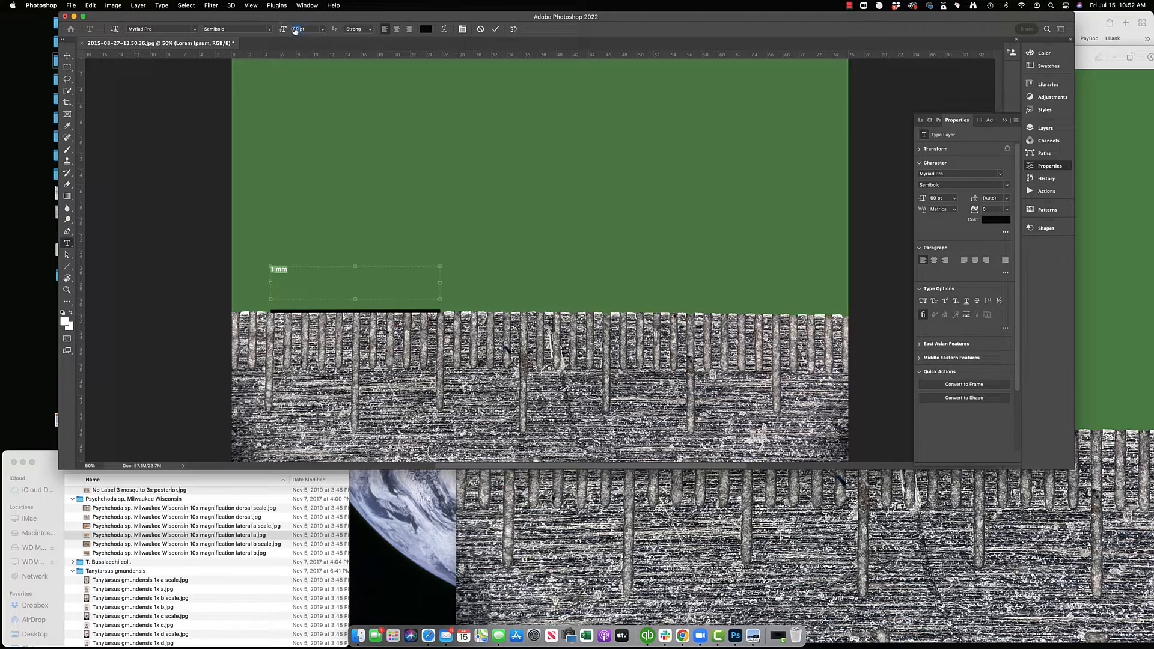
pyautogui.write('200')
pyautogui.press('Return')
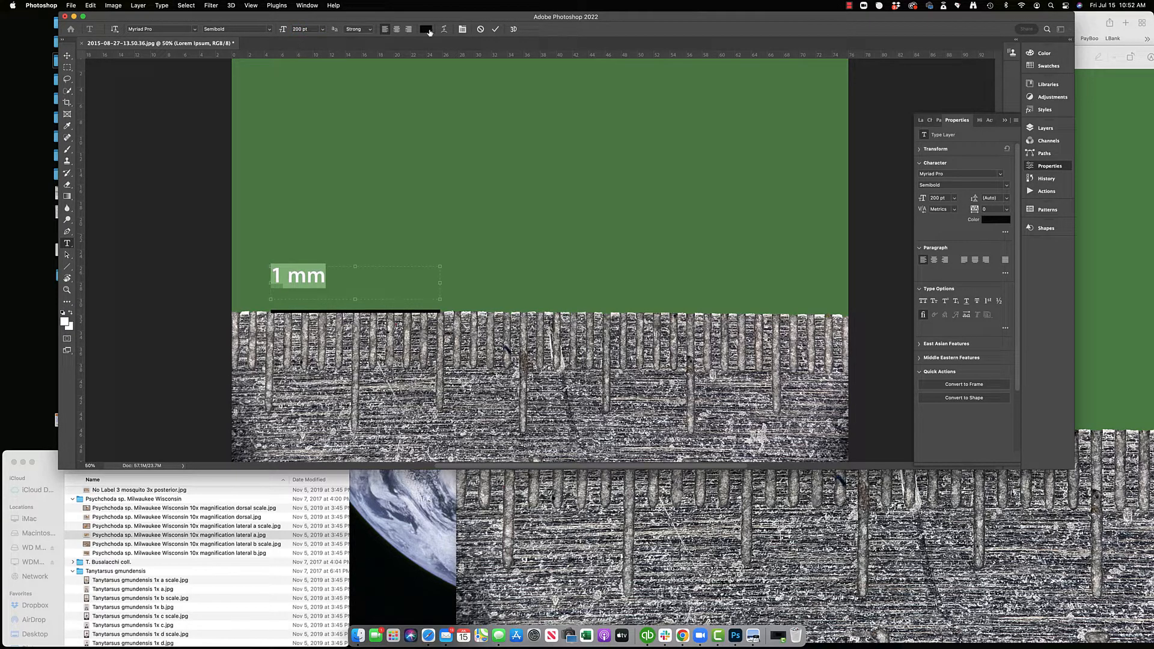
# Step: Set the foreground color to black (000000) and the background color to near-black (030303)
pyautogui.click(65, 323)
pyautogui.click(174, 214)
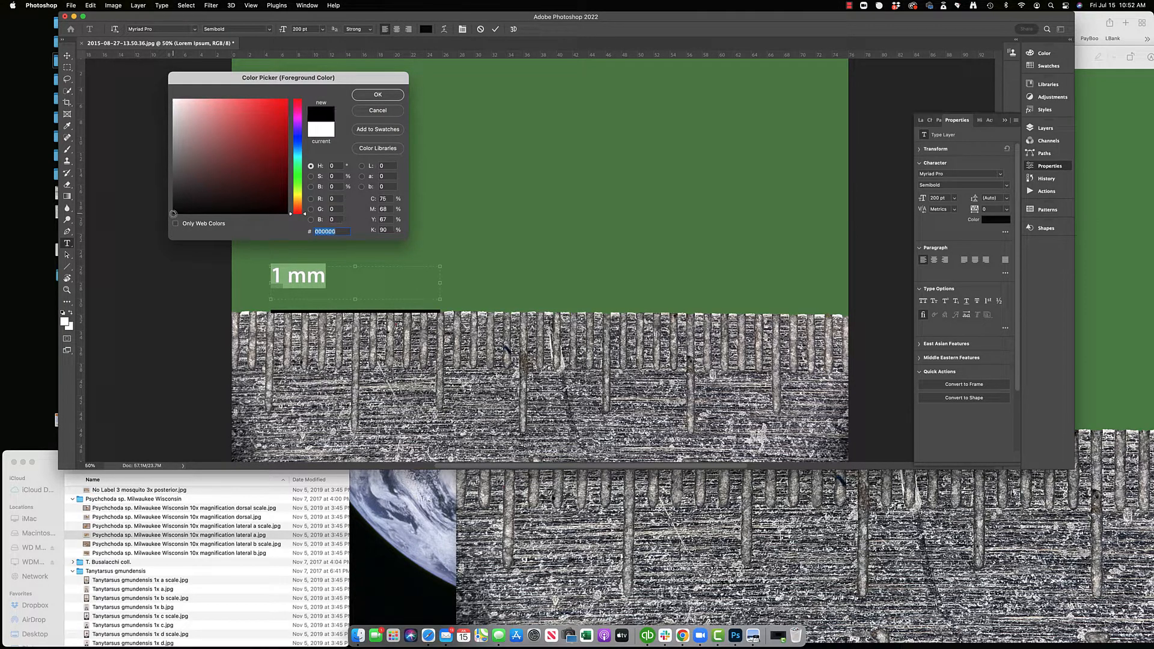
pyautogui.click(376, 97)
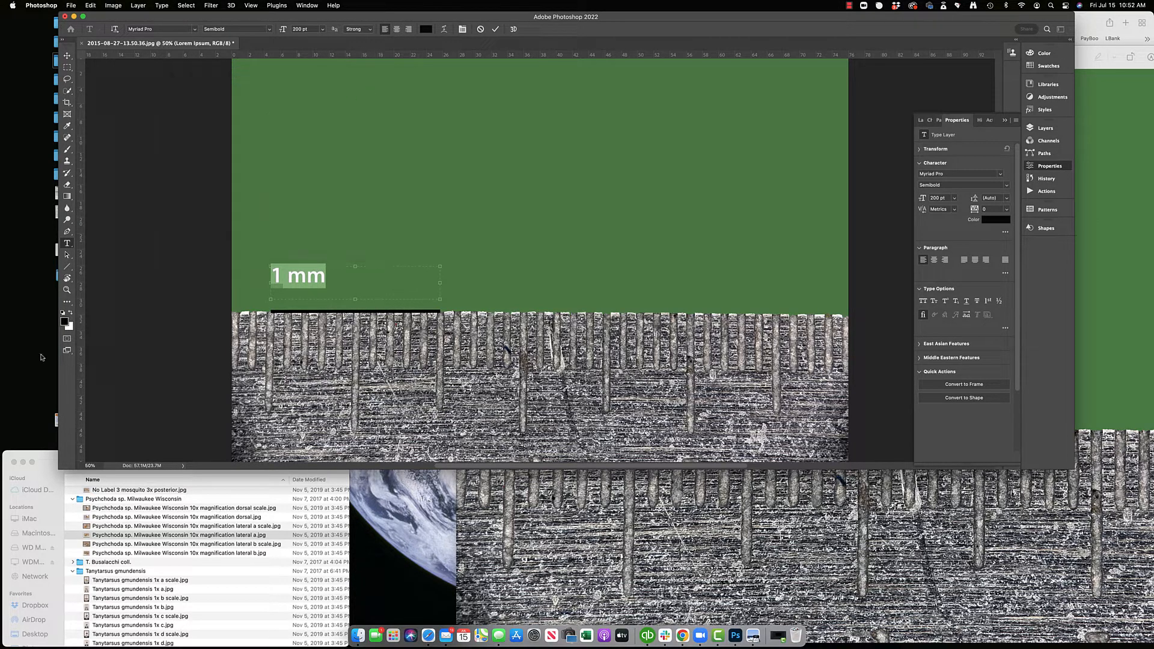
pyautogui.click(69, 327)
pyautogui.click(173, 212)
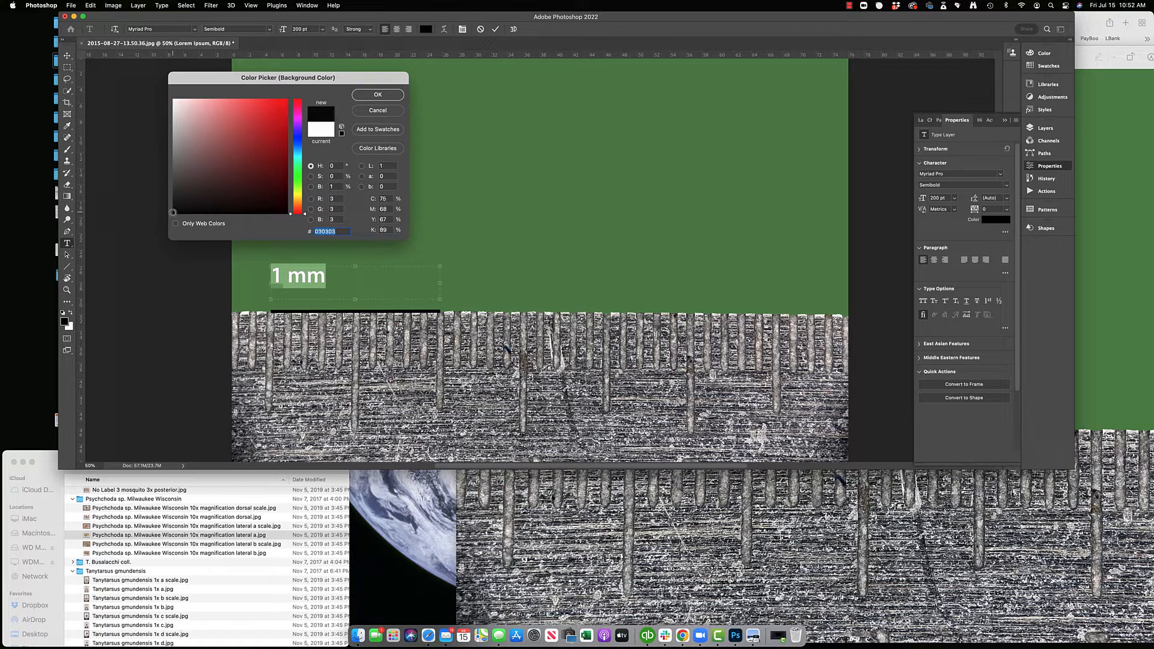
pyautogui.click(365, 96)
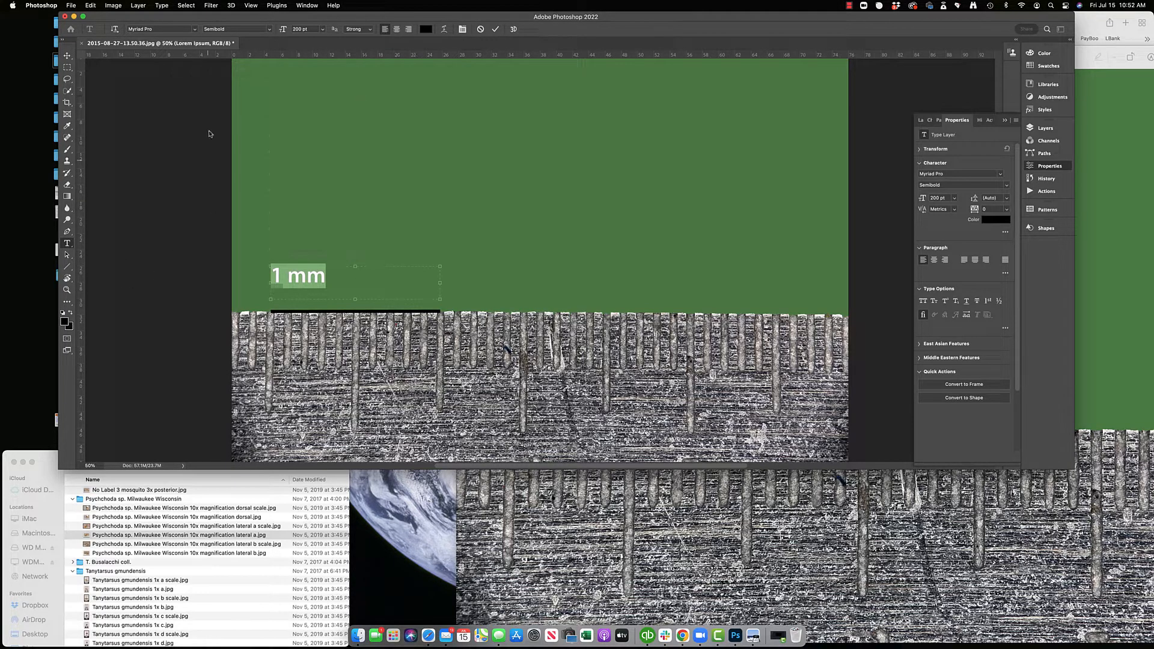
# Step: Move the "1 mm" label down so it sits just above the black line, and deselect it
pyautogui.click(66, 55)
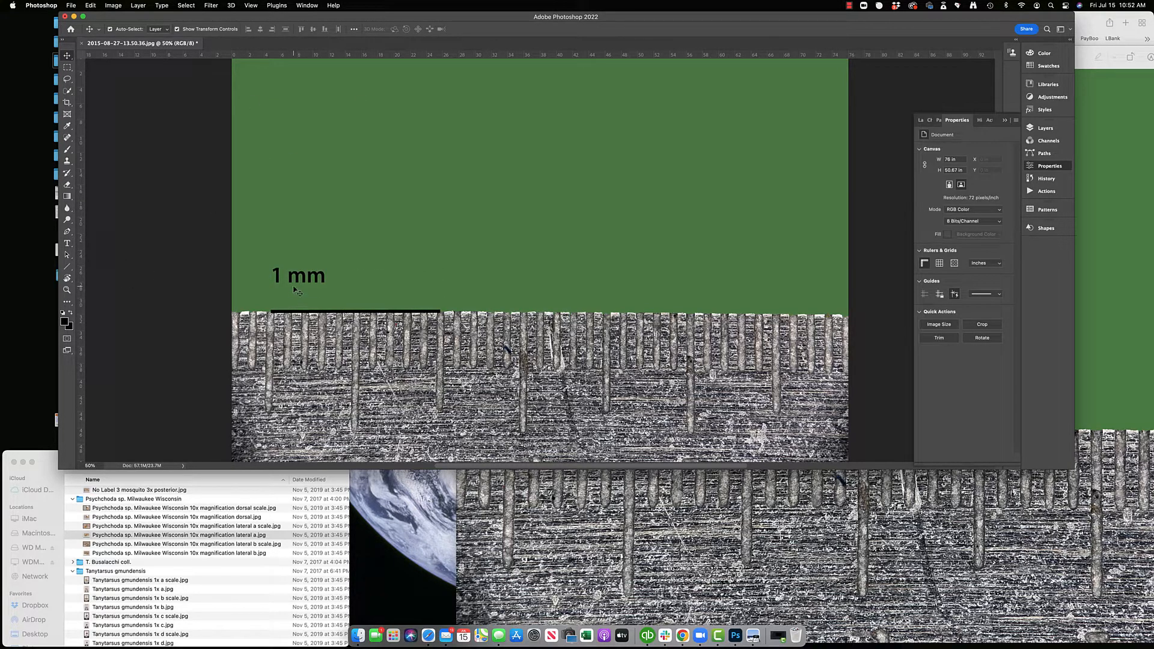
pyautogui.moveTo(295, 291); pyautogui.dragTo(295, 311)
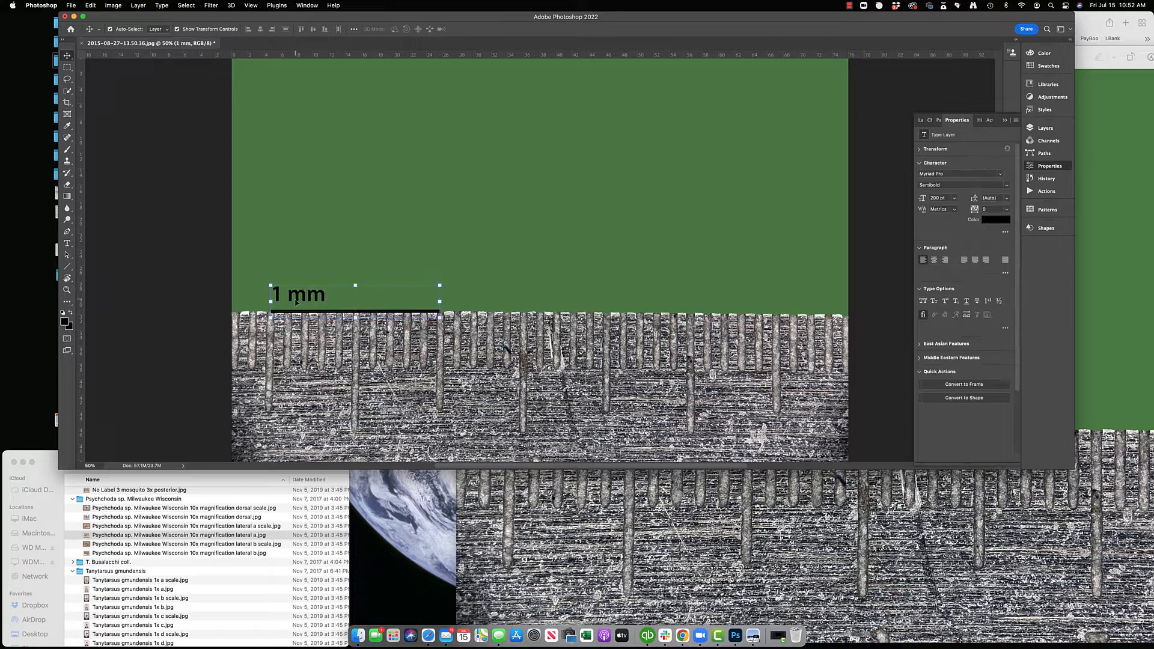
pyautogui.click(420, 234)
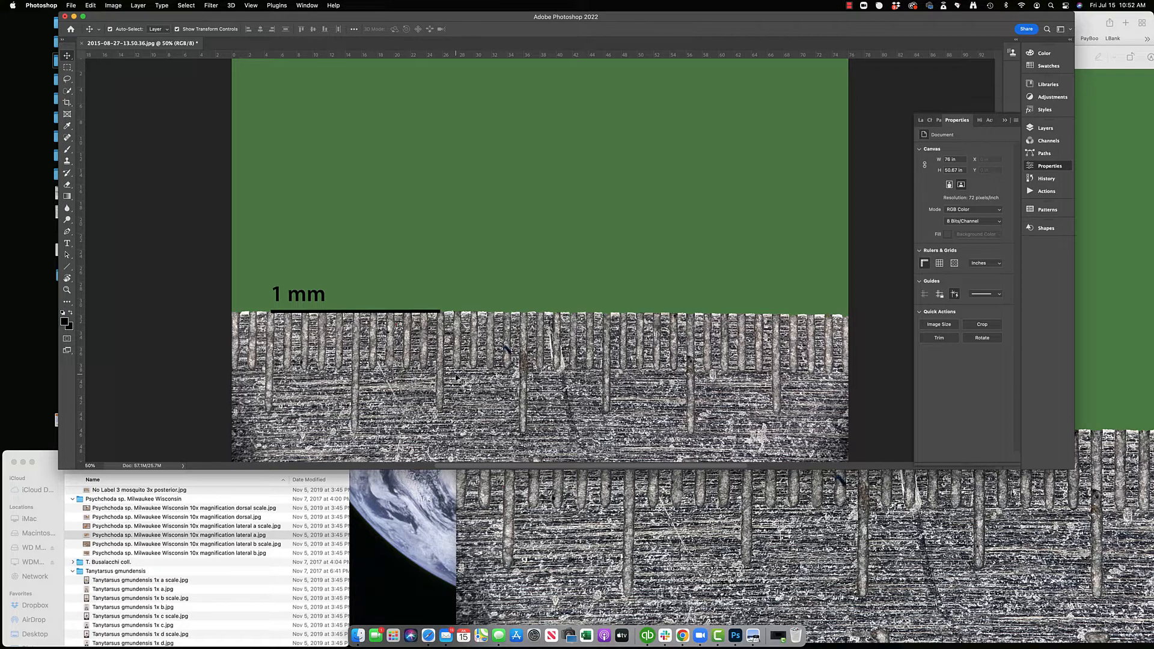
# Step: Merge the 1 mm, Lorem Ipsum and Line 1 layers into a single layer
pyautogui.click(922, 121)
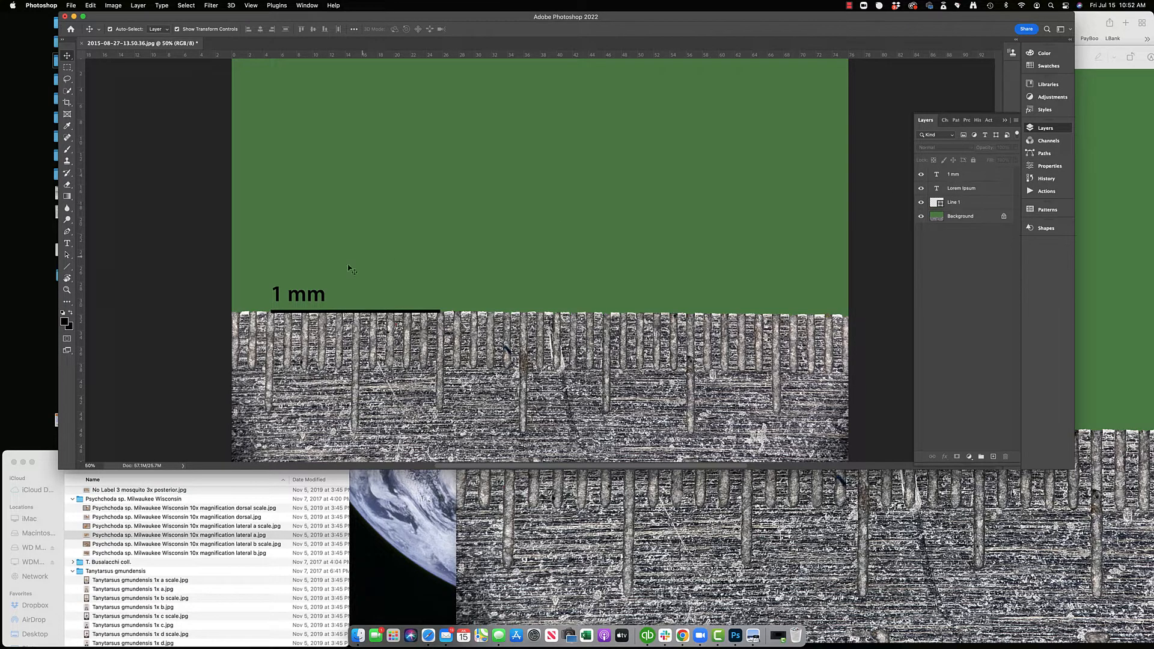
pyautogui.click(969, 180)
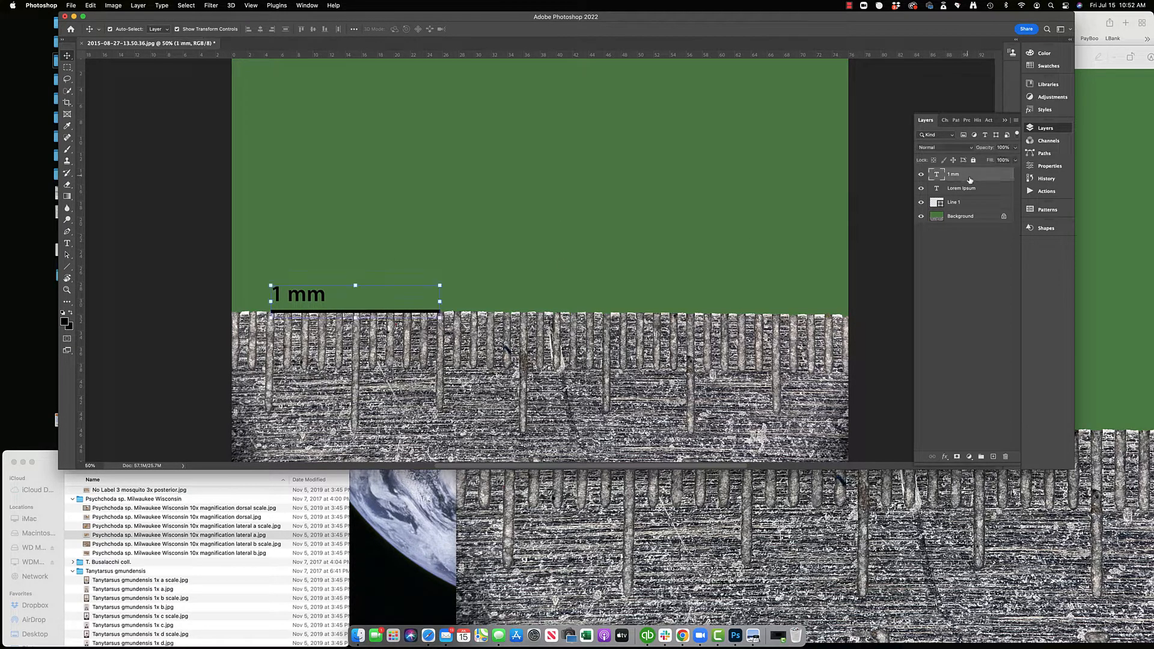
pyautogui.keyDown('shift'); pyautogui.click(962, 203); pyautogui.keyUp('shift')
pyautogui.rightClick(962, 203)
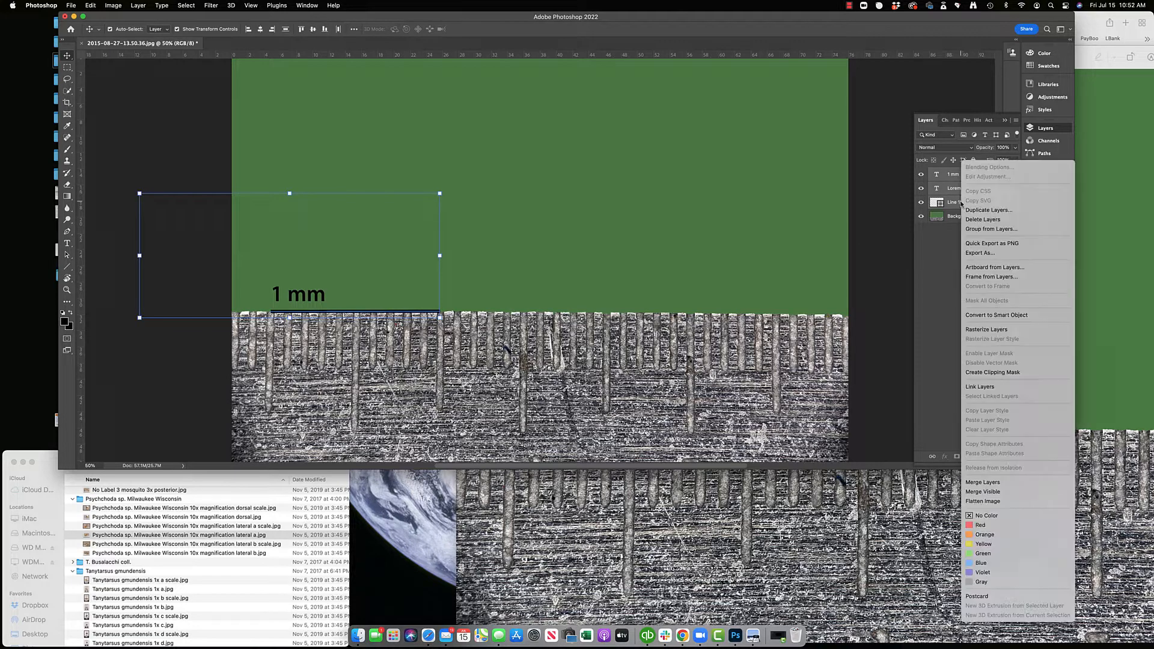
pyautogui.click(983, 482)
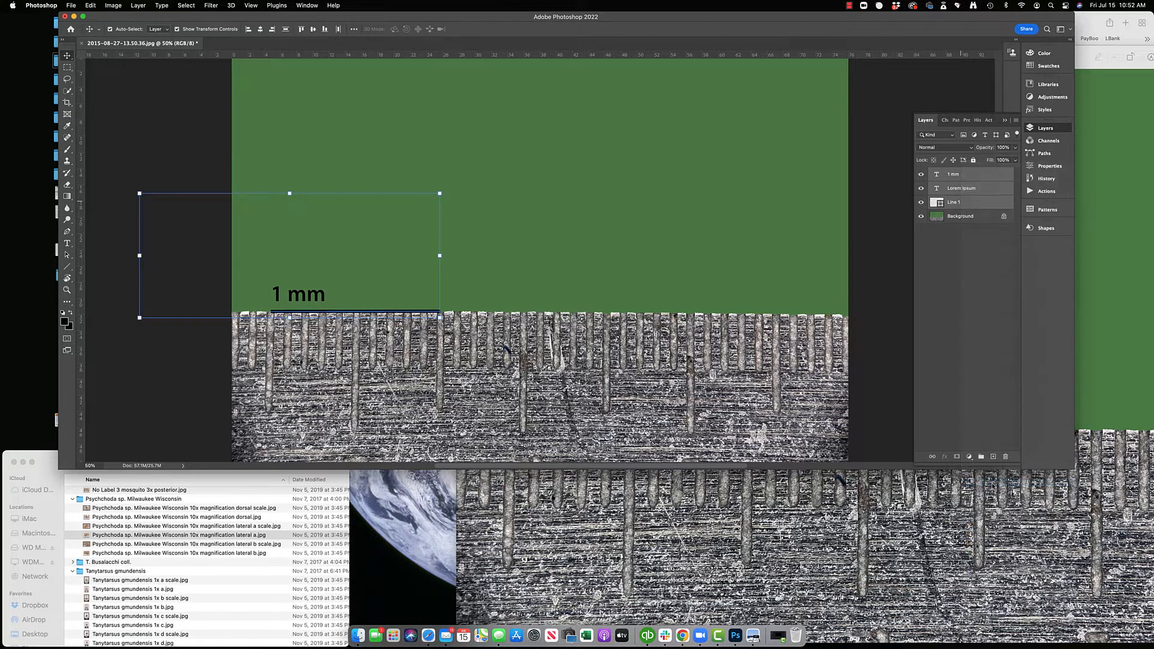
pyautogui.click(153, 340)
# Step: Toggle the Background layer's visibility to check the scale bar alone, and delete the Background layer
pyautogui.click(922, 188)
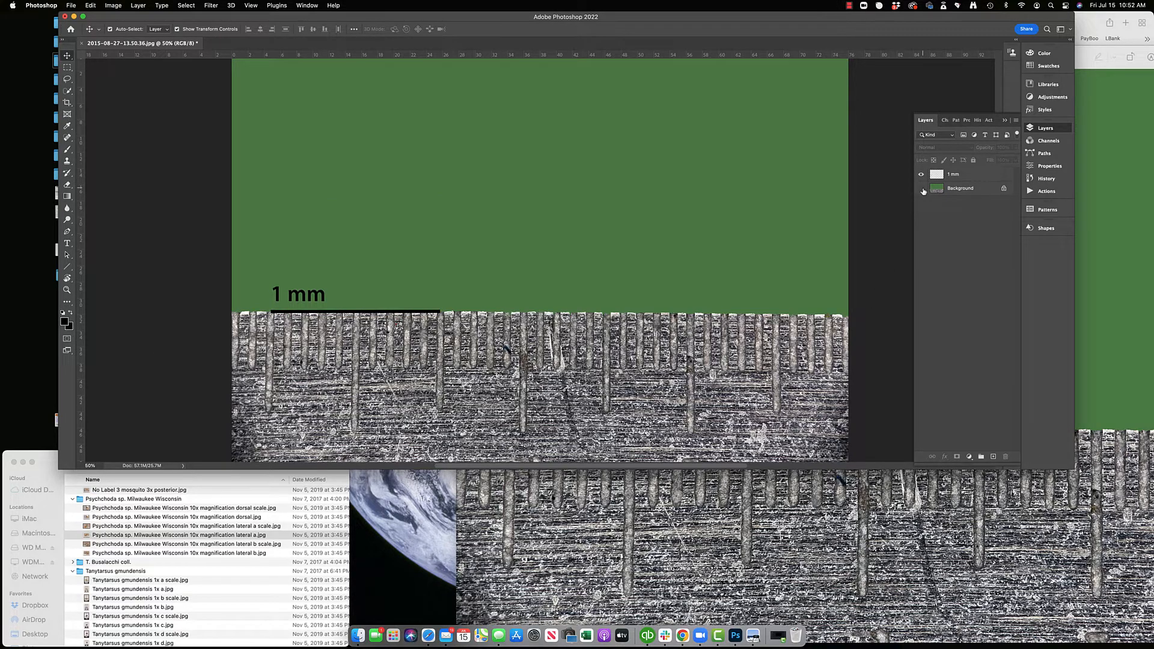
pyautogui.click(921, 189)
pyautogui.click(922, 188)
pyautogui.click(923, 190)
pyautogui.click(957, 191)
pyautogui.press('Delete')
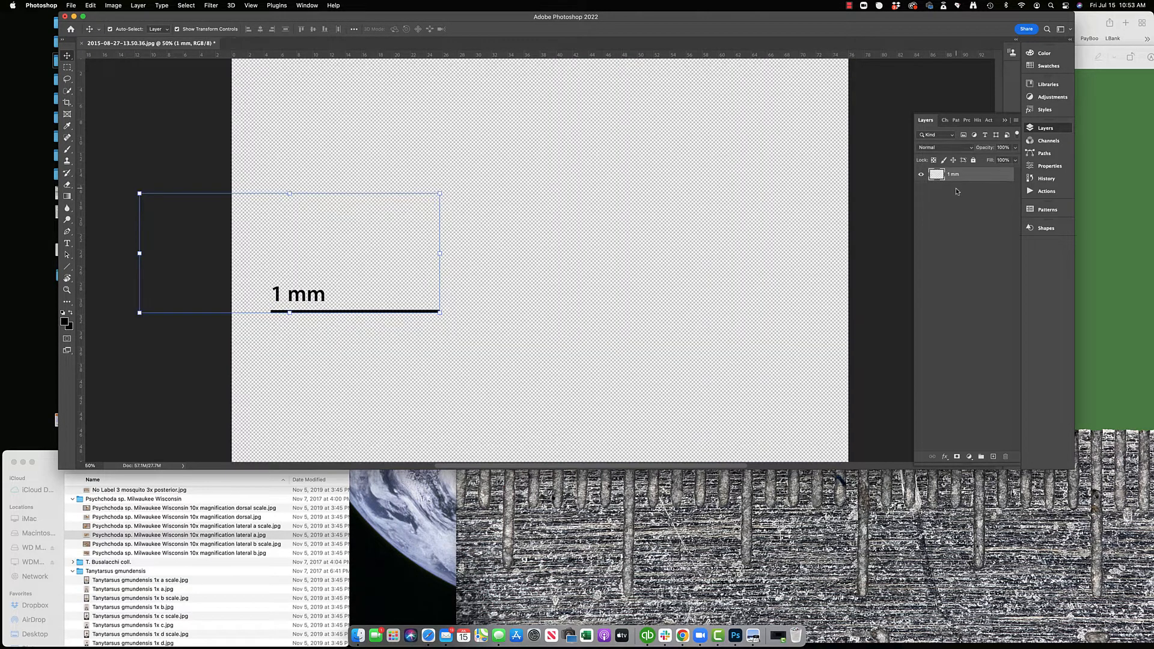
# Step: Move the merged scale bar down toward the lower-left corner of the canvas
pyautogui.moveTo(294, 299); pyautogui.dragTo(283, 412)
pyautogui.scroll(-10, 366, 353)
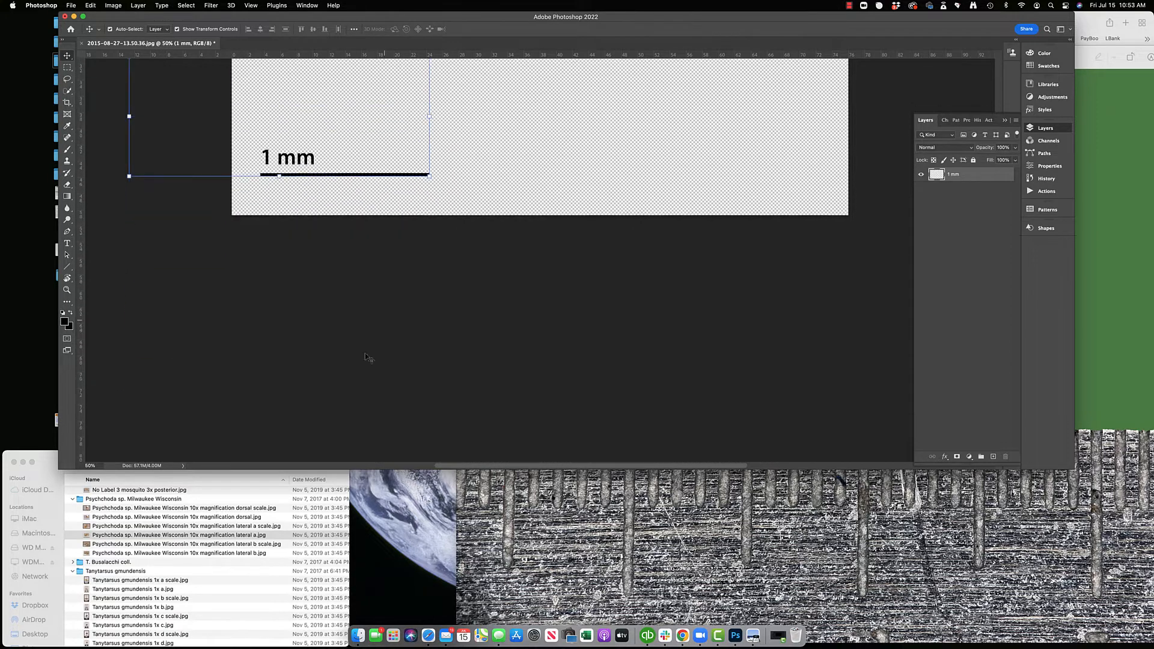
# Step: Deselect the merged 1 mm layer and check the scale bar's placement on the transparent canvas
pyautogui.scroll(4, 253, 176)
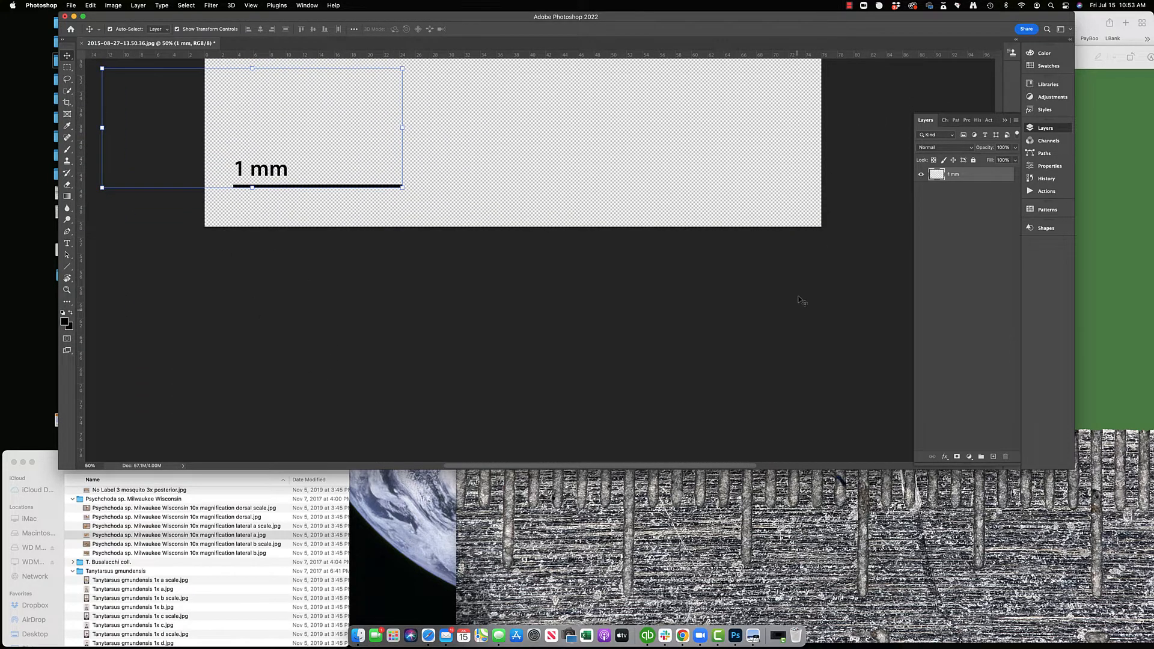
pyautogui.scroll(4, 800, 312)
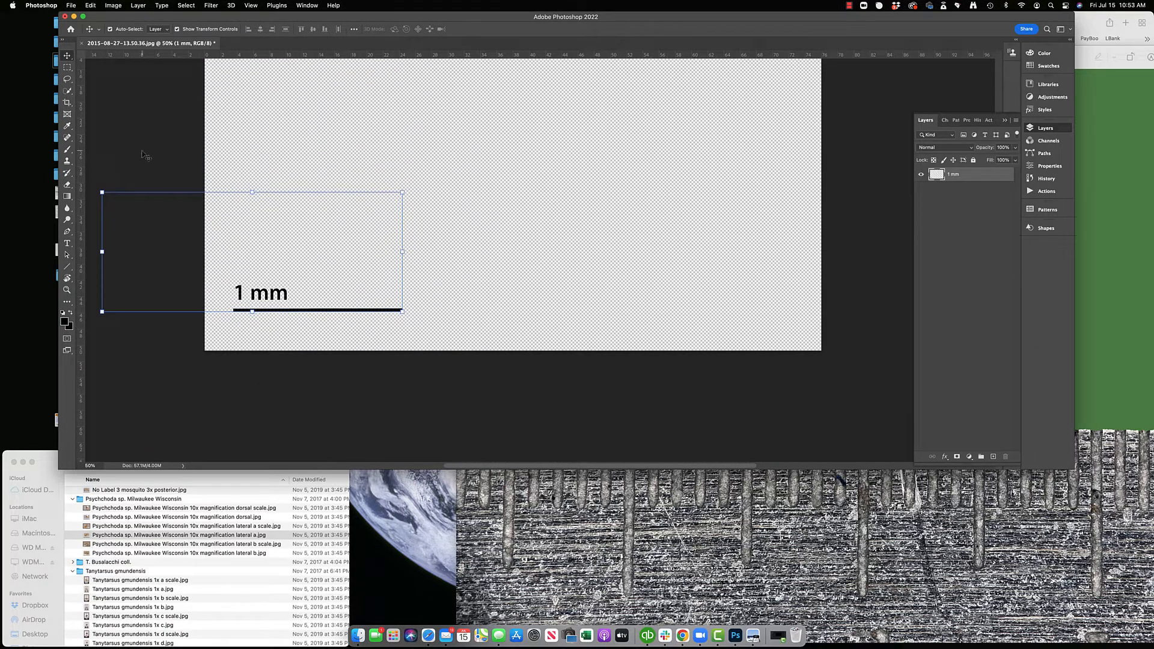
pyautogui.click(165, 147)
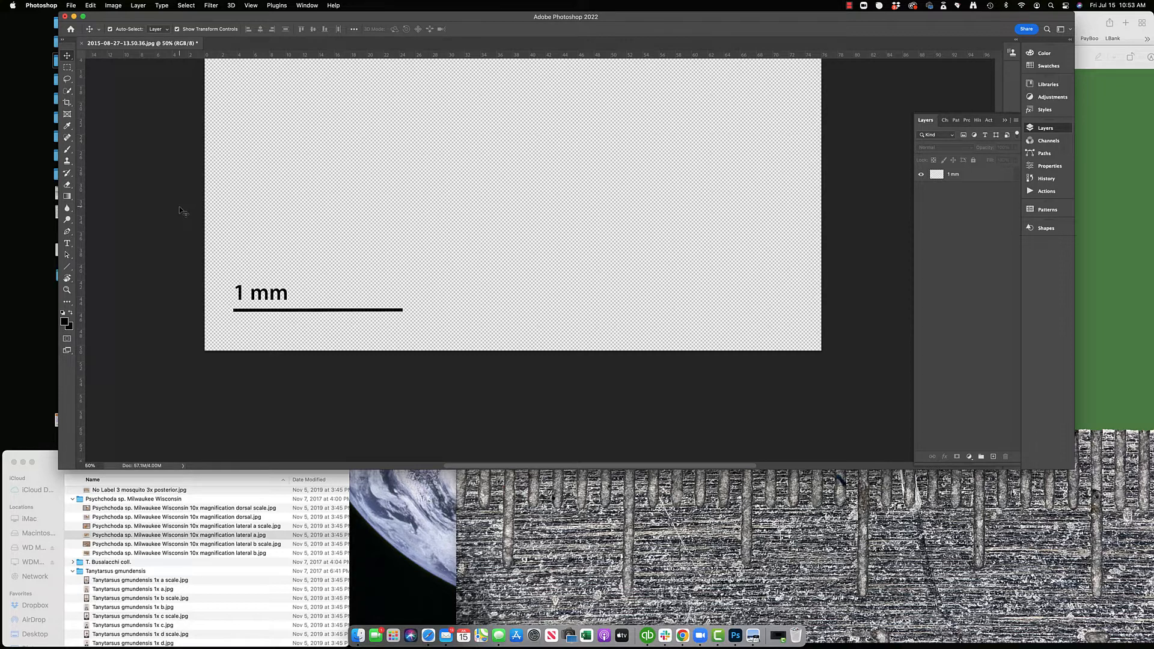
pyautogui.scroll(6, 180, 207)
pyautogui.scroll(-5, 189, 221)
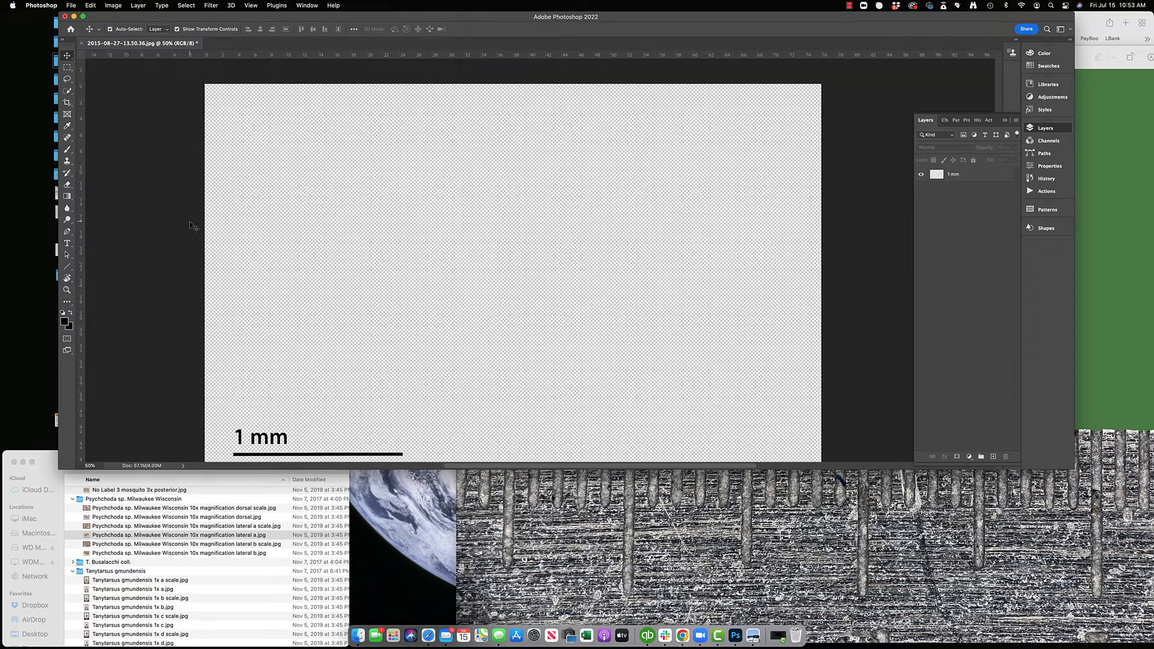
# Step: Check the Save As settings and the existing files in the 10x scale bar folder, and cancel without saving
pyautogui.click(72, 6)
pyautogui.moveTo(90, 132)
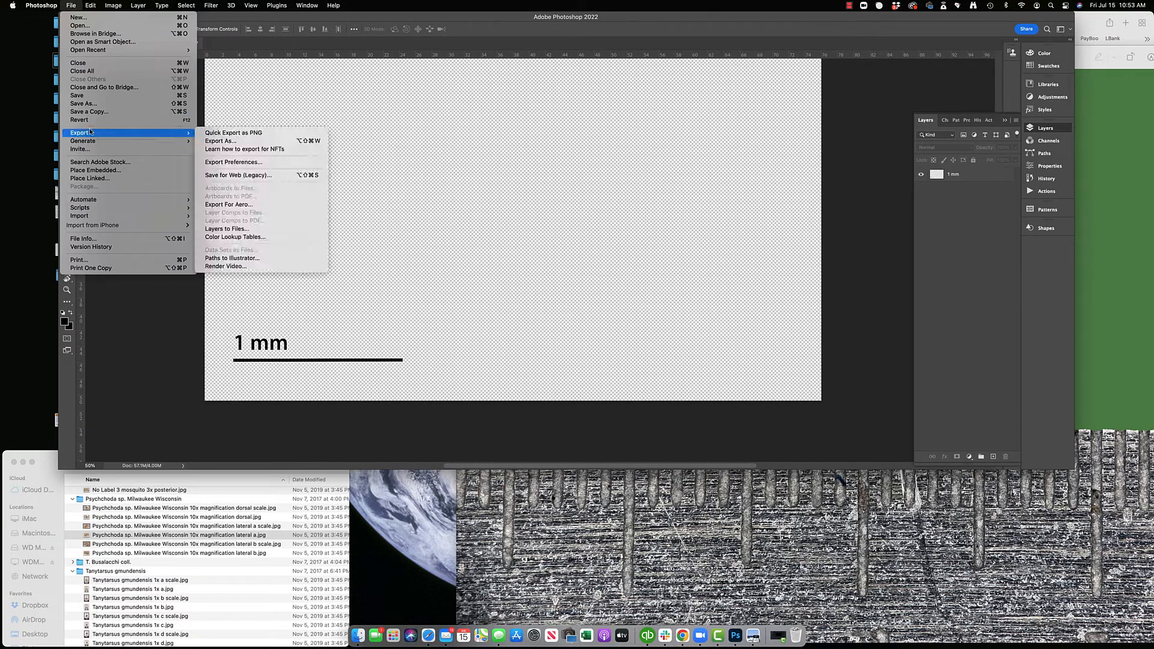
pyautogui.click(97, 104)
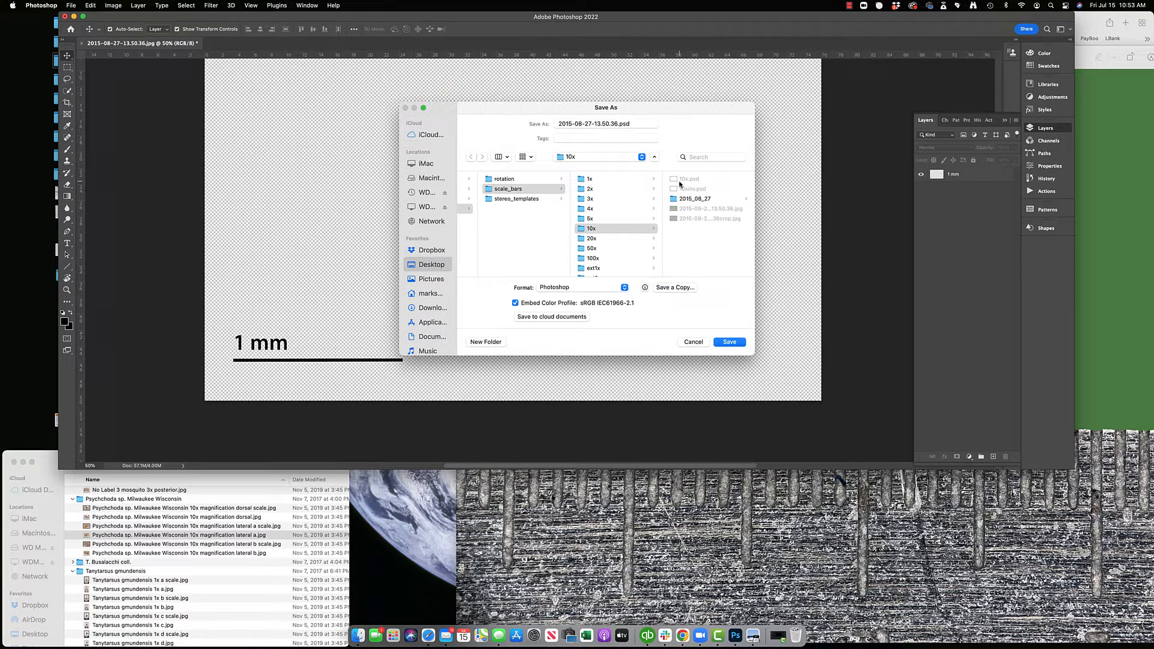
pyautogui.click(689, 344)
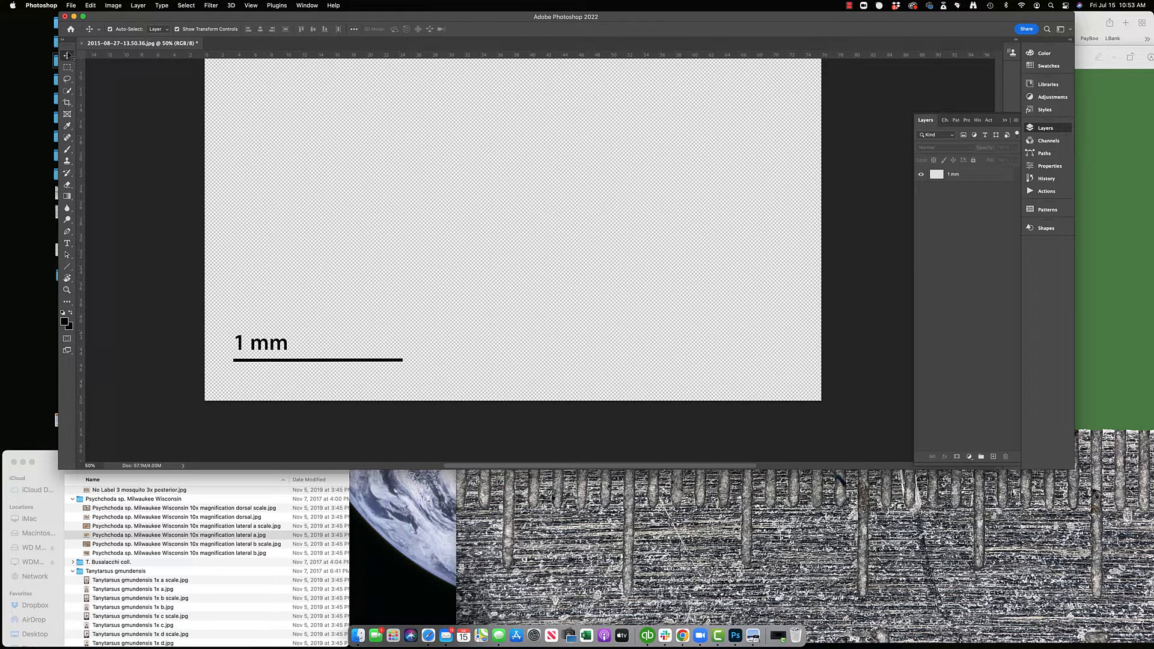
# Step: Try inverting the 1 mm layer to white, invert it back to black, and deselect the layer
pyautogui.click(977, 179)
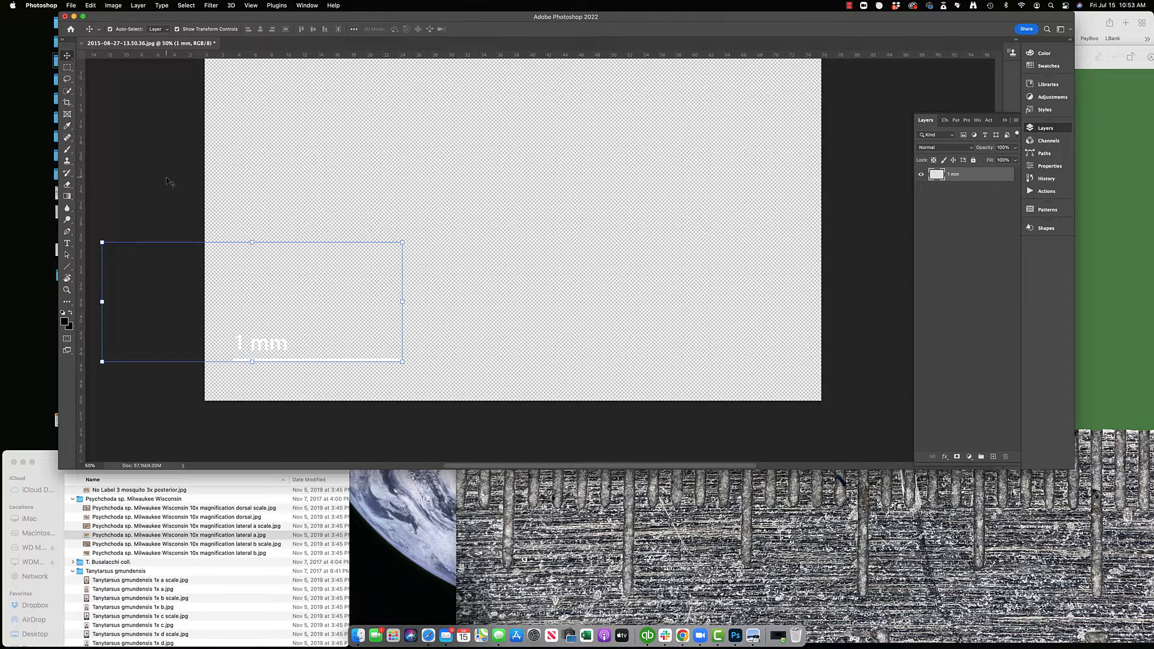
pyautogui.click(71, 6)
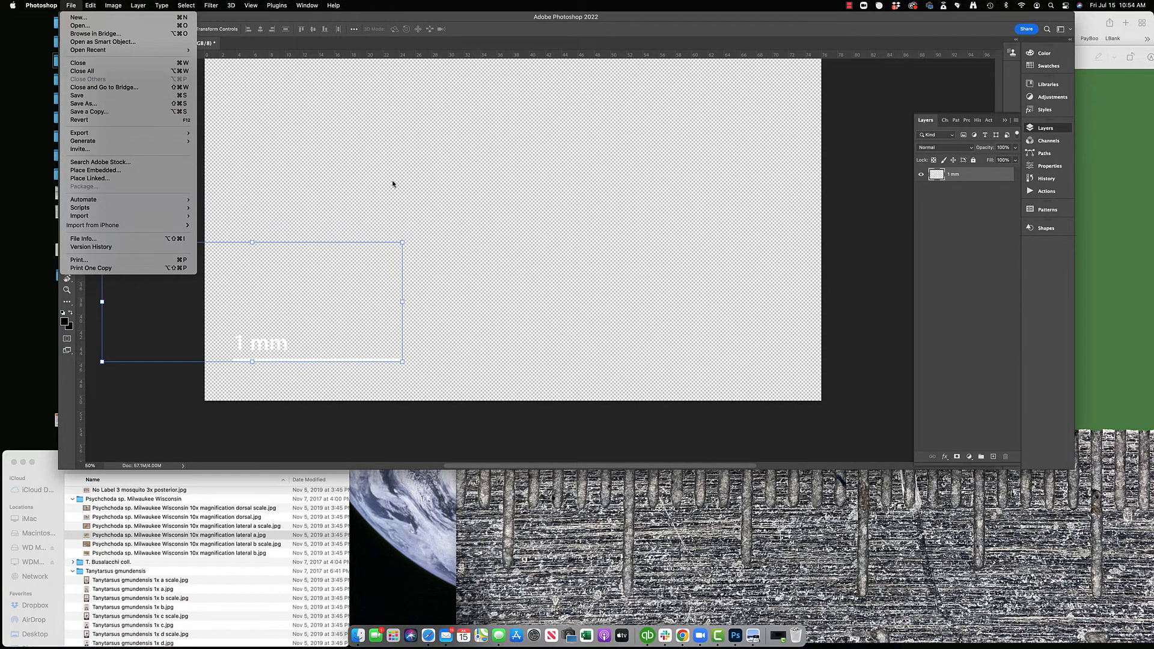
pyautogui.click(587, 311)
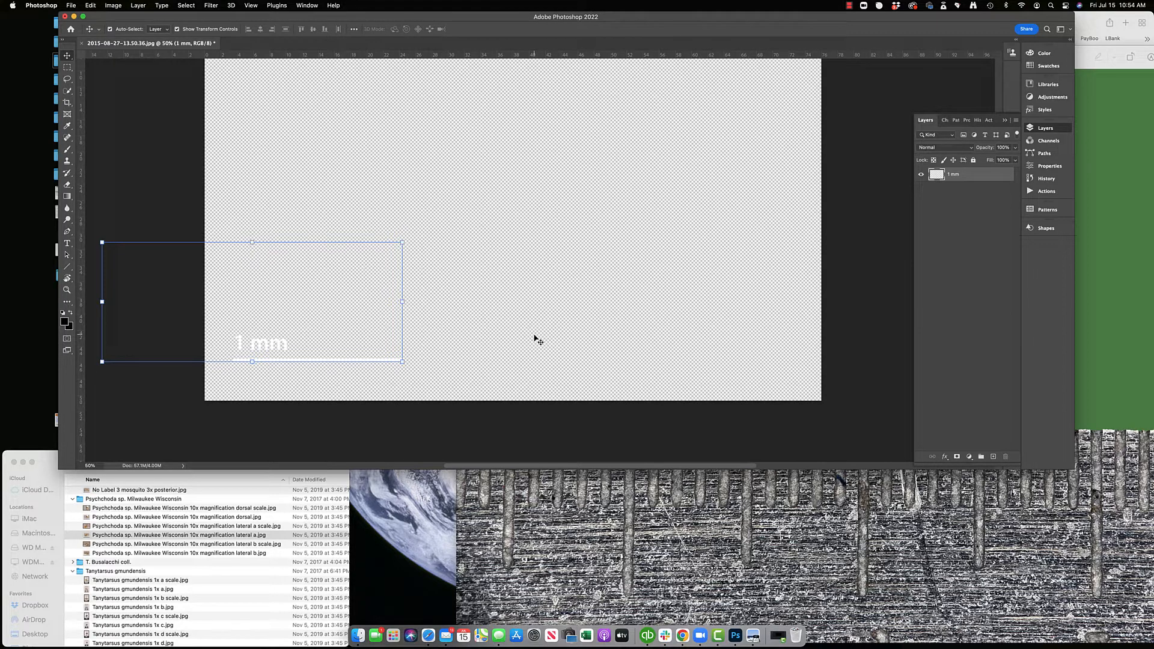
pyautogui.press('super+i')
pyautogui.click(174, 130)
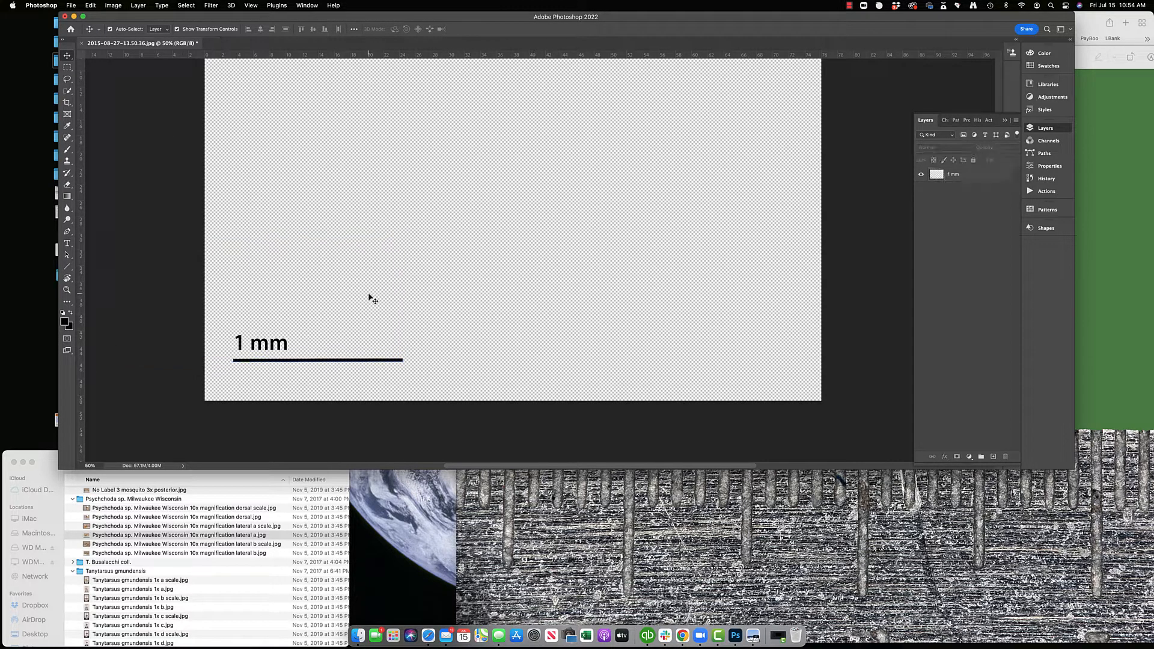
# Step: Place "Psychchoda sp. Milwaukee Wisconsin 10x magnification lateral a.jpg" into the document, aligned with the canvas's top edge
pyautogui.scroll(5, 752, 243)
pyautogui.scroll(-4, 487, 381)
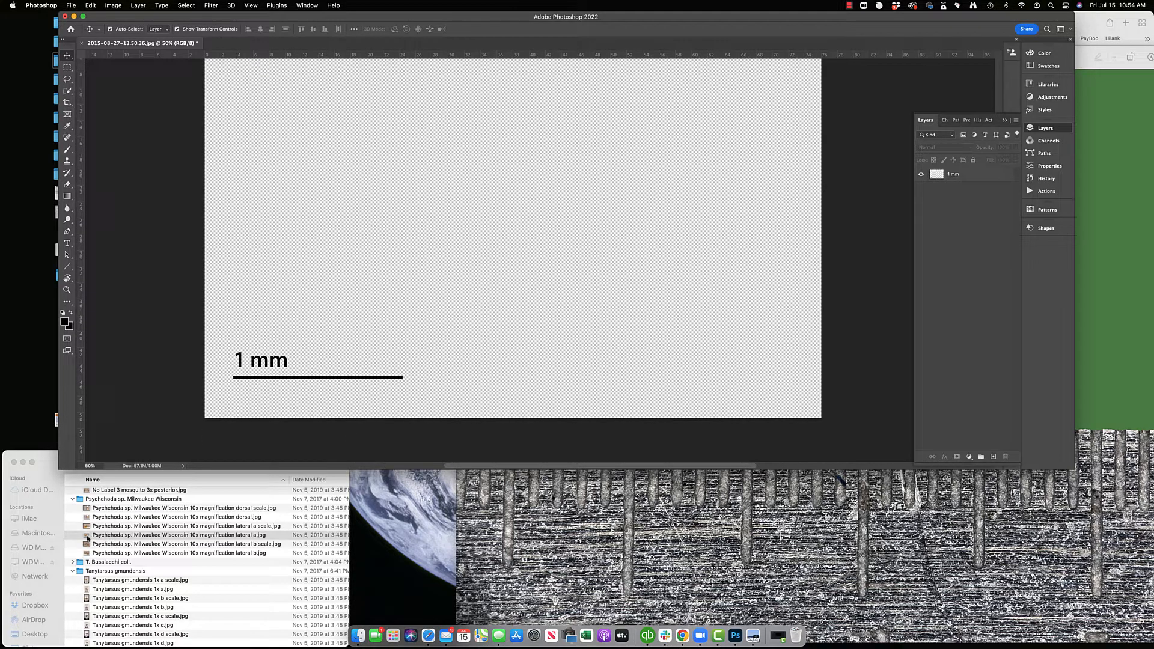
pyautogui.moveTo(88, 538); pyautogui.dragTo(489, 342)
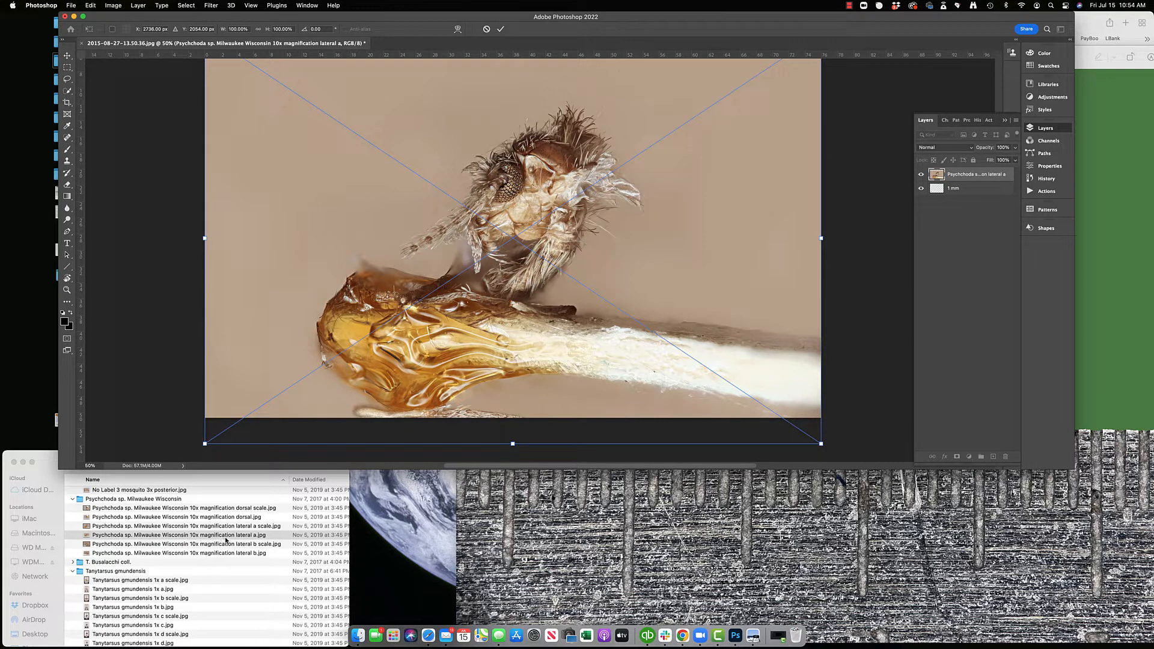
pyautogui.scroll(4, 136, 388)
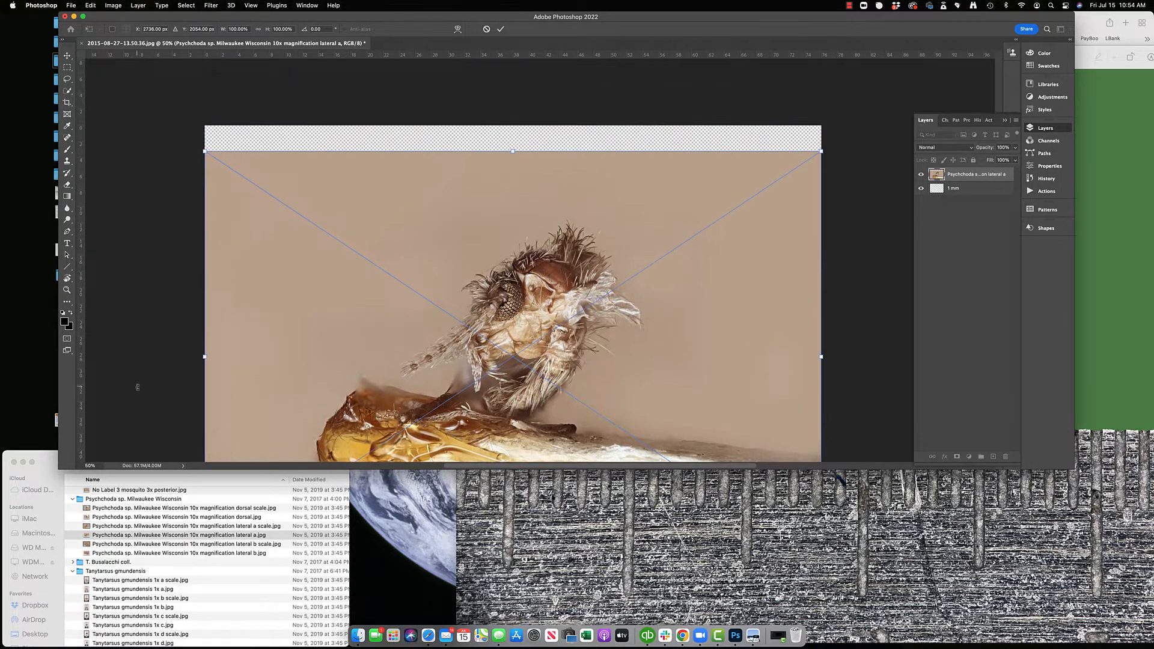
pyautogui.moveTo(315, 329); pyautogui.dragTo(313, 304)
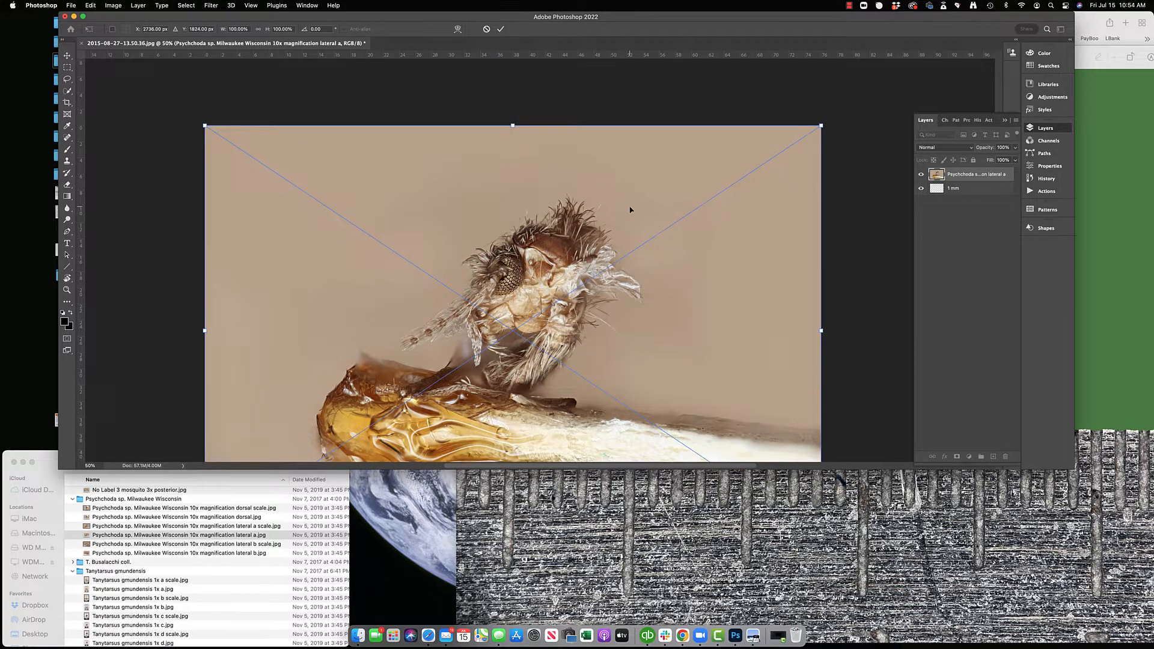
pyautogui.scroll(-5, 814, 399)
pyautogui.scroll(2, 838, 289)
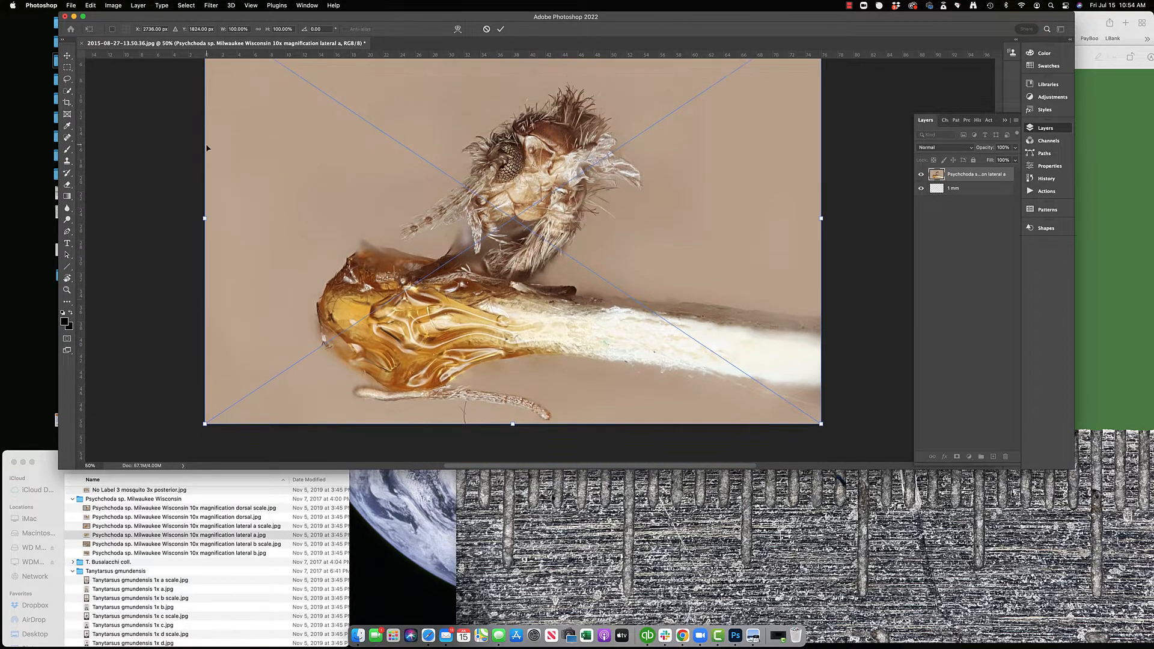
pyautogui.press('Return')
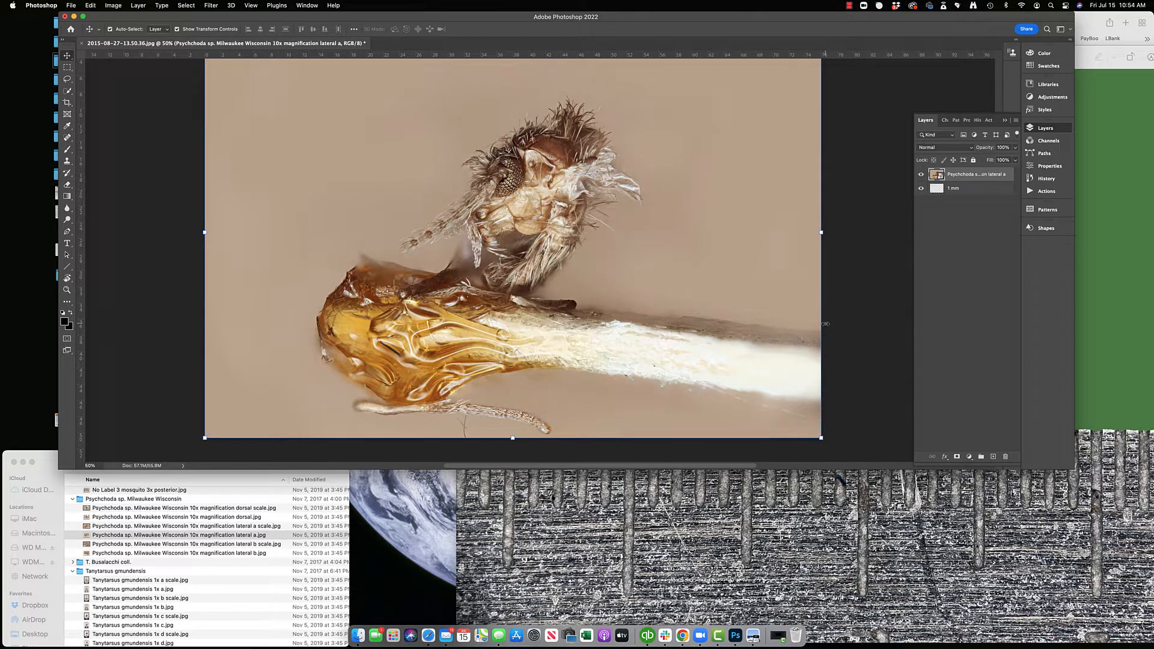
# Step: Move the 1 mm layer above the placed Psychchoda image layer and deselect it
pyautogui.doubleClick(953, 188)
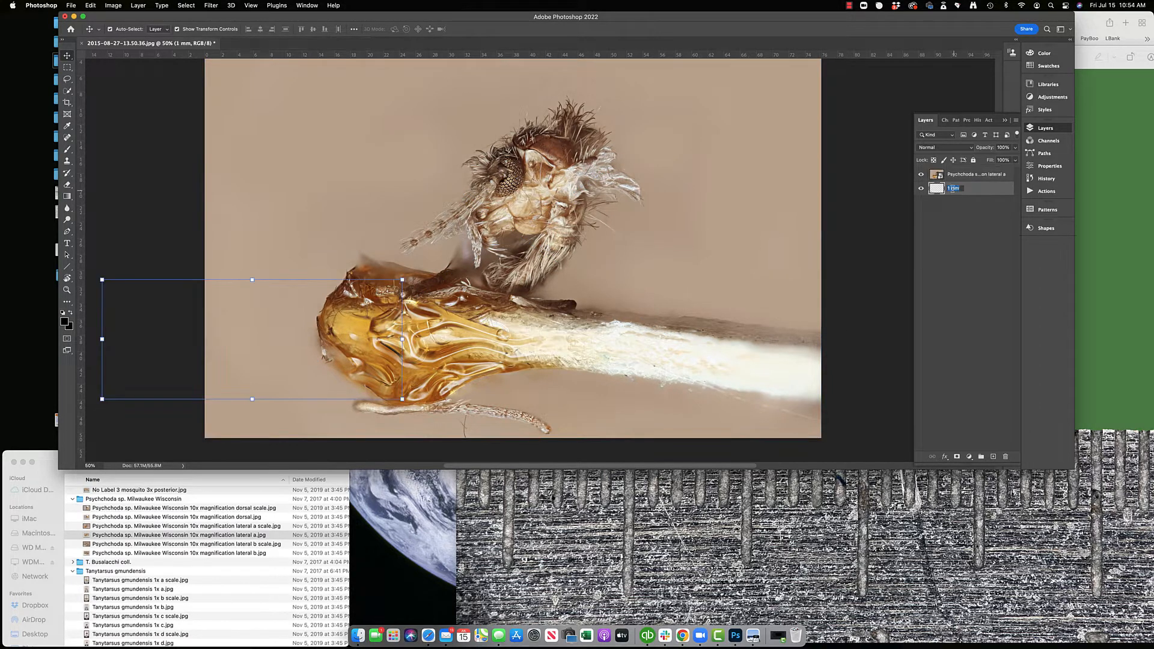
pyautogui.moveTo(974, 188); pyautogui.dragTo(970, 173)
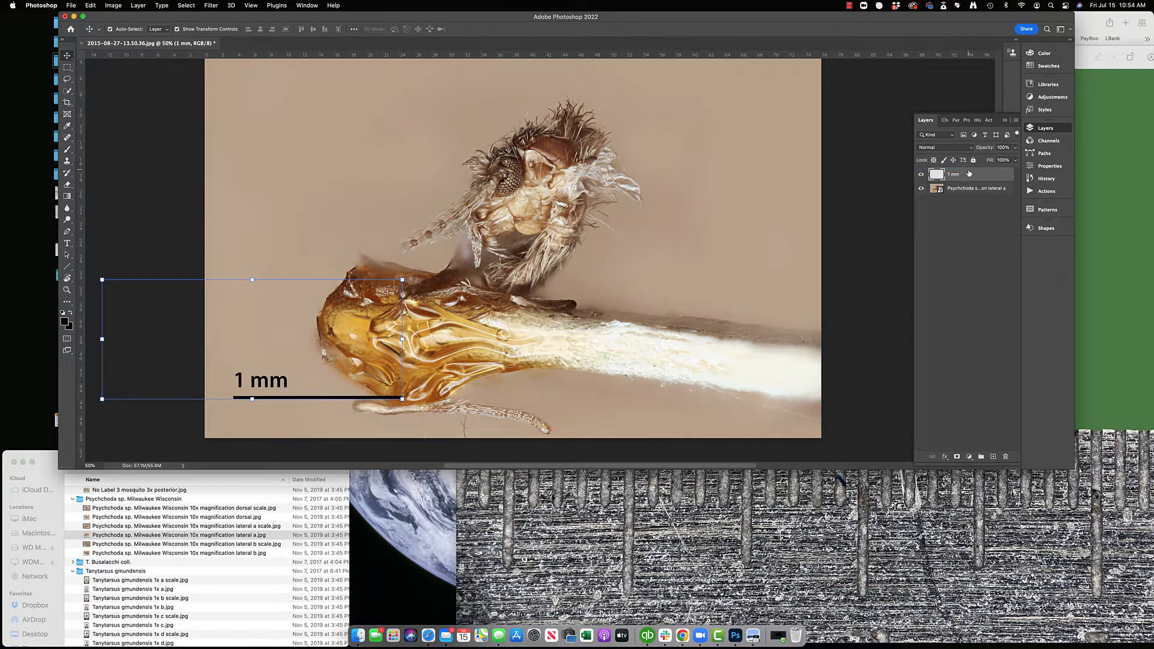
pyautogui.click(161, 238)
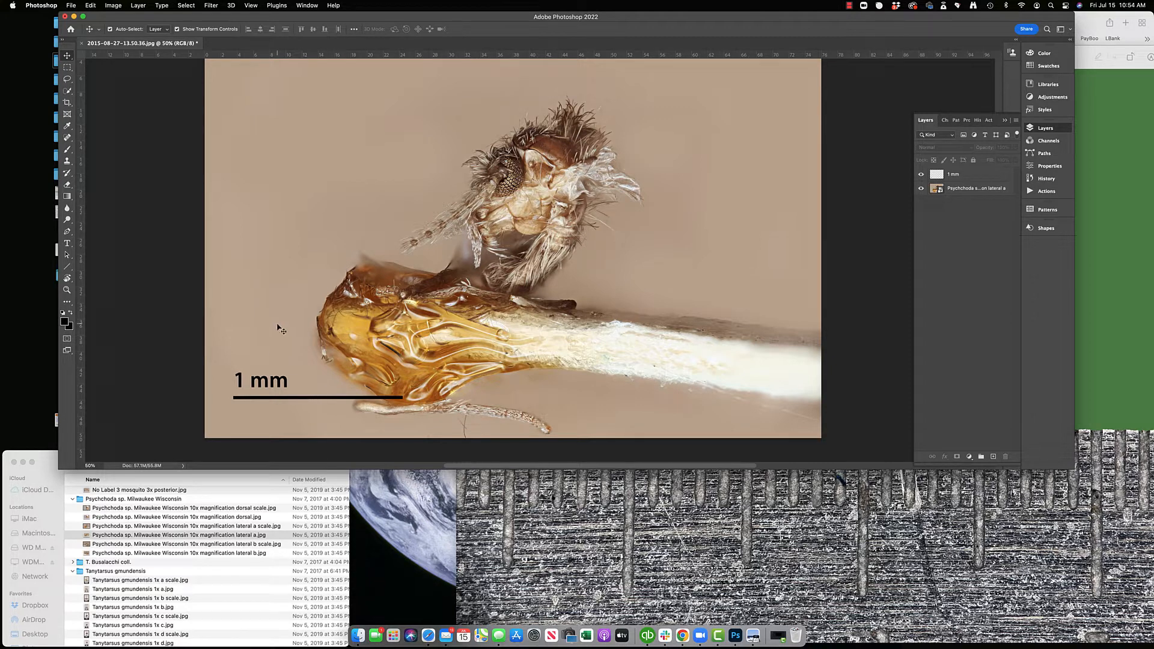
# Step: Set the measurement scale to the BD MKII 10x Mitutoyo preset (1692 pixels = 1.0000 mm)
pyautogui.click(115, 7)
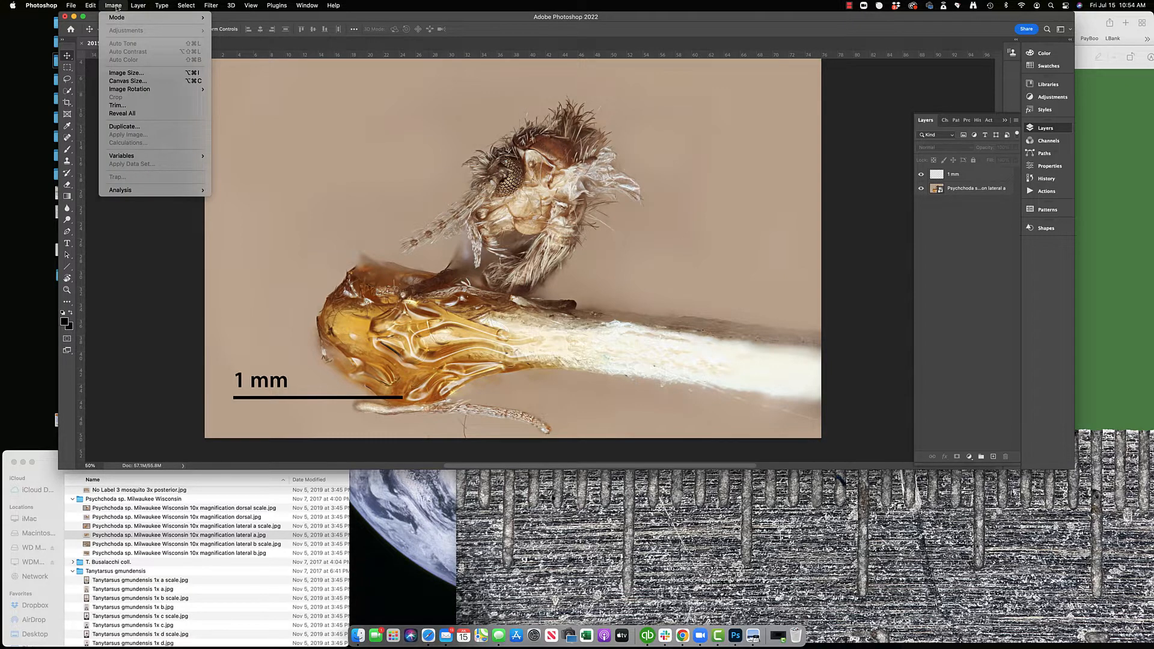
pyautogui.moveTo(142, 191)
pyautogui.moveTo(237, 191)
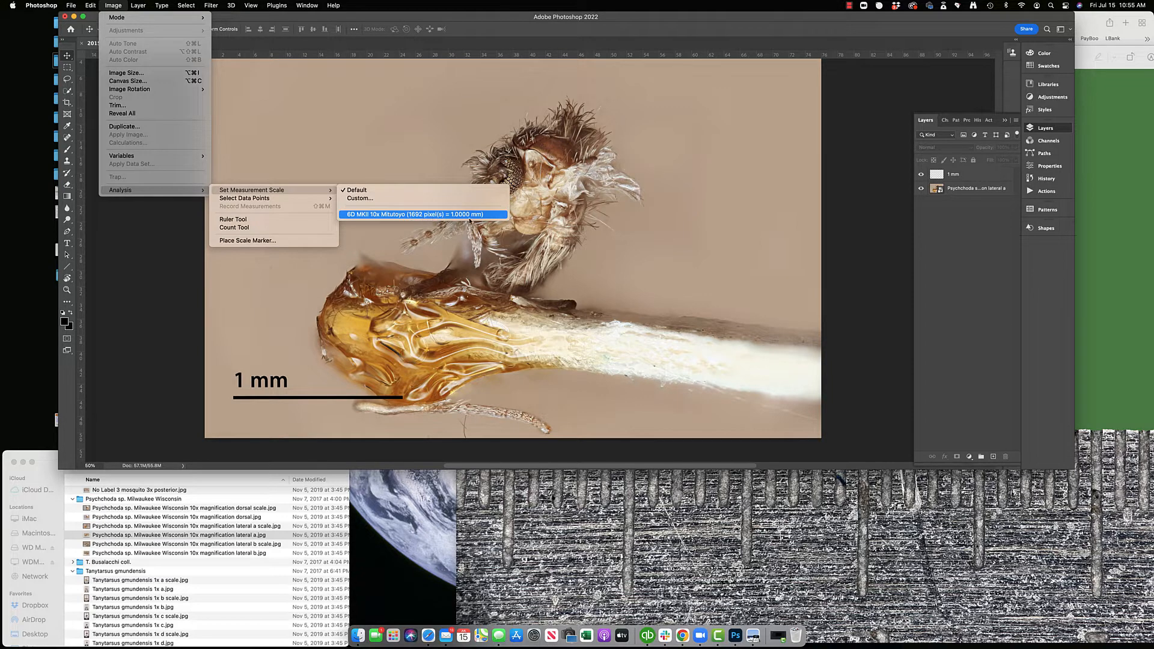
pyautogui.click(436, 220)
pyautogui.scroll(2, 174, 263)
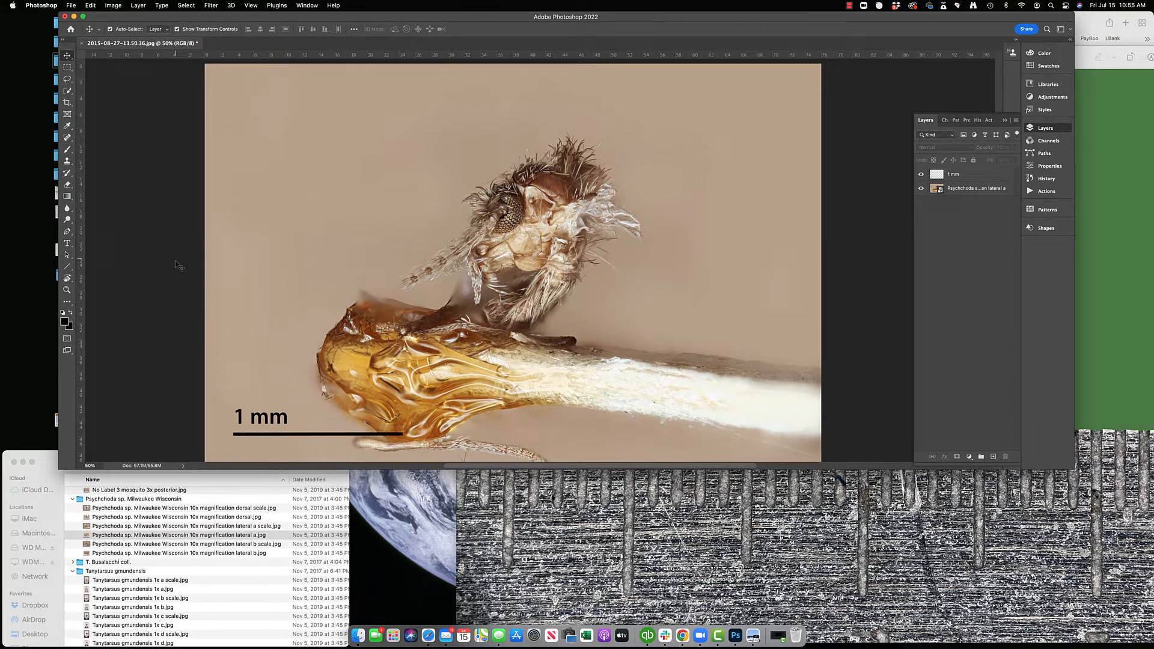
pyautogui.click(67, 197)
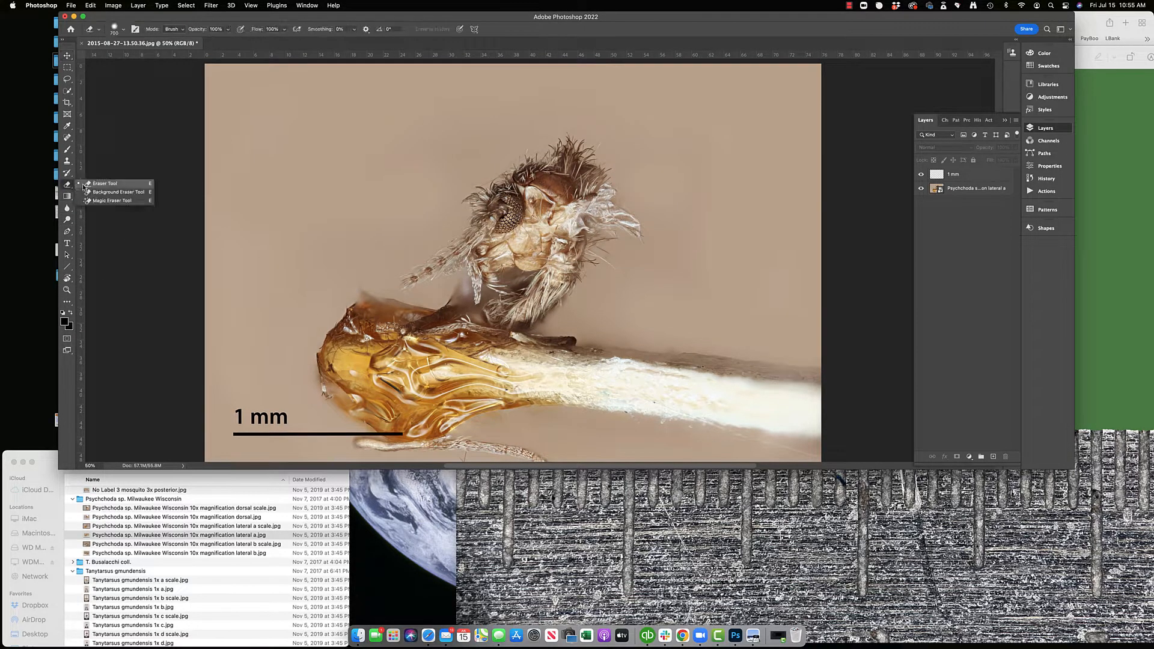
pyautogui.click(75, 199)
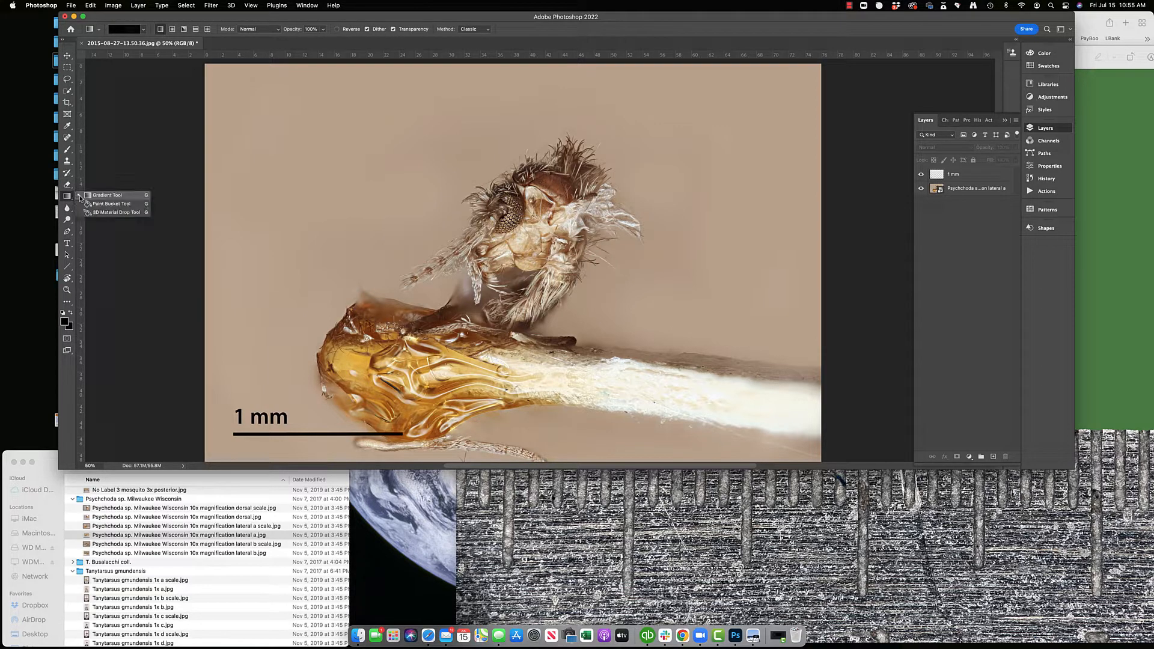
pyautogui.click(67, 243)
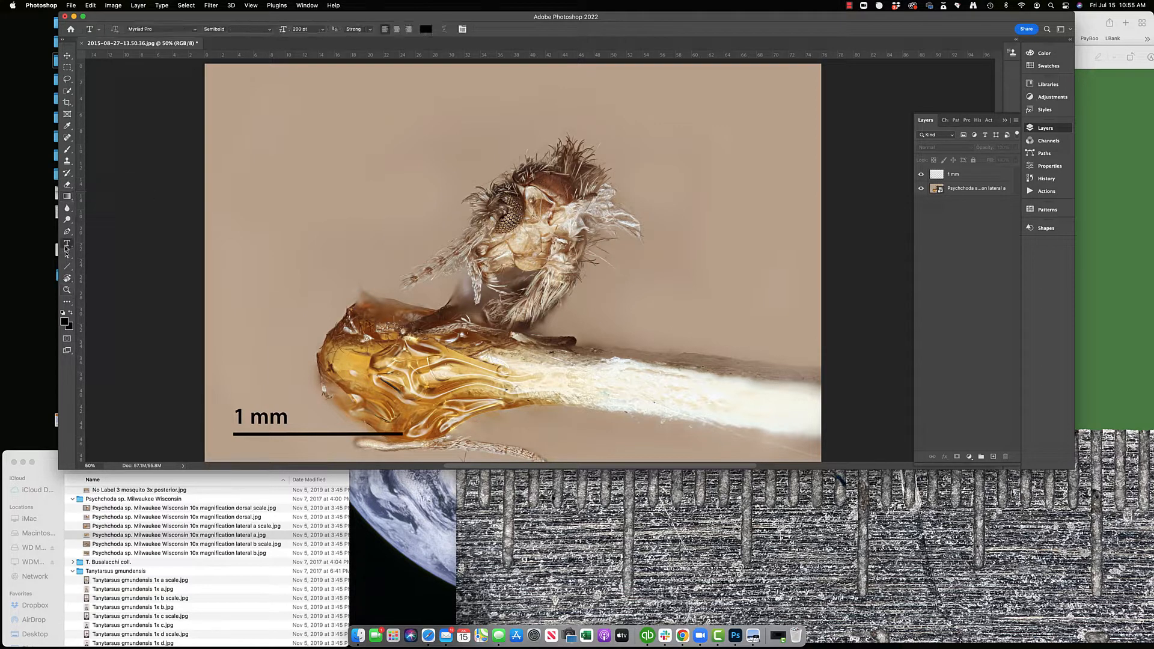
pyautogui.click(68, 232)
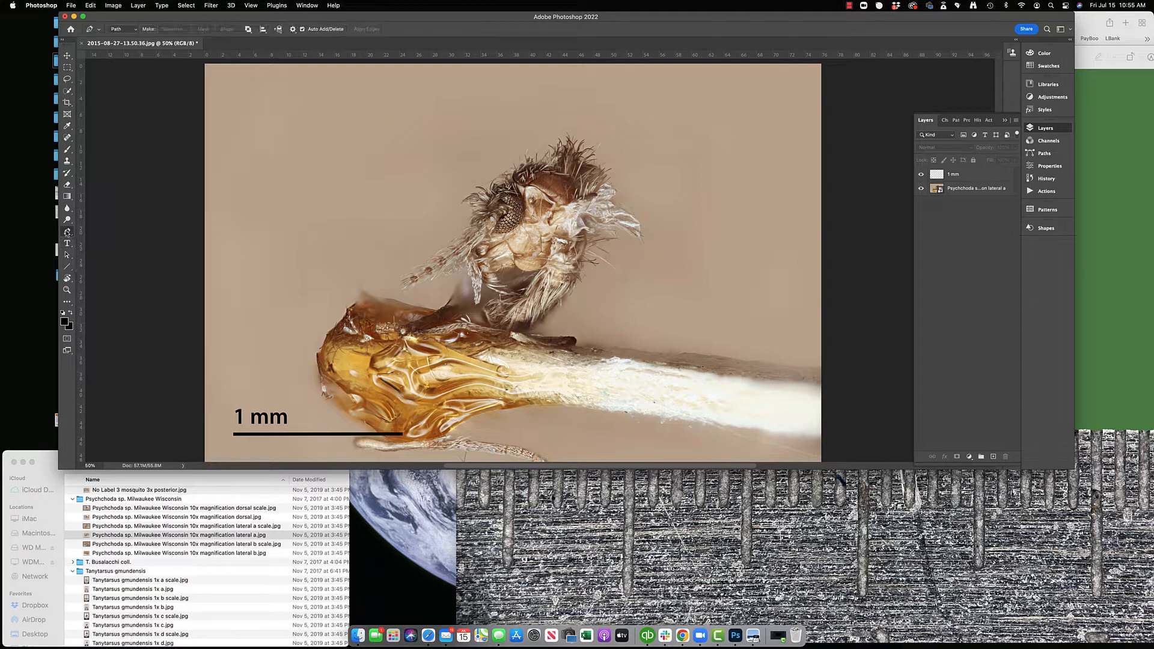
pyautogui.click(67, 256)
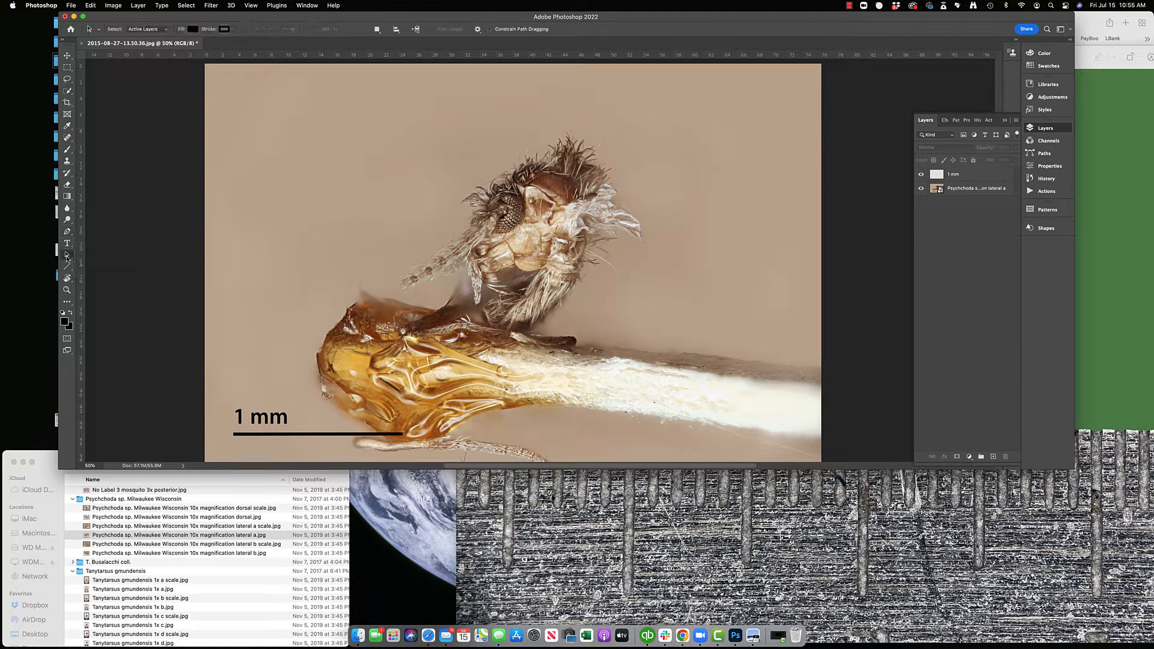
pyautogui.click(67, 267)
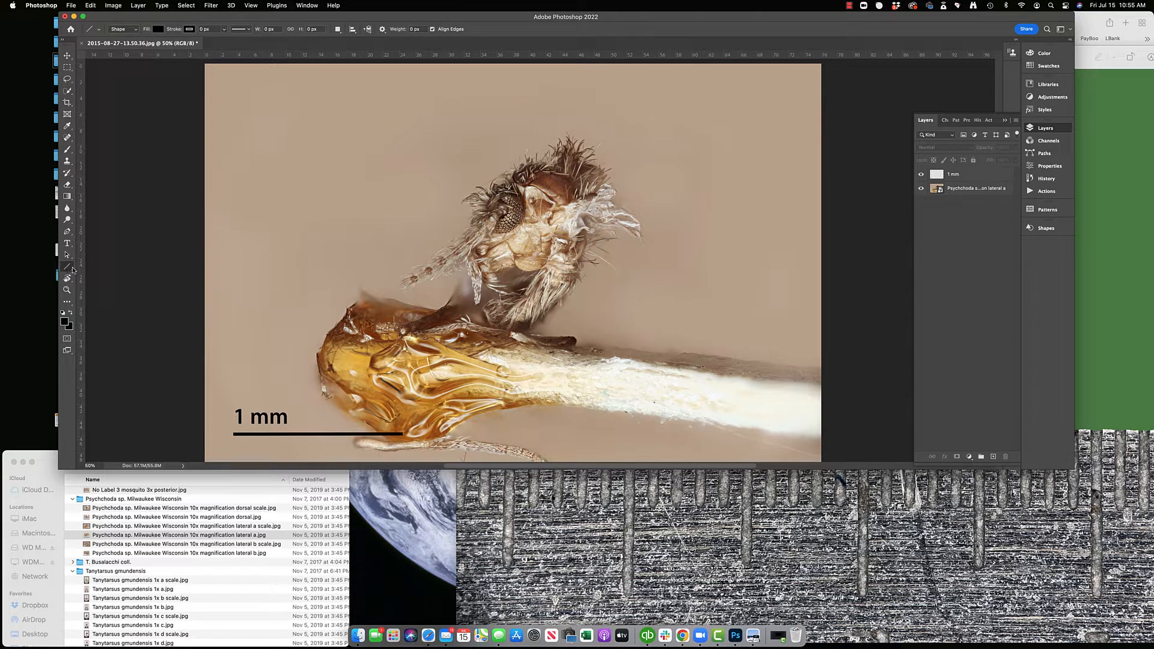
pyautogui.click(68, 278)
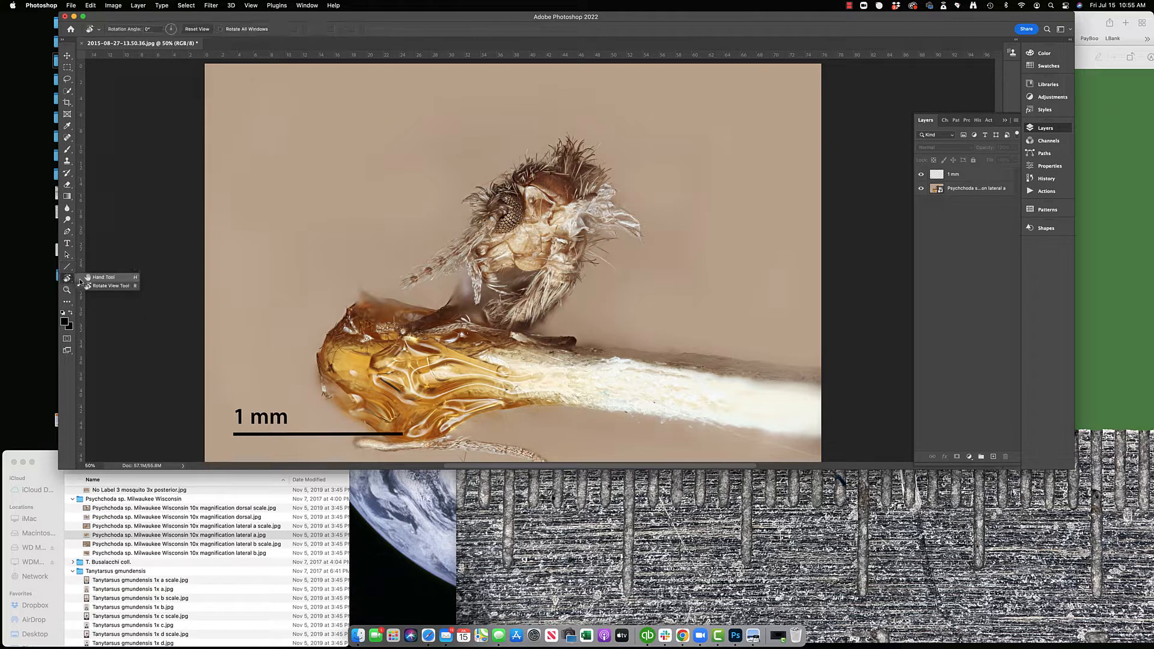
pyautogui.click(67, 290)
pyautogui.doubleClick(67, 290)
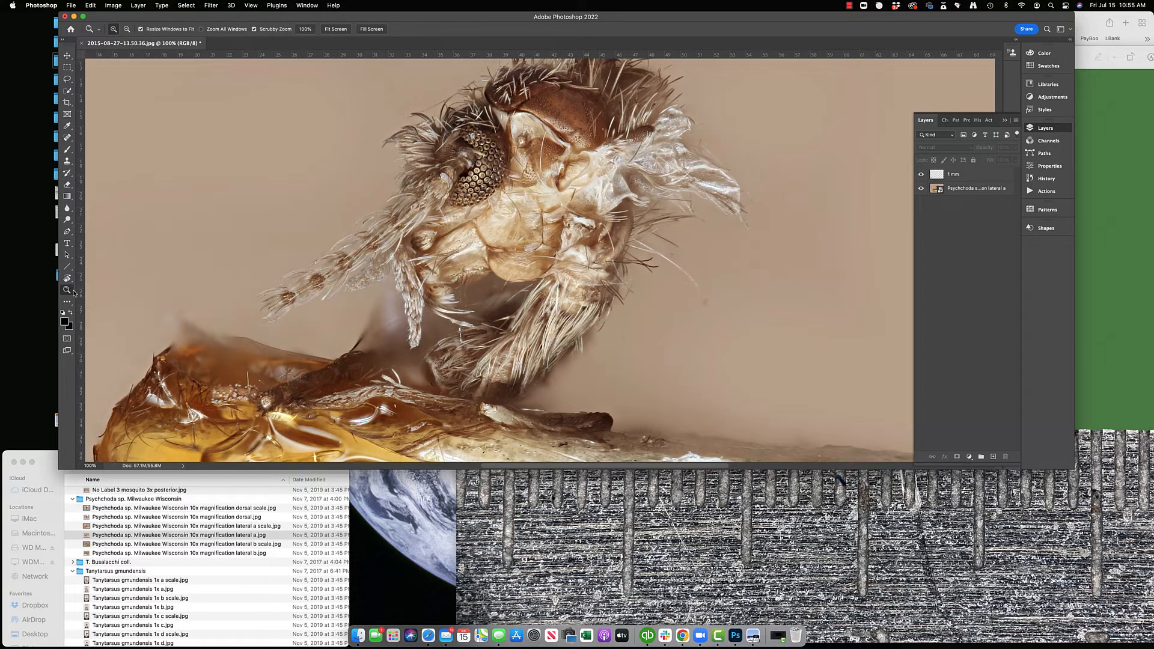
pyautogui.scroll(-5, 136, 291)
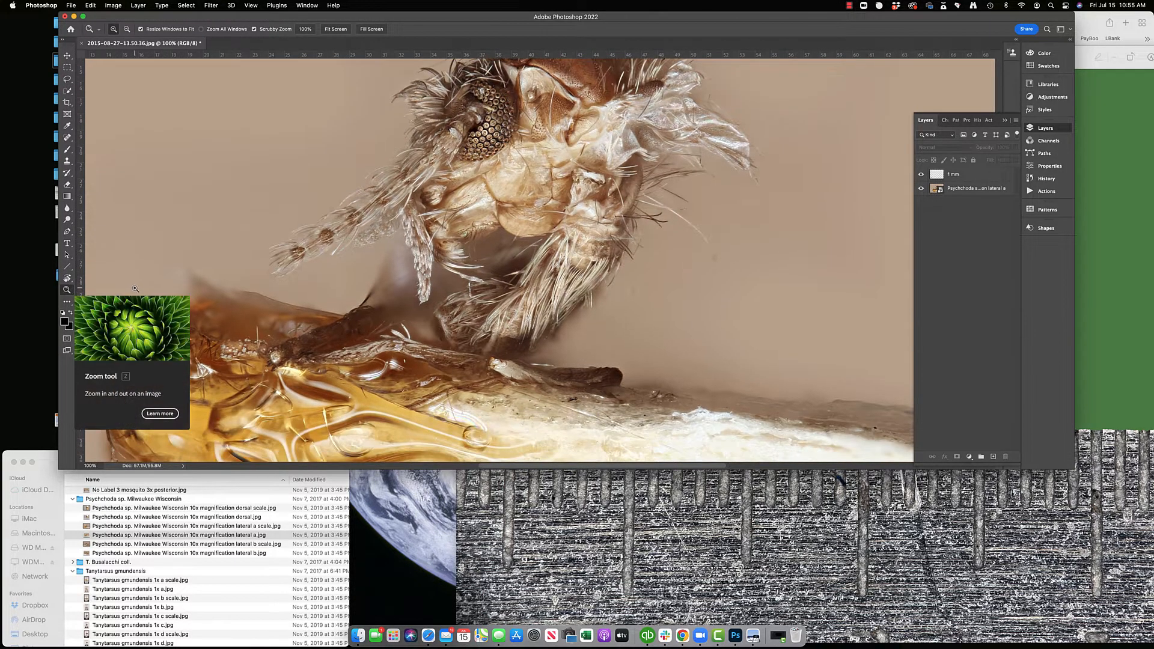
pyautogui.press('super+0')
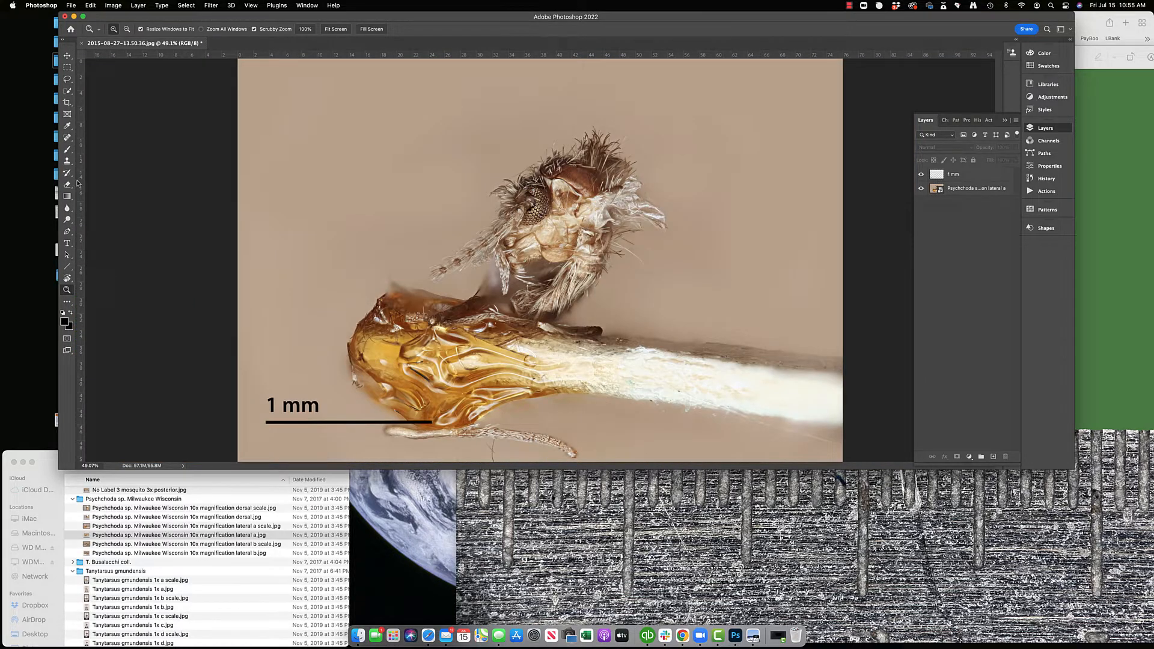
pyautogui.click(68, 149)
pyautogui.click(66, 138)
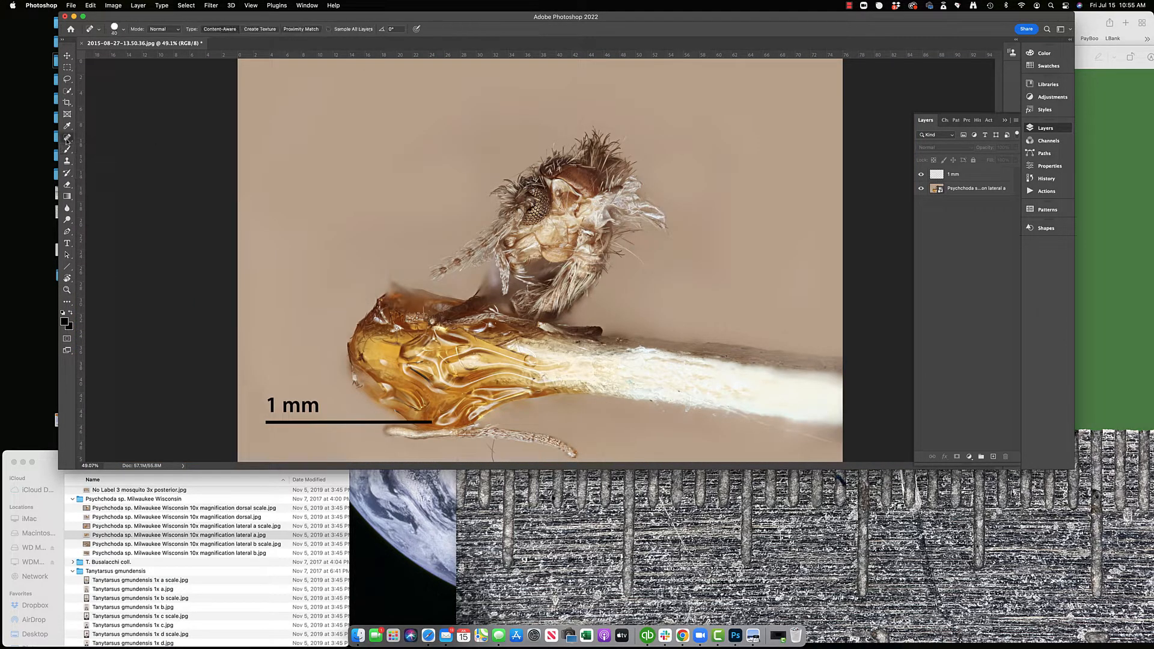
# Step: Measure the 1 mm scale bar from end to end with the Ruler tool and inspect the ruler line's alignment closely
pyautogui.click(67, 126)
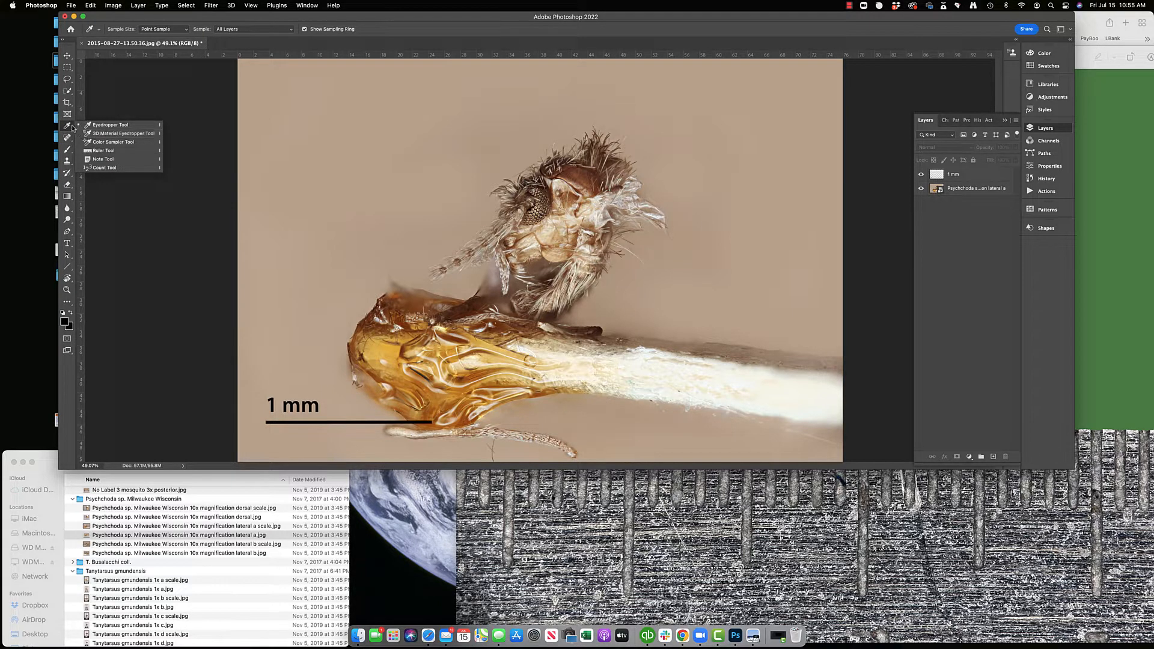
pyautogui.click(98, 151)
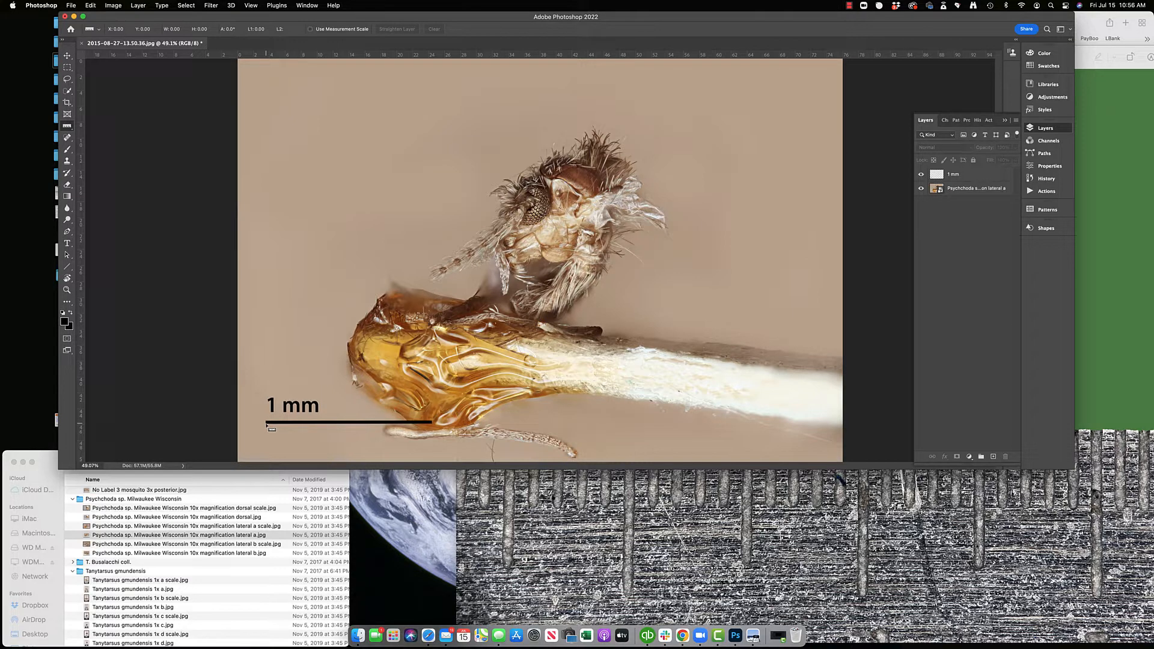
pyautogui.moveTo(267, 424); pyautogui.dragTo(432, 425)
pyautogui.moveTo(432, 426); pyautogui.dragTo(431, 425)
pyautogui.press('super+equal')
pyautogui.press('super+equal')
pyautogui.press('super+equal')
pyautogui.press('super+equal')
pyautogui.press('super+equal')
pyautogui.scroll(-15, 310, 394)
pyautogui.hscroll(-15, 310, 394)
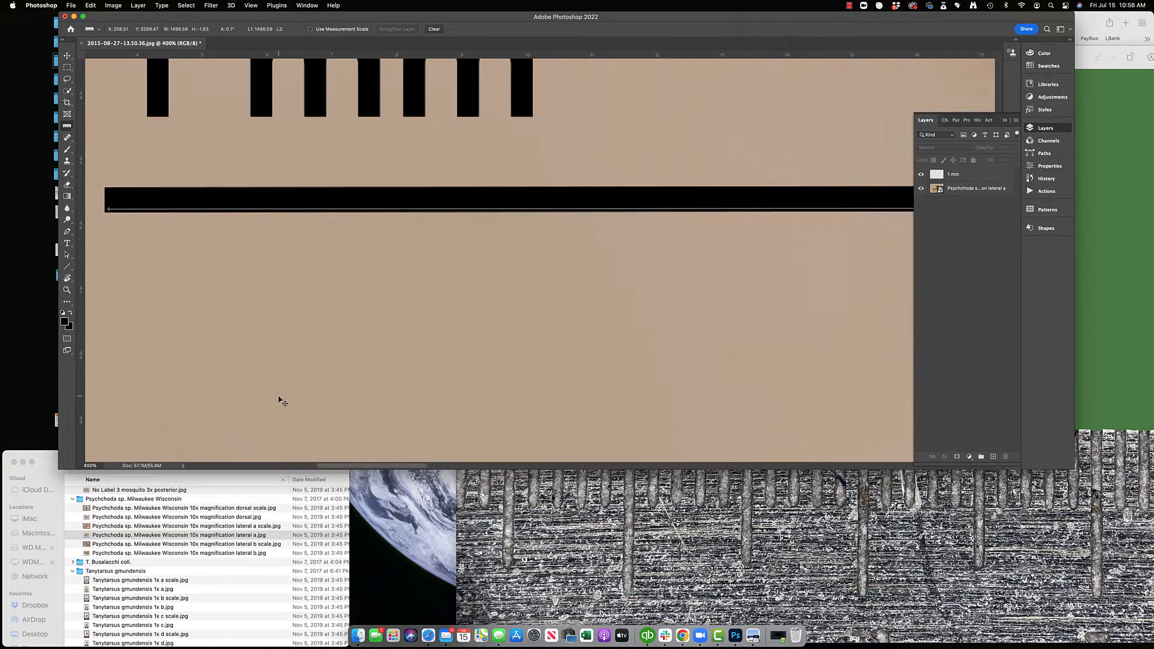
# Step: Remeasure the full length of the 1 mm scale bar with the Ruler tool
pyautogui.press('super+minus')
pyautogui.press('super+minus')
pyautogui.press('super+minus')
pyautogui.hscroll(3, 279, 397)
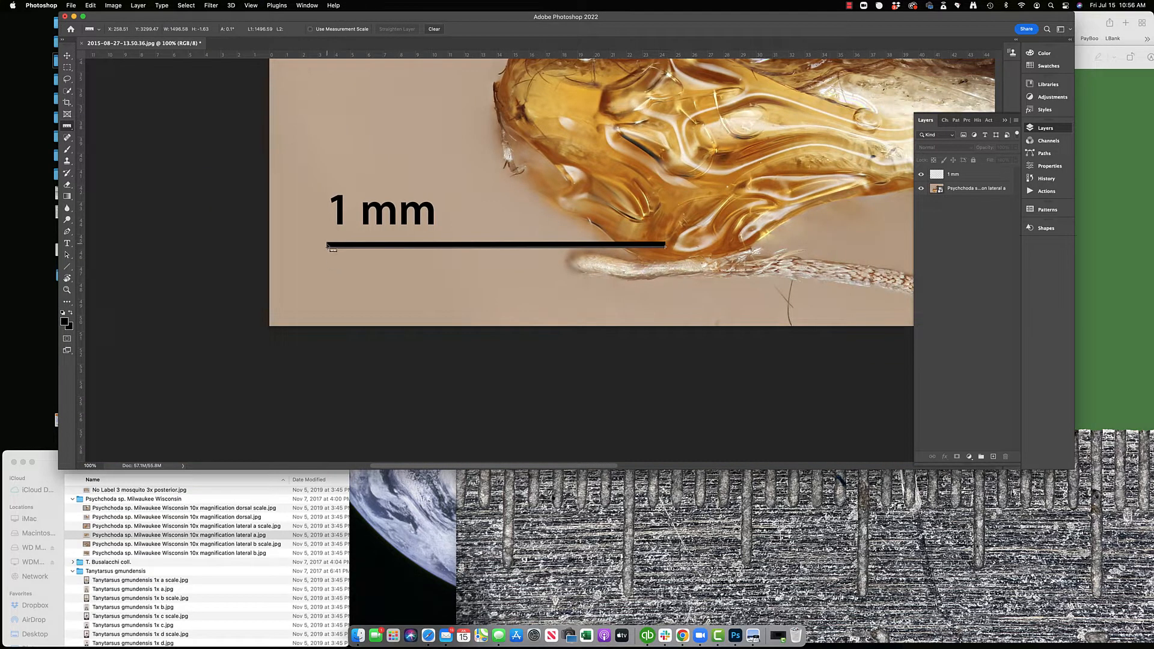
pyautogui.moveTo(326, 246); pyautogui.dragTo(664, 246)
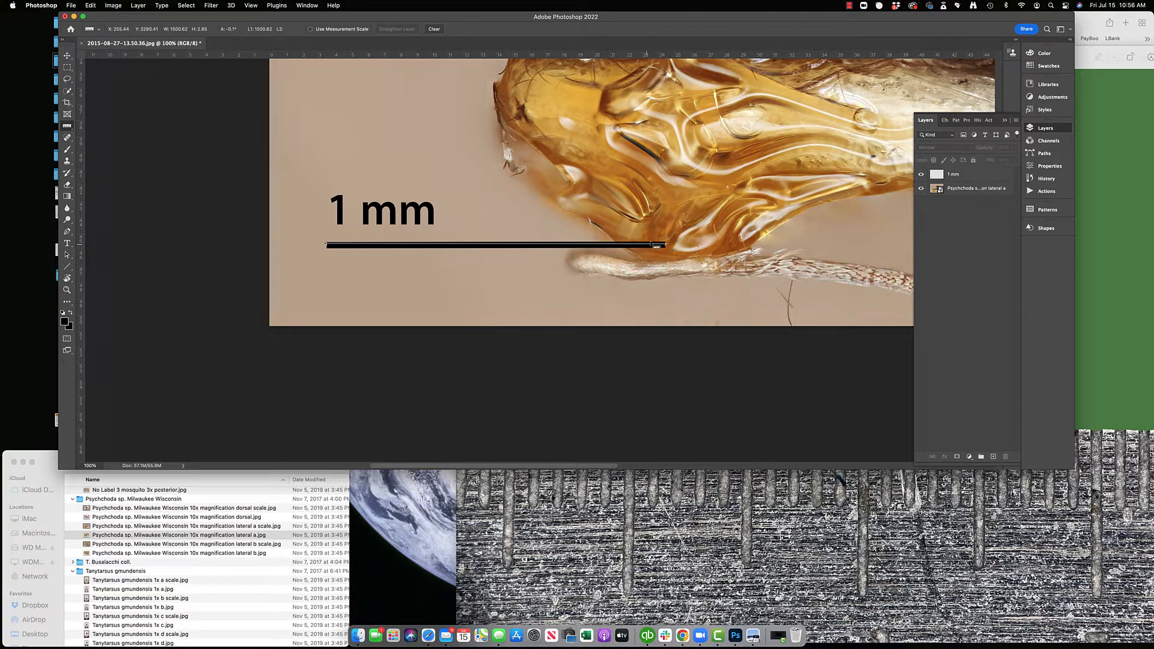
pyautogui.scroll(-5, 437, 311)
pyautogui.press('super+0')
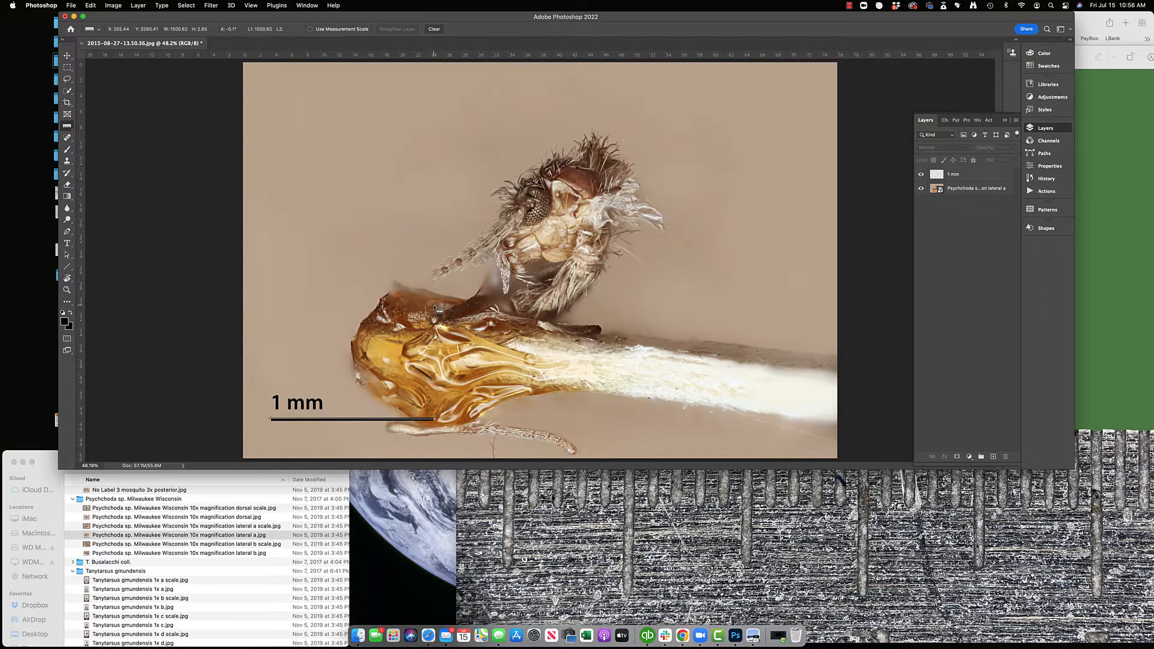
# Step: Open the custom measurement scale settings, review the values of the 6D MKII 10x Mitutoyo preset, and return to Custom
pyautogui.click(114, 5)
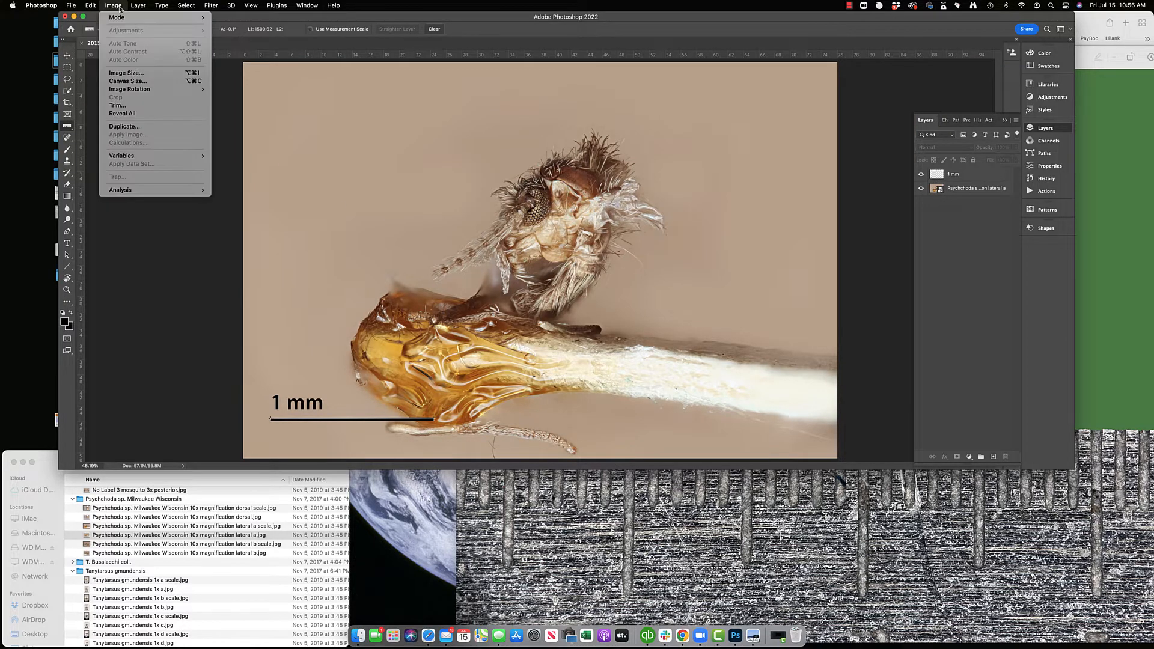
pyautogui.moveTo(169, 190)
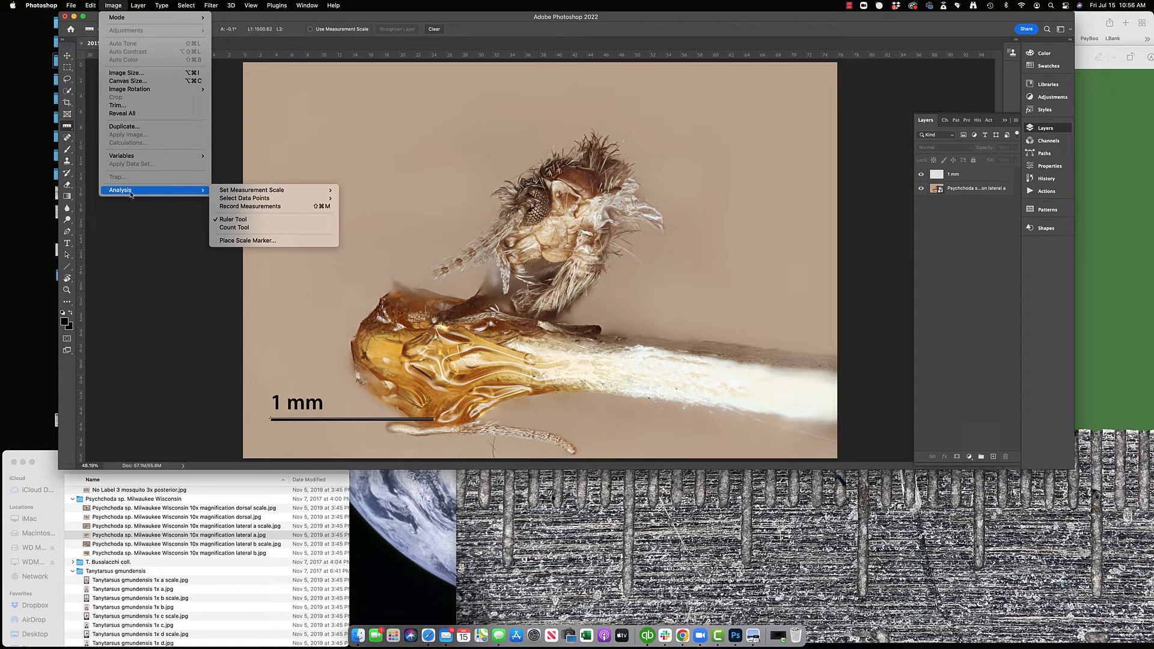
pyautogui.moveTo(240, 191)
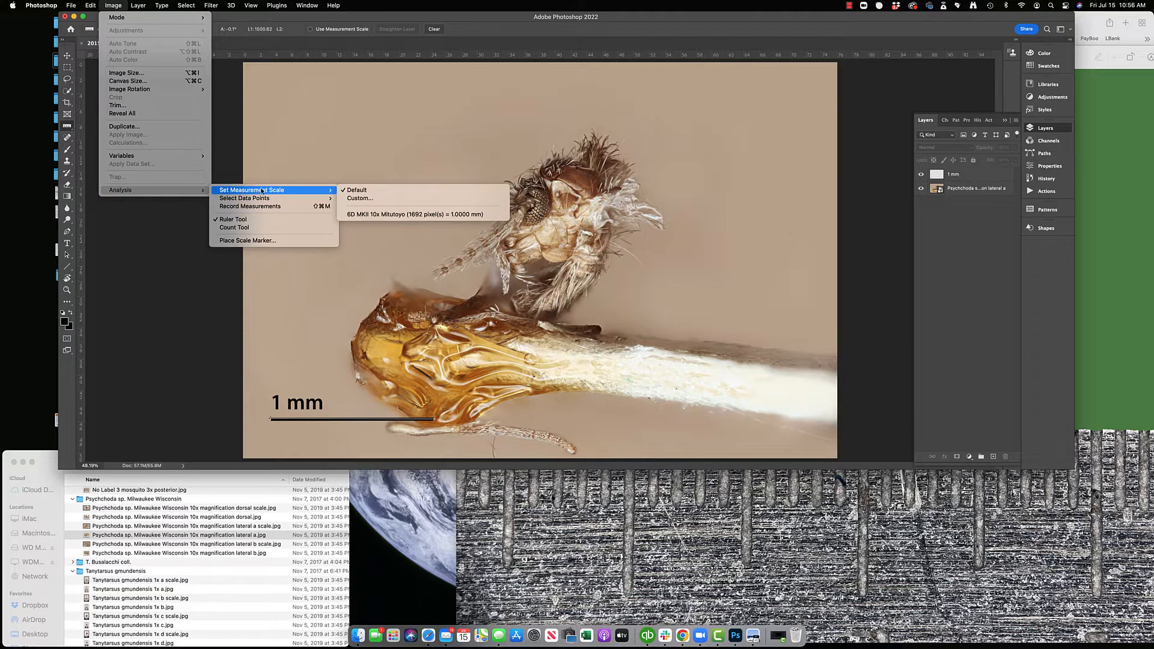
pyautogui.click(356, 199)
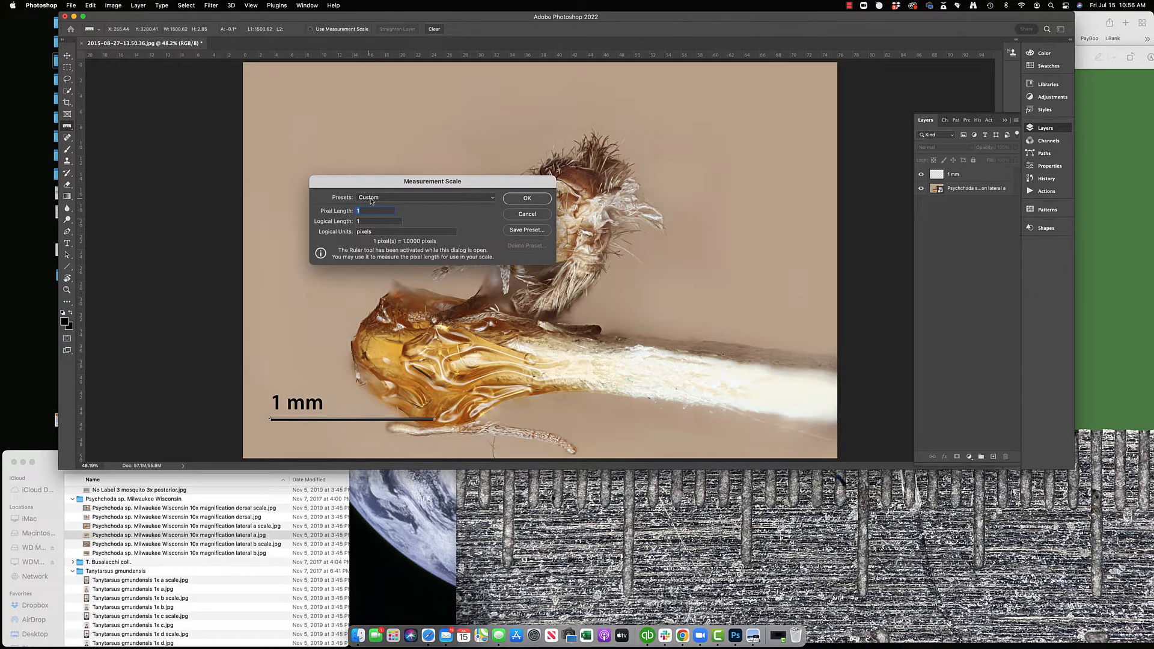
pyautogui.click(371, 199)
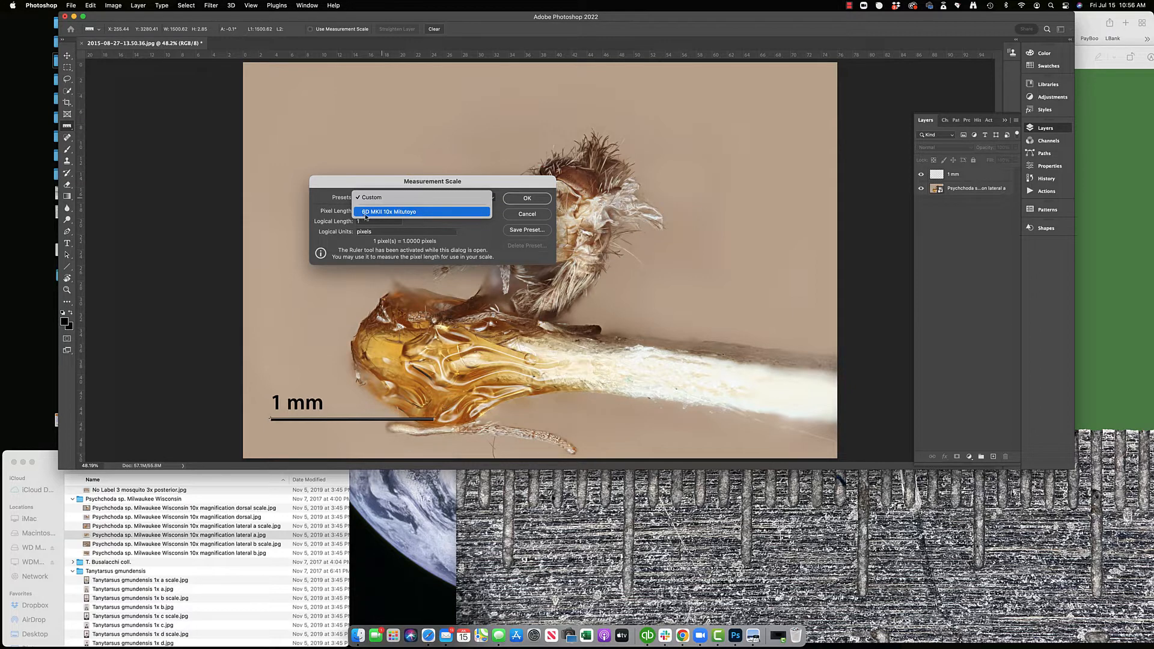
pyautogui.click(400, 214)
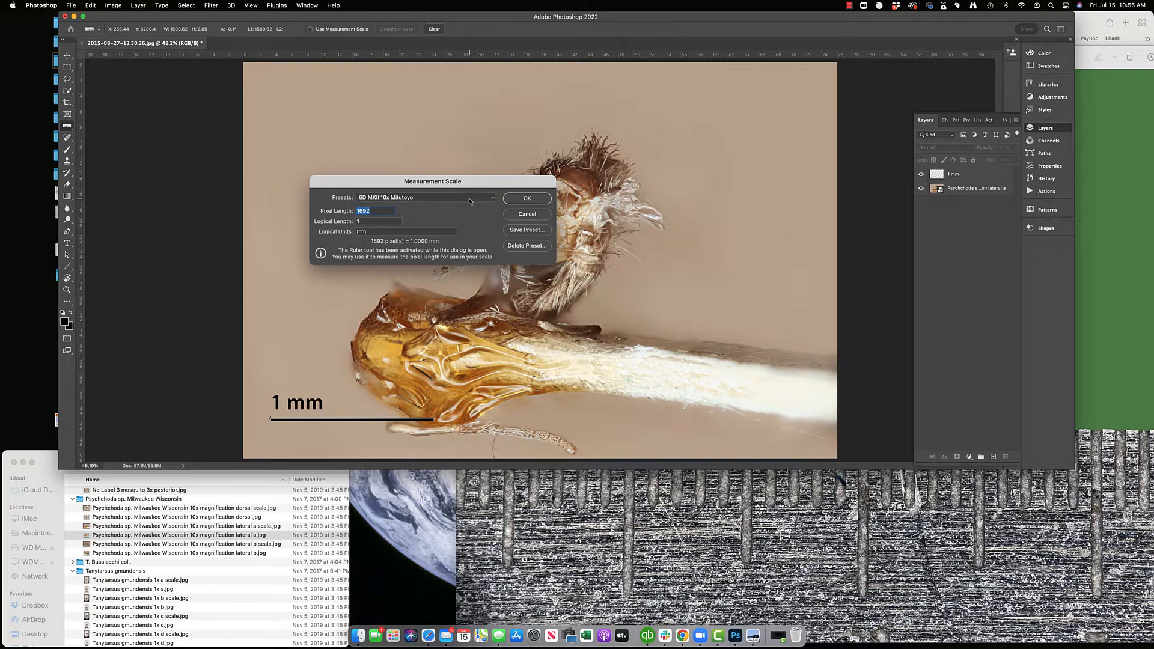
pyautogui.click(470, 201)
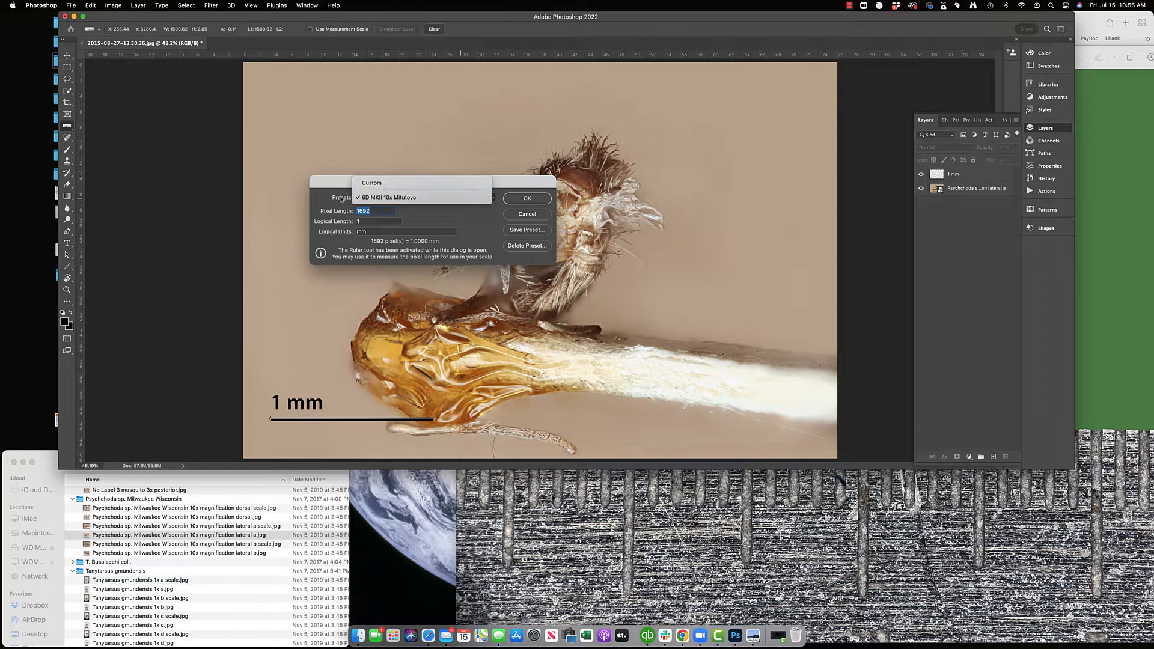
pyautogui.click(448, 220)
pyautogui.click(397, 197)
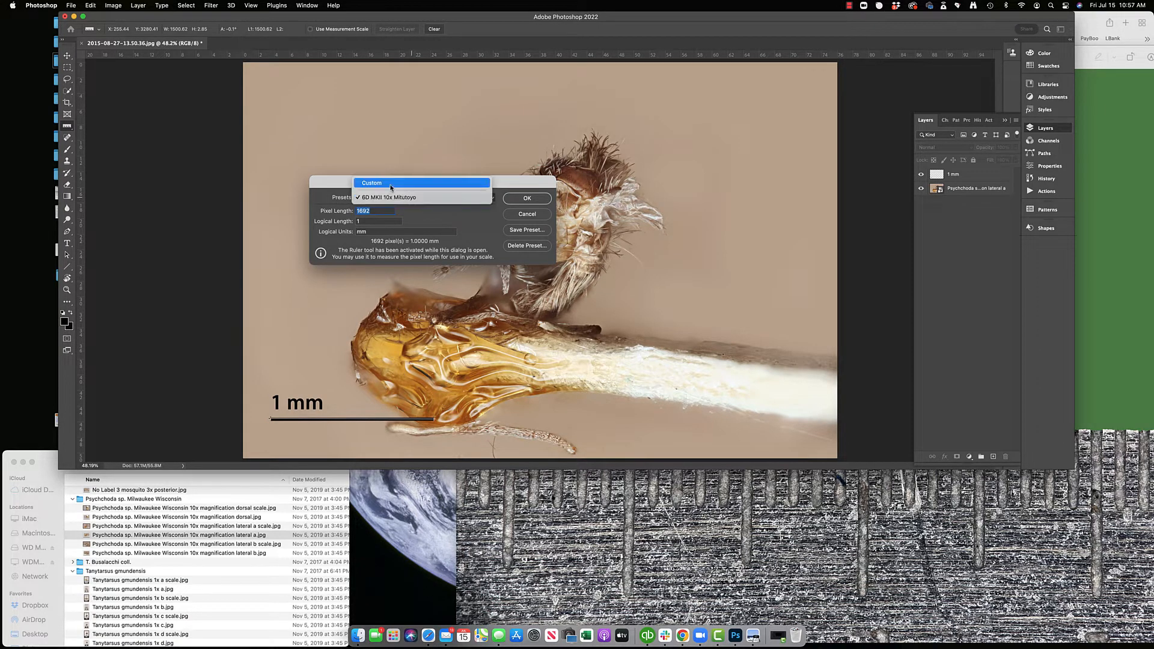
pyautogui.click(393, 185)
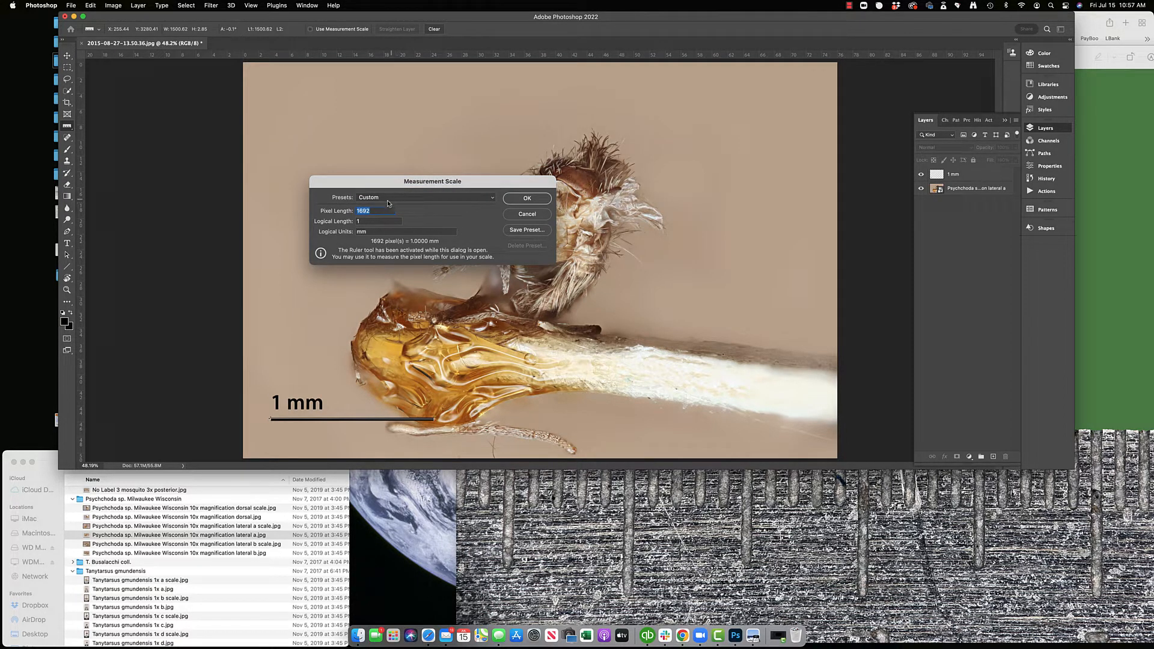
# Step: Set the pixel length of the custom measurement scale to 1500
pyautogui.click(381, 212)
pyautogui.press('super+a')
pyautogui.write('1500')
# Step: Try a logical length of 100 with microns as the logical units
pyautogui.doubleClick(363, 222)
pyautogui.doubleClick(363, 231)
pyautogui.doubleClick(373, 221)
pyautogui.write('00')
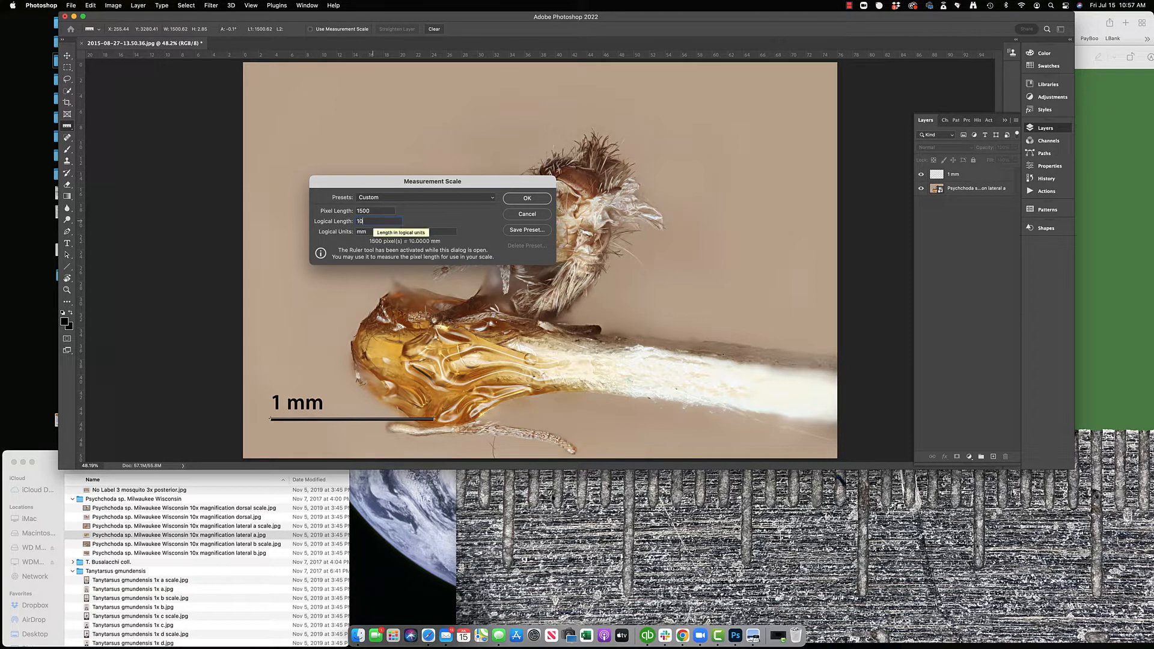
pyautogui.doubleClick(366, 231)
pyautogui.press('BackSpace')
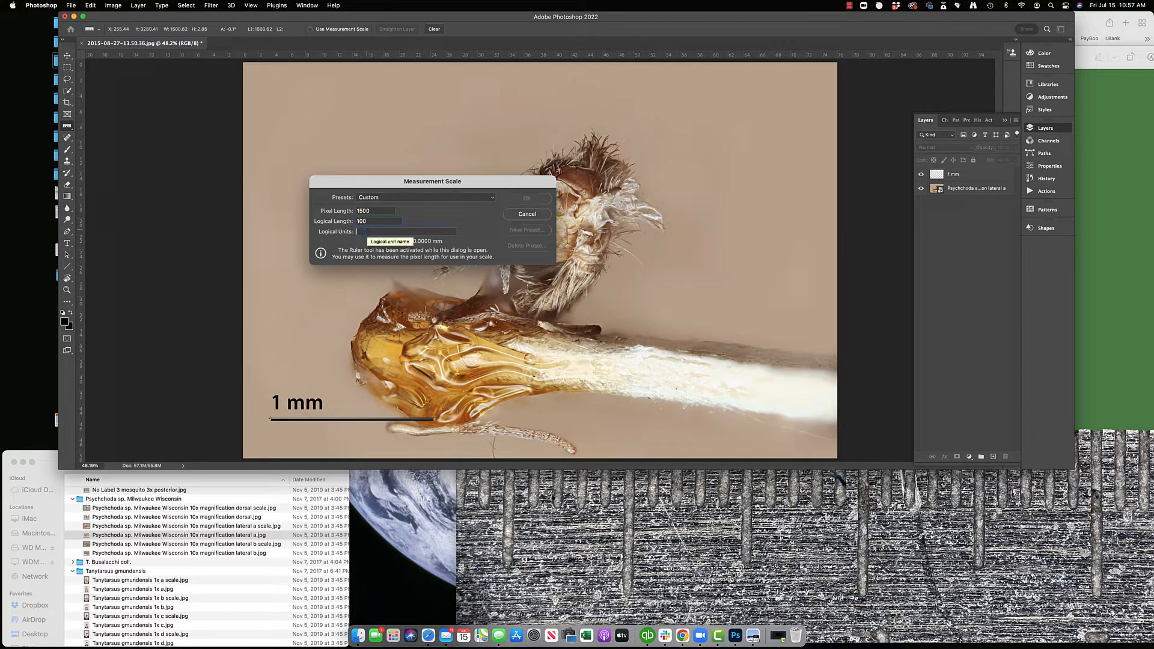
pyautogui.write('microns')
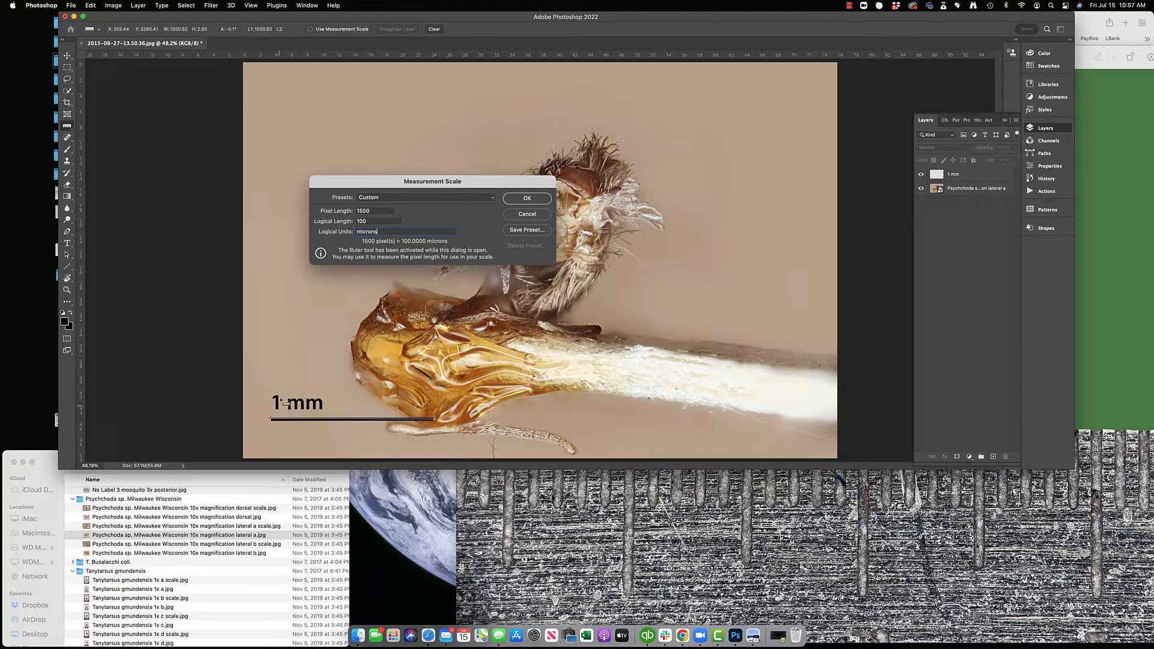
# Step: Set the logical length to 1 and the logical units to mm
pyautogui.doubleClick(375, 221)
pyautogui.write('1')
pyautogui.press('Tab')
pyautogui.write('mm')
# Step: Save the measurement scale as a preset named "New 10x Objective 6D MK II" and apply it
pyautogui.click(519, 231)
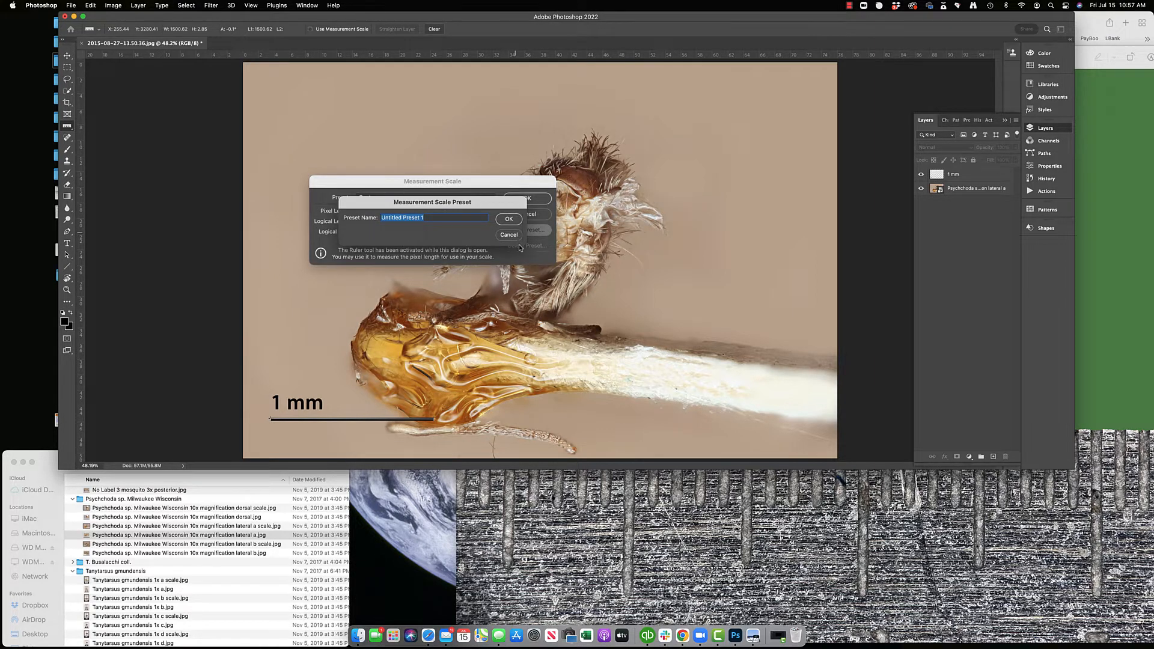
pyautogui.write('New 10x Objective Mp')
pyautogui.press('BackSpace')
pyautogui.write('6D MK II')
pyautogui.click(509, 219)
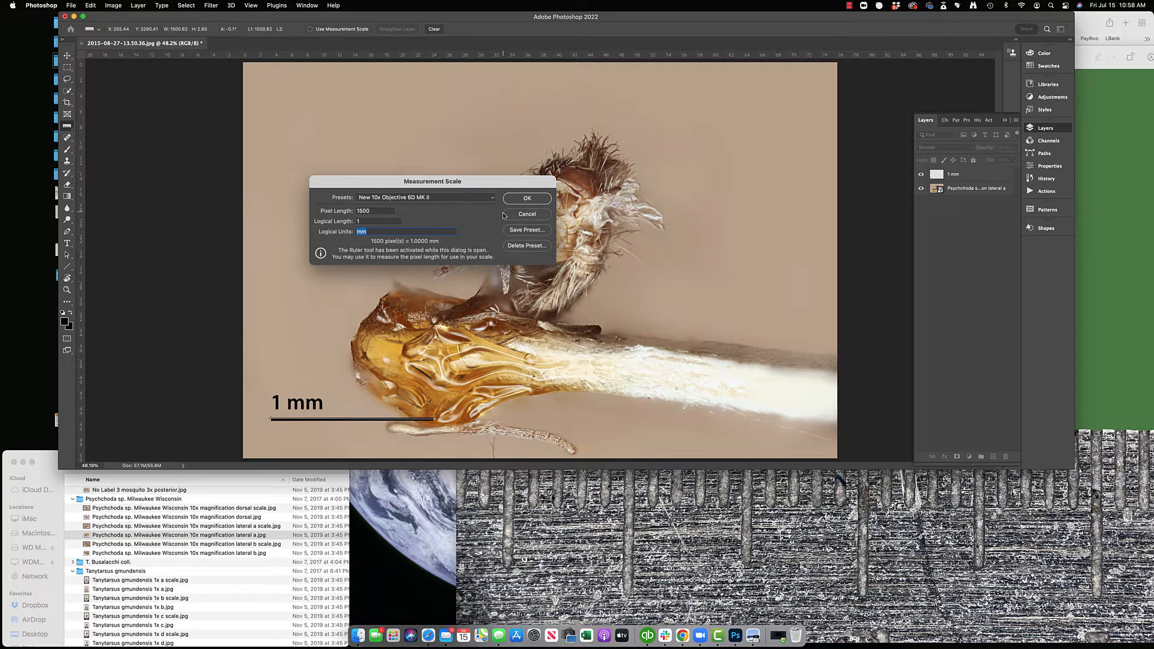
pyautogui.click(524, 203)
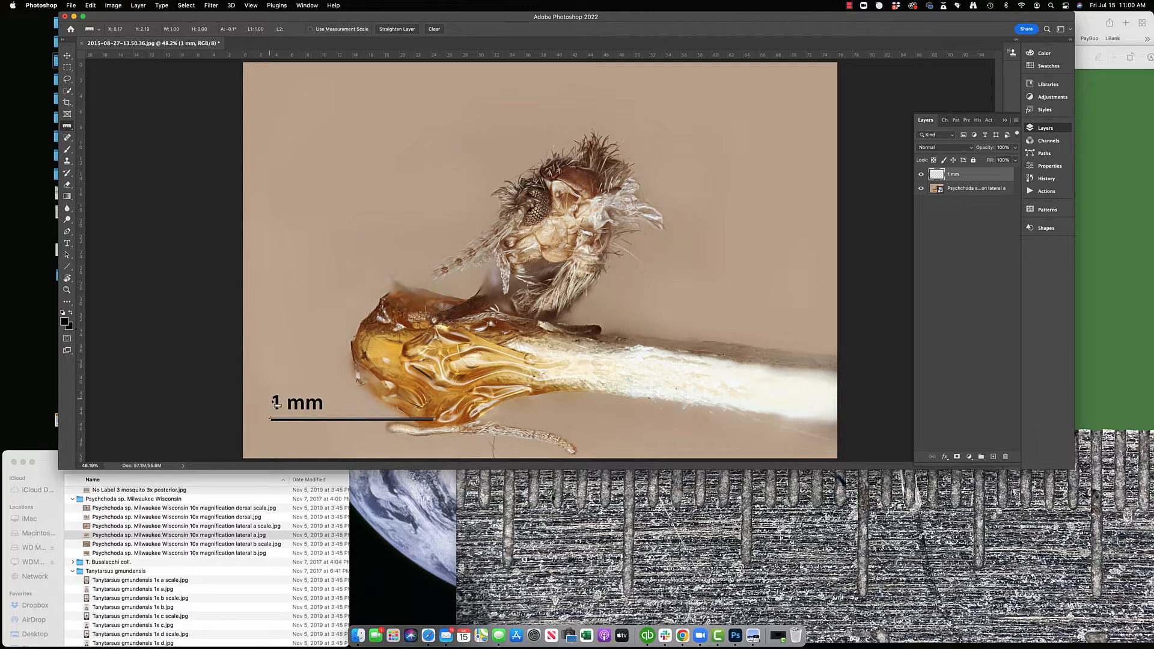
# Step: Choose the saved "New 10x Objective 6D MK II" preset as the document's measurement scale
pyautogui.click(114, 6)
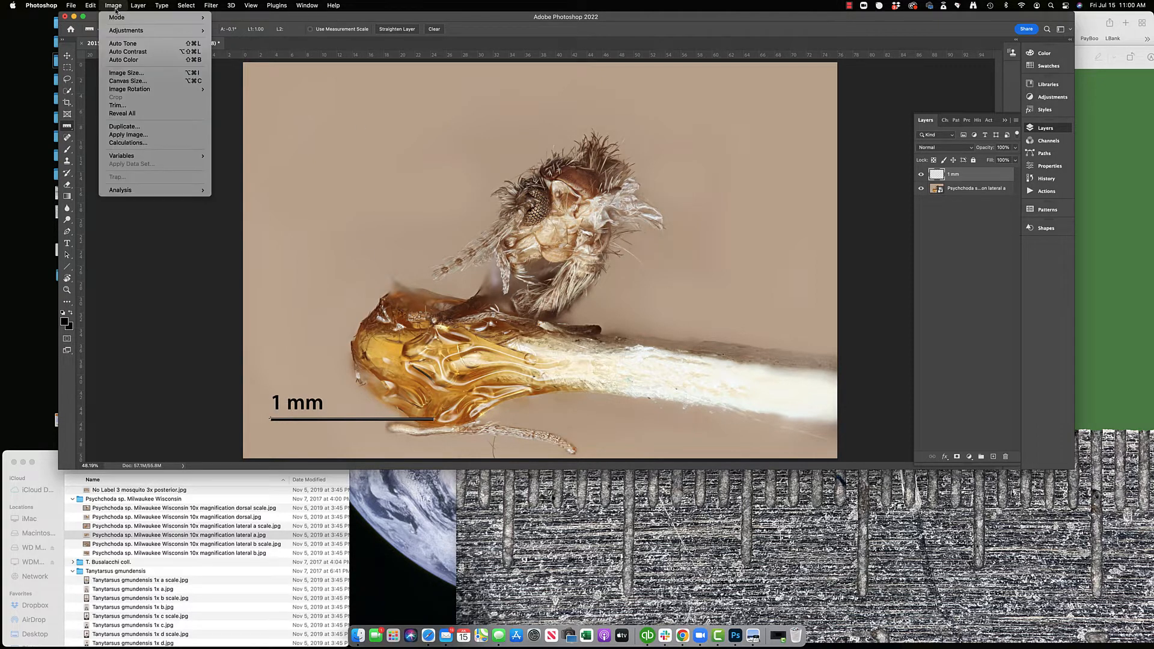
pyautogui.moveTo(120, 190)
pyautogui.moveTo(251, 193)
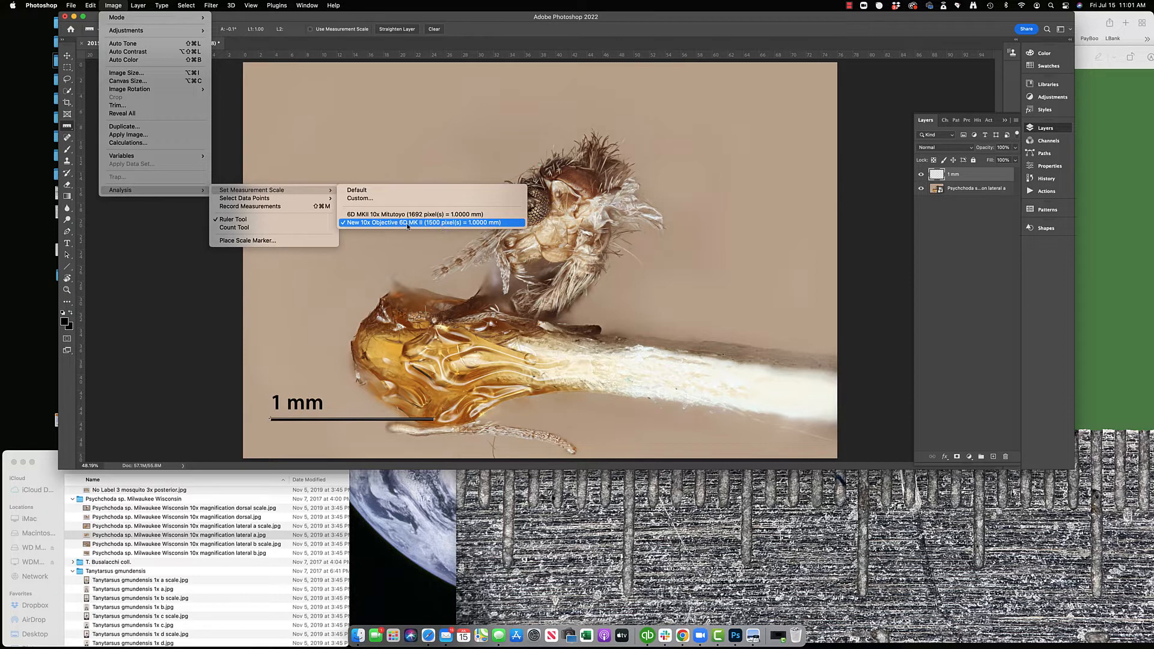
pyautogui.click(366, 225)
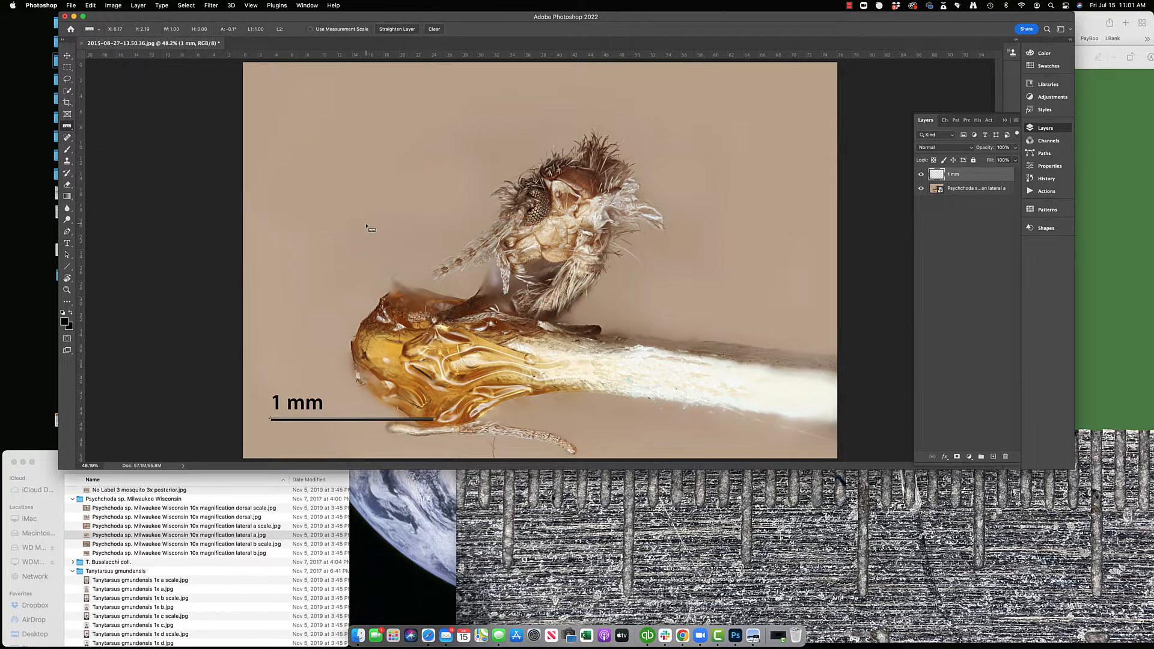
# Step: Place a black measurement scale marker of length 1 (x 1 mm) in Times New Roman, with its text on top
pyautogui.click(114, 5)
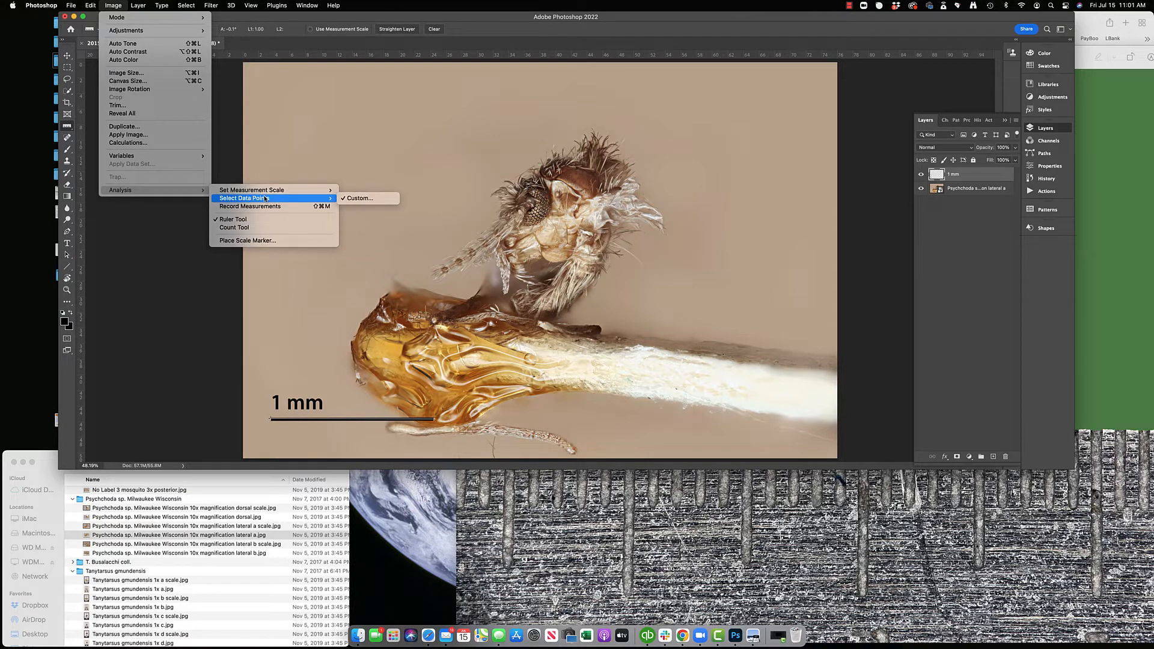
pyautogui.click(243, 241)
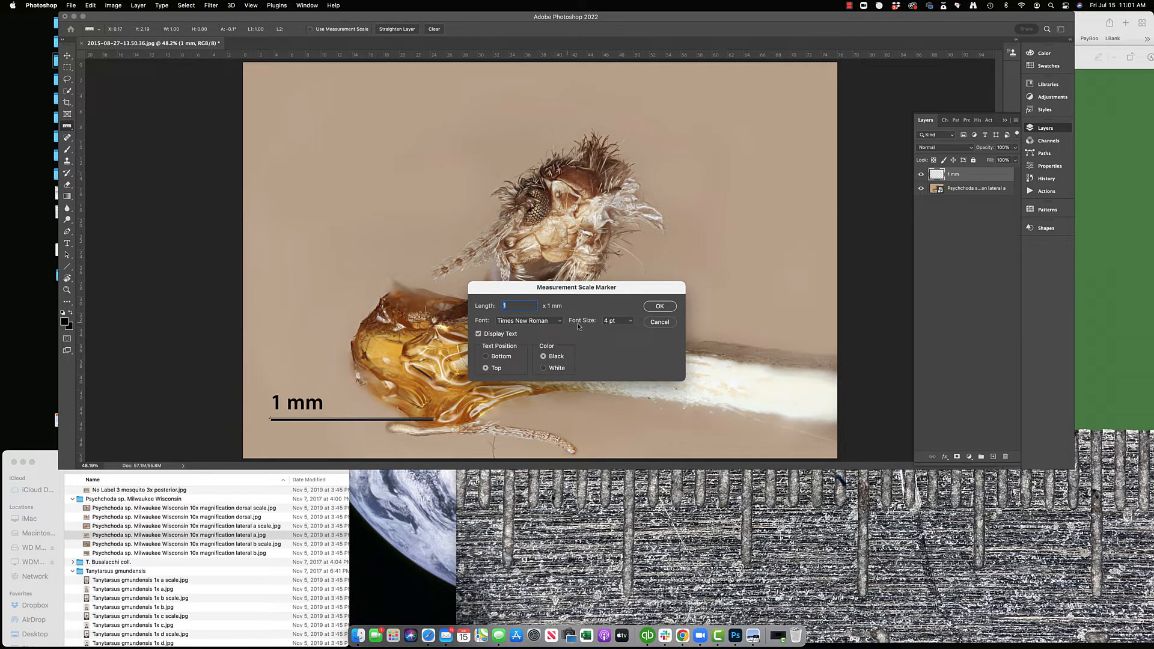
pyautogui.click(619, 326)
pyautogui.click(624, 427)
pyautogui.doubleClick(516, 306)
pyautogui.write('1')
pyautogui.click(659, 306)
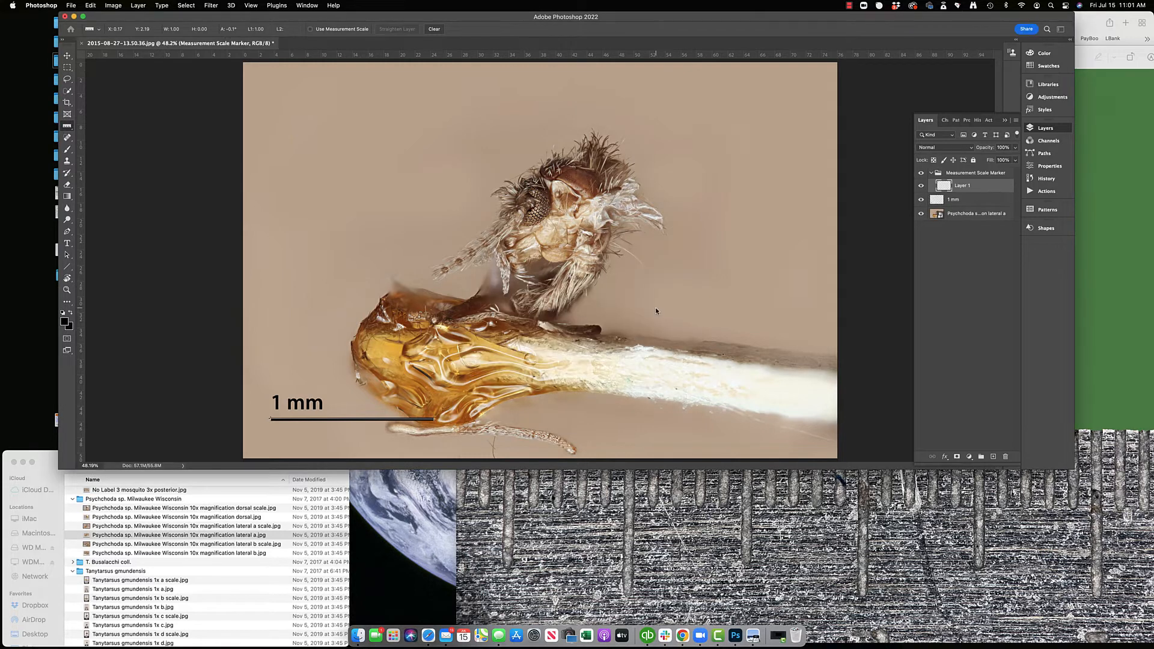
# Step: Try to move the new scale marker's text label with the Move tool
pyautogui.click(66, 55)
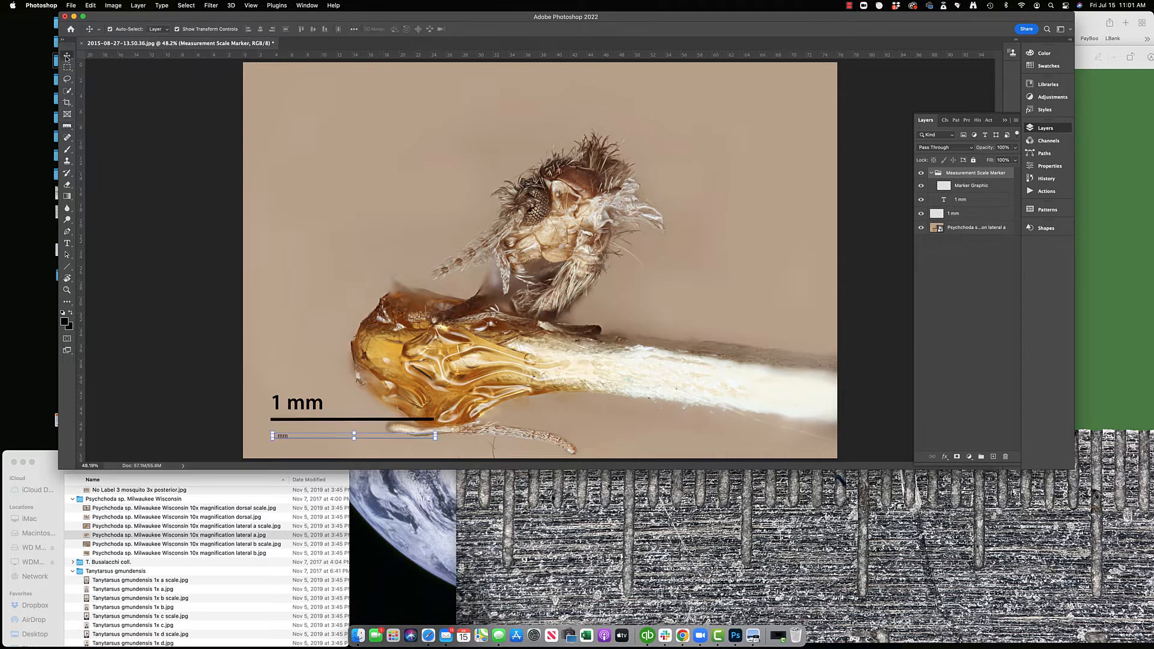
pyautogui.click(280, 440)
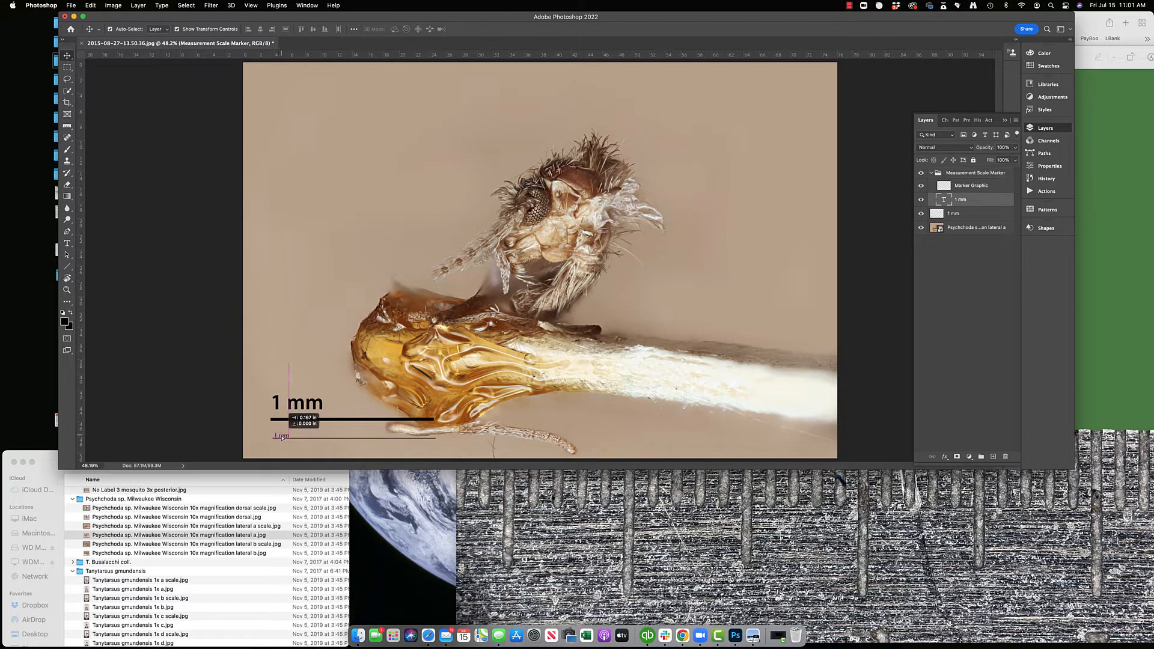
pyautogui.moveTo(318, 445); pyautogui.dragTo(279, 432)
pyautogui.press('super+z')
pyautogui.press('super+z')
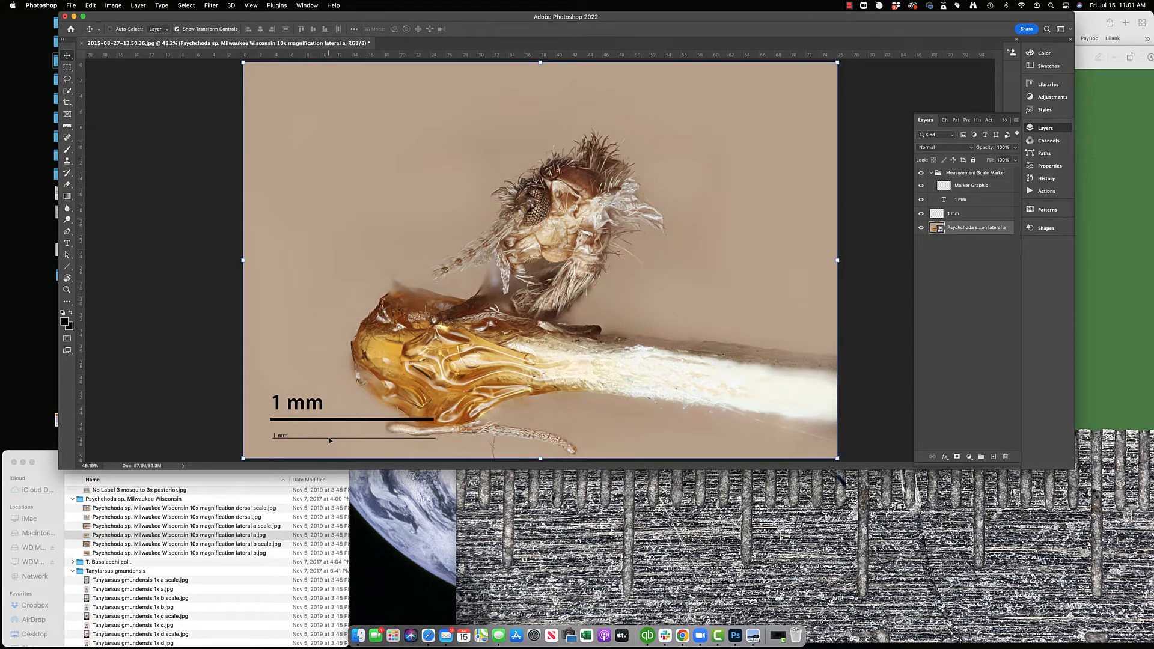
# Step: Select the whole Measurement Scale Marker group and move its bar and label to the empty background near the photo's upper-left corner
pyautogui.click(947, 201)
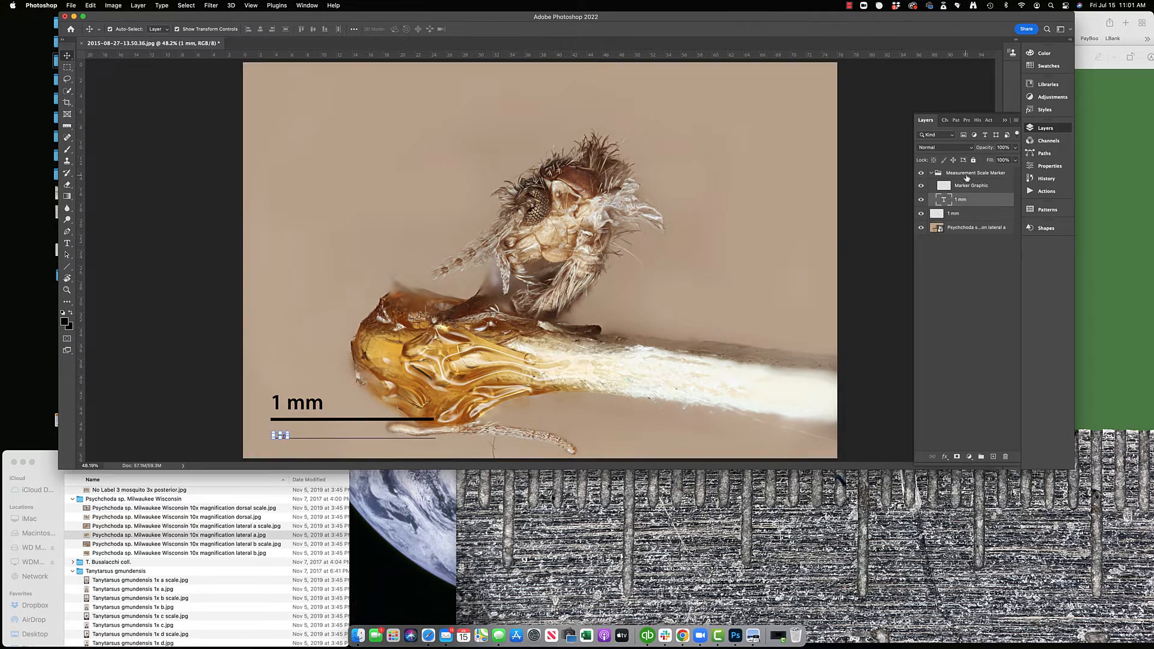
pyautogui.click(967, 175)
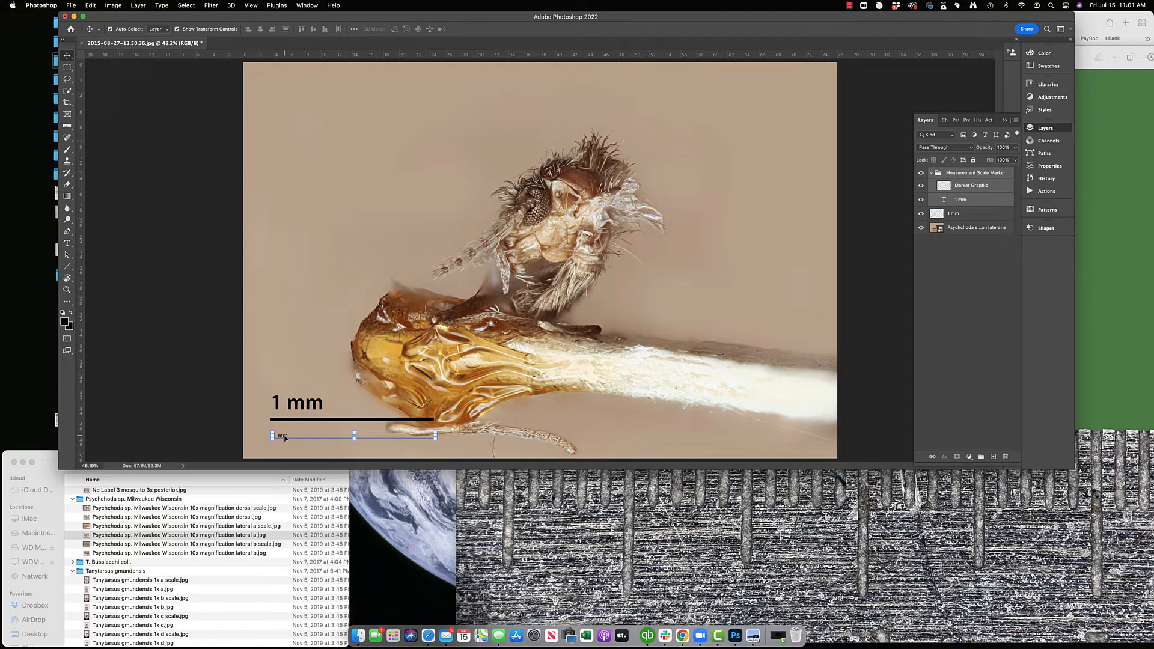
pyautogui.moveTo(260, 439)
pyautogui.mouseDown()
pyautogui.moveTo(285, 432)
pyautogui.moveTo(285, 382)
pyautogui.moveTo(286, 420)
pyautogui.moveTo(291, 397)
pyautogui.moveTo(302, 87)
pyautogui.mouseUp()
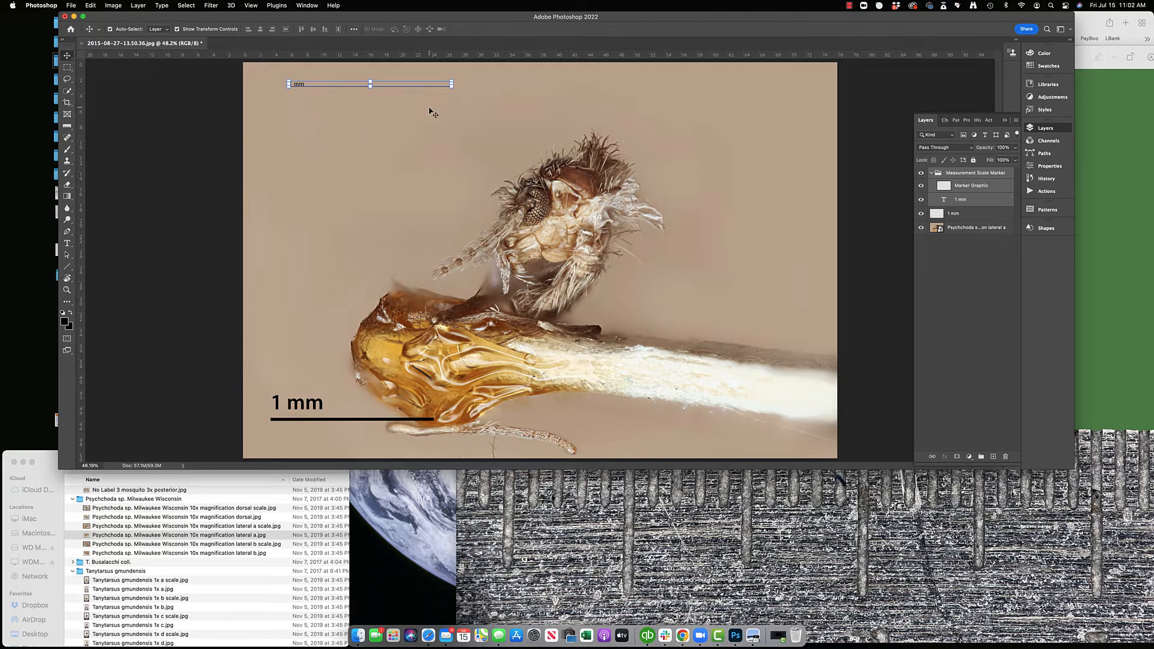
pyautogui.click(117, 6)
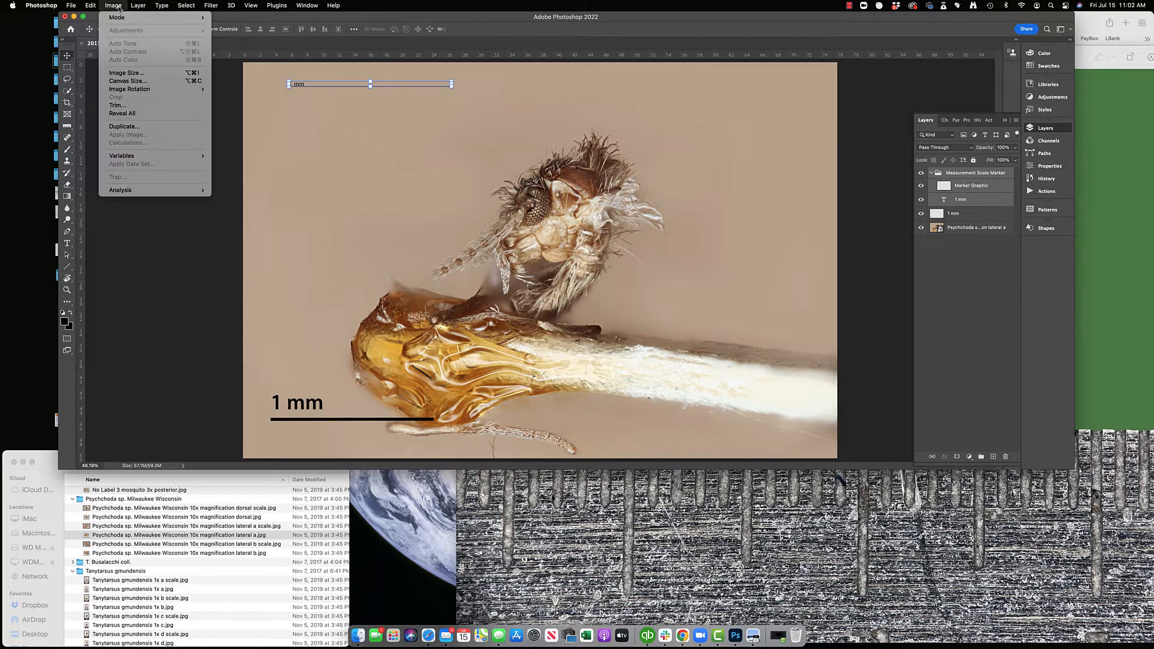
pyautogui.moveTo(137, 190)
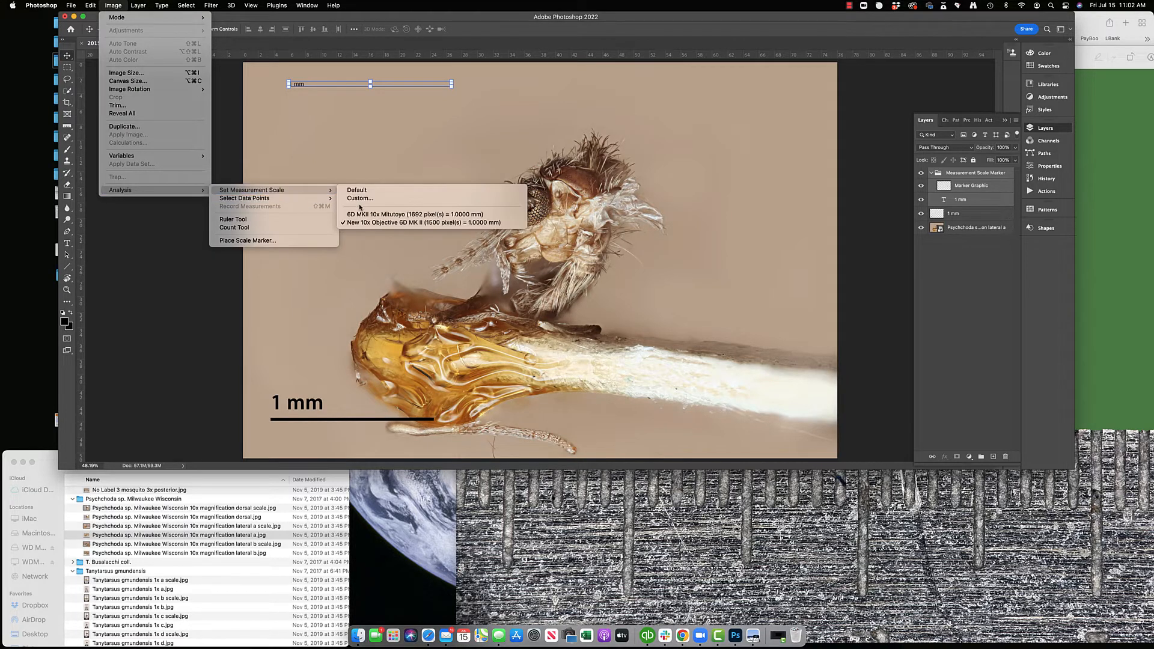
pyautogui.moveTo(329, 196)
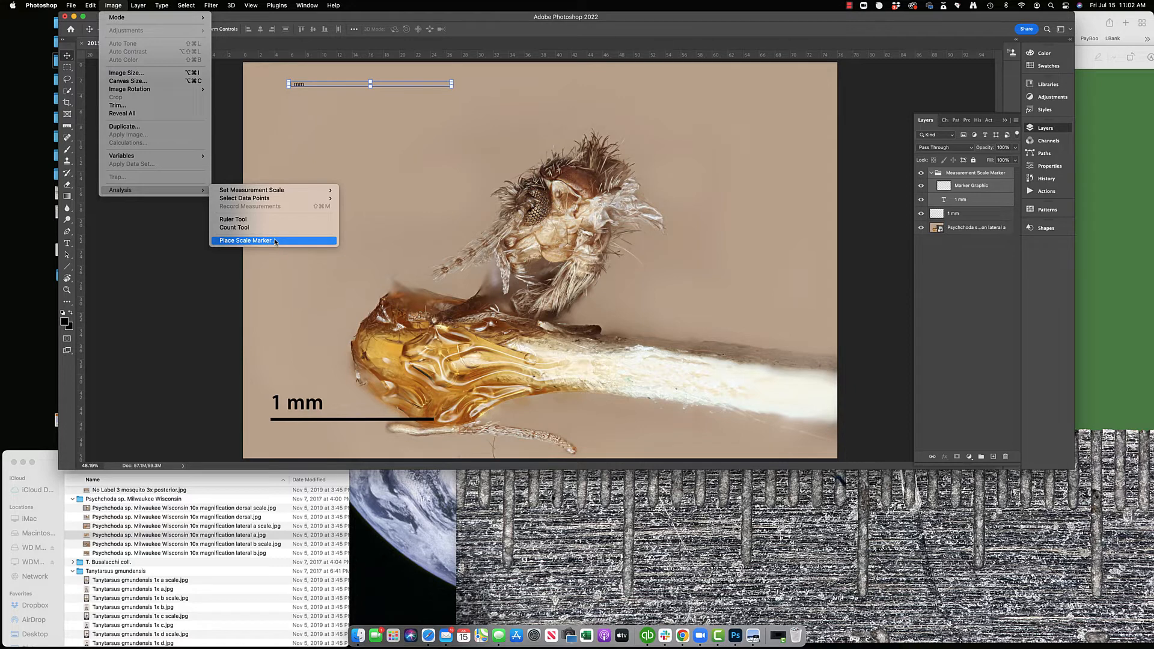
pyautogui.click(276, 242)
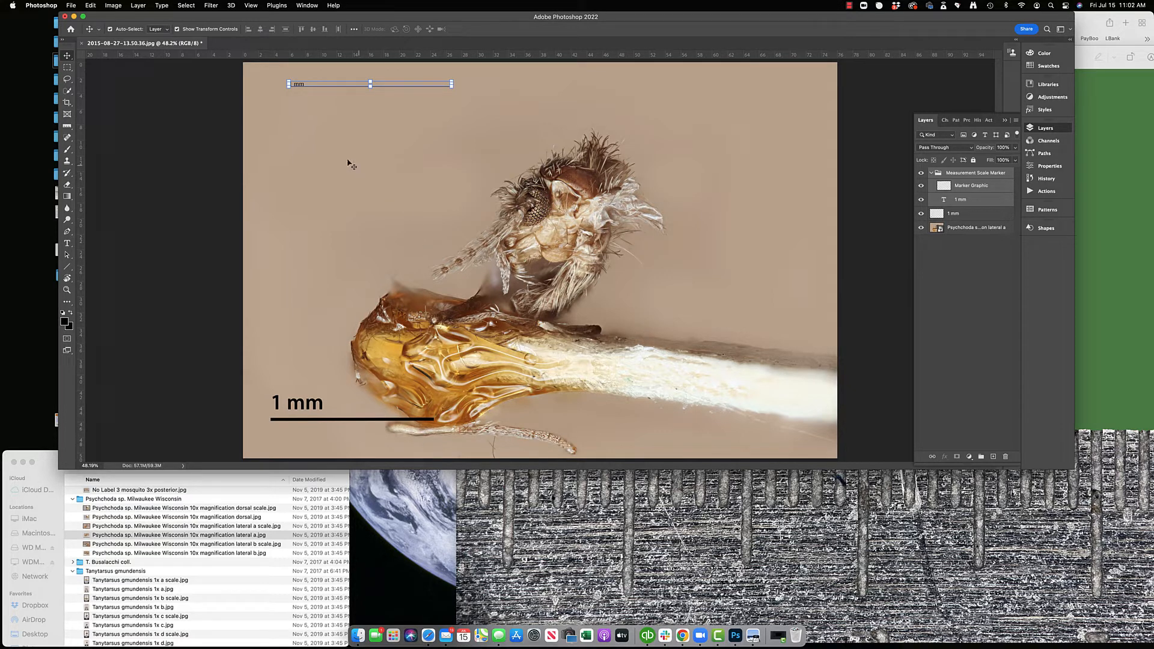
# Step: Measure the distance from the tip of the insect's antenna to its eye with the Ruler tool
pyautogui.click(325, 139)
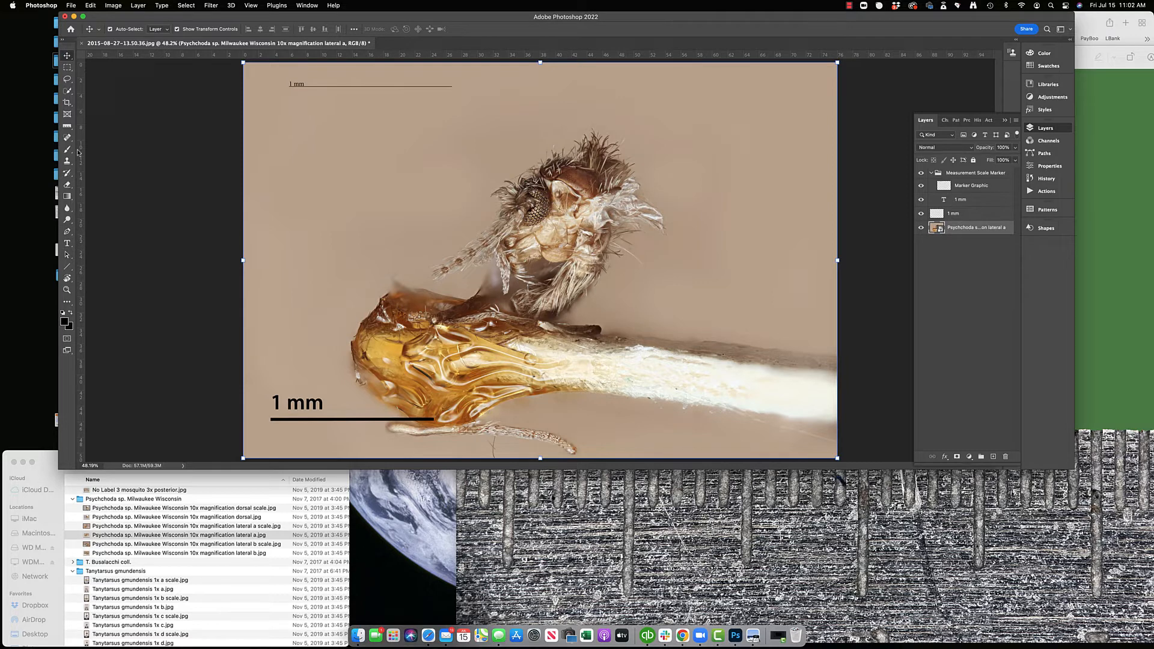
pyautogui.click(67, 126)
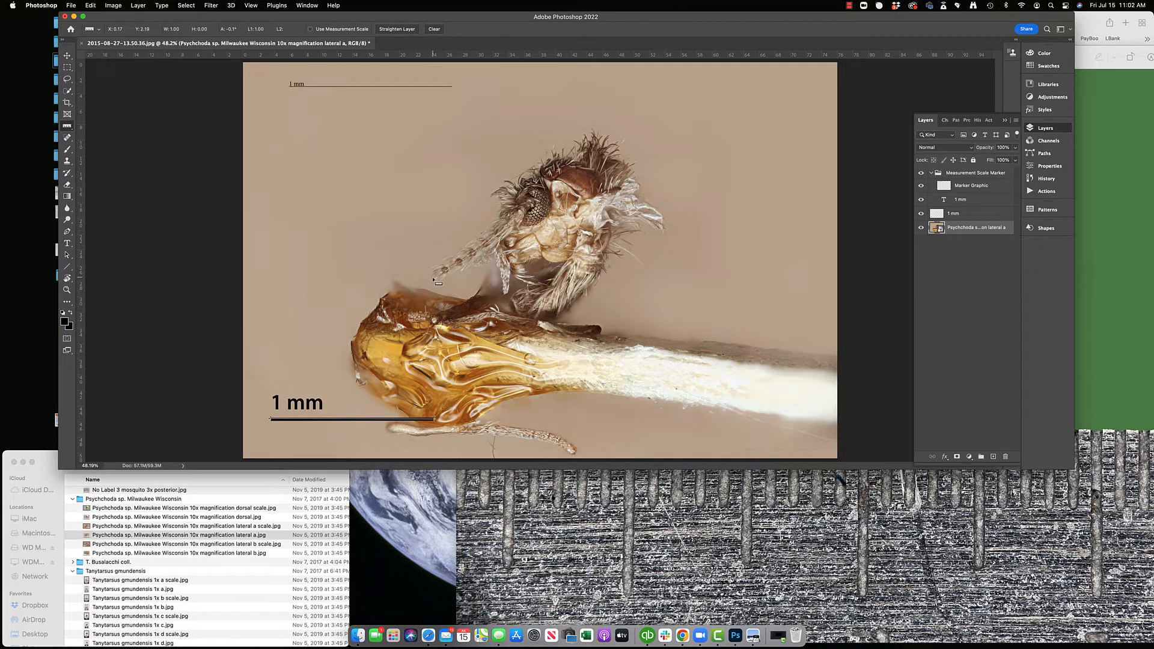
pyautogui.moveTo(433, 277); pyautogui.dragTo(535, 201)
pyautogui.press('super+1')
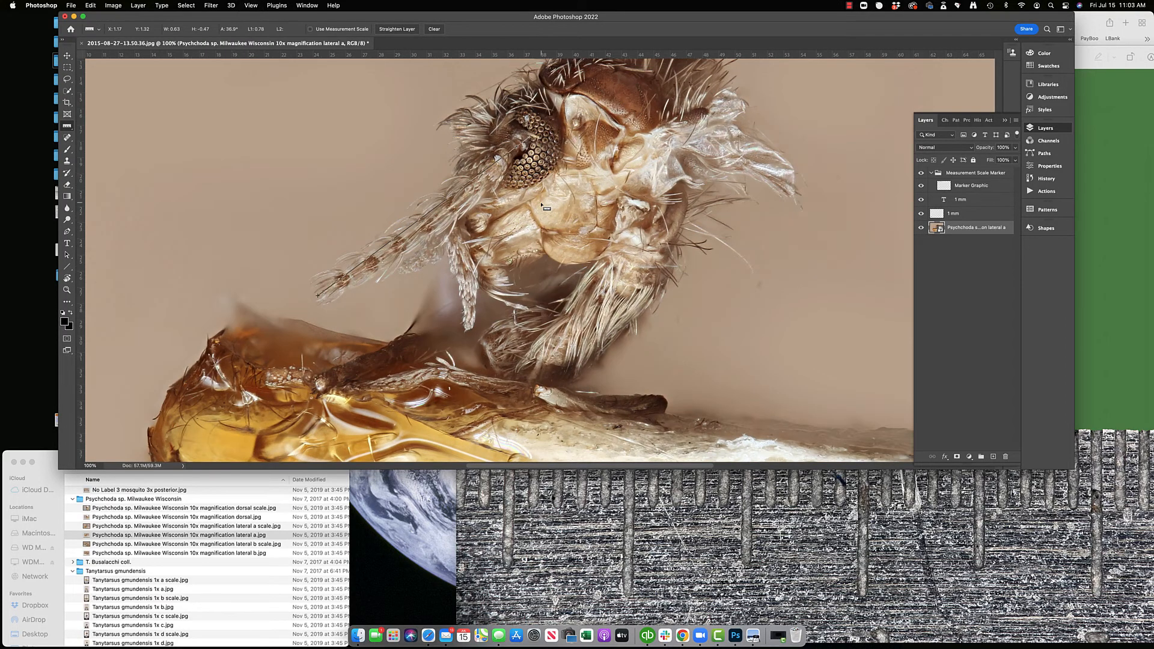
pyautogui.press('super+minus')
pyautogui.press('super+minus')
pyautogui.press('super+minus')
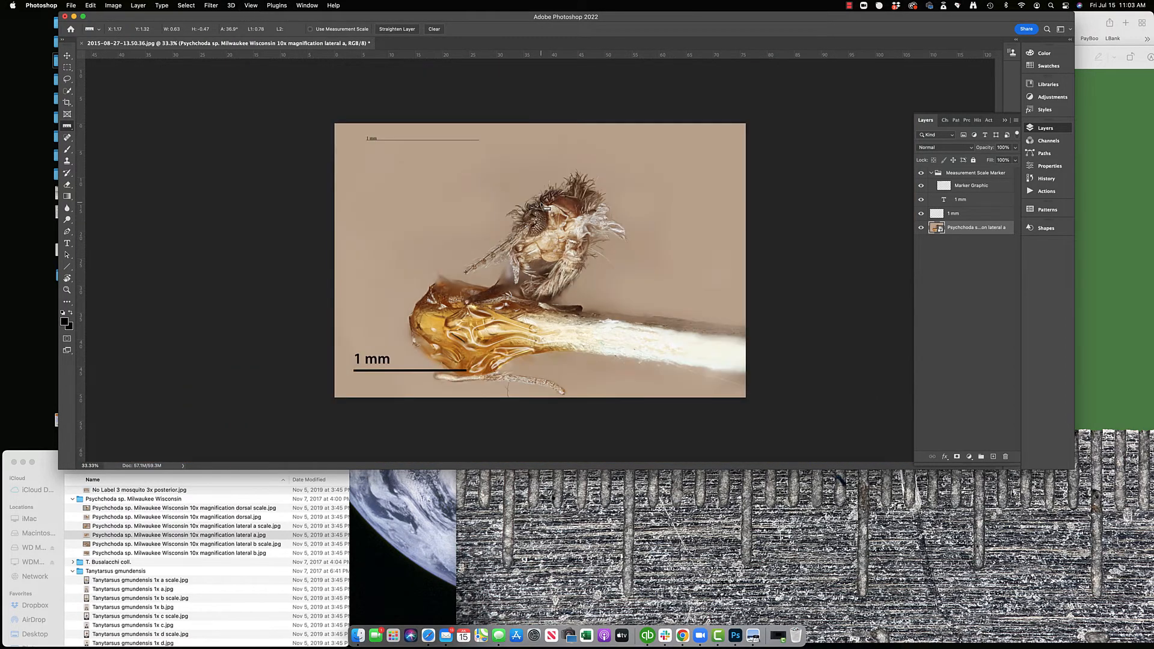
pyautogui.press('super+plus')
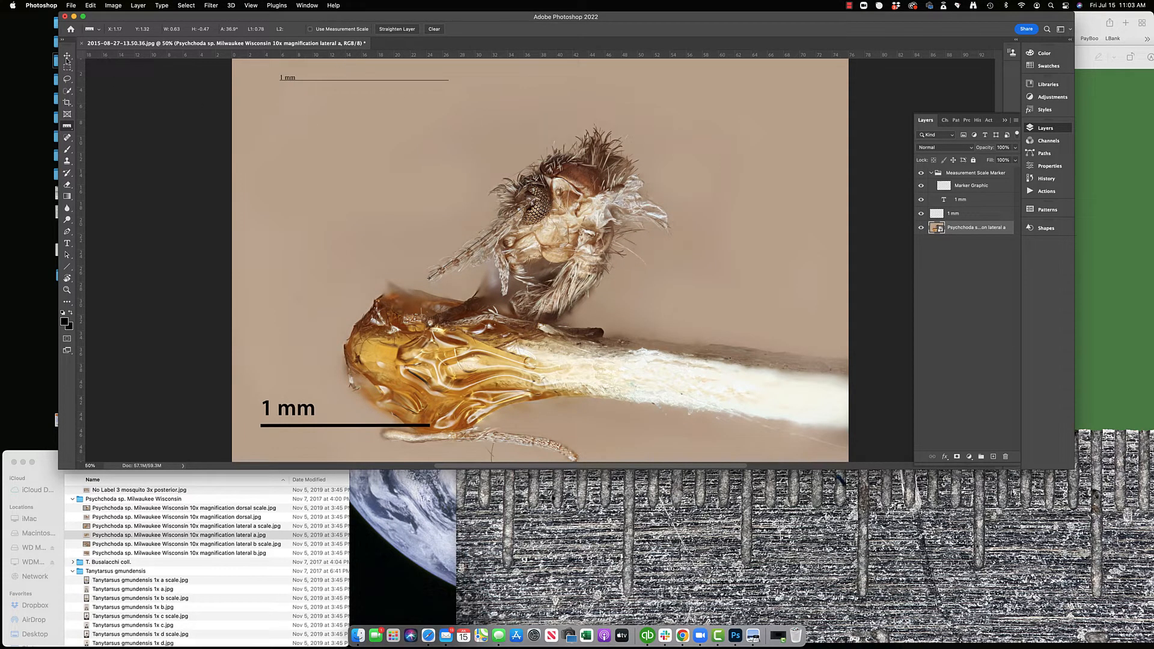
pyautogui.hscroll(-2, 107, 97)
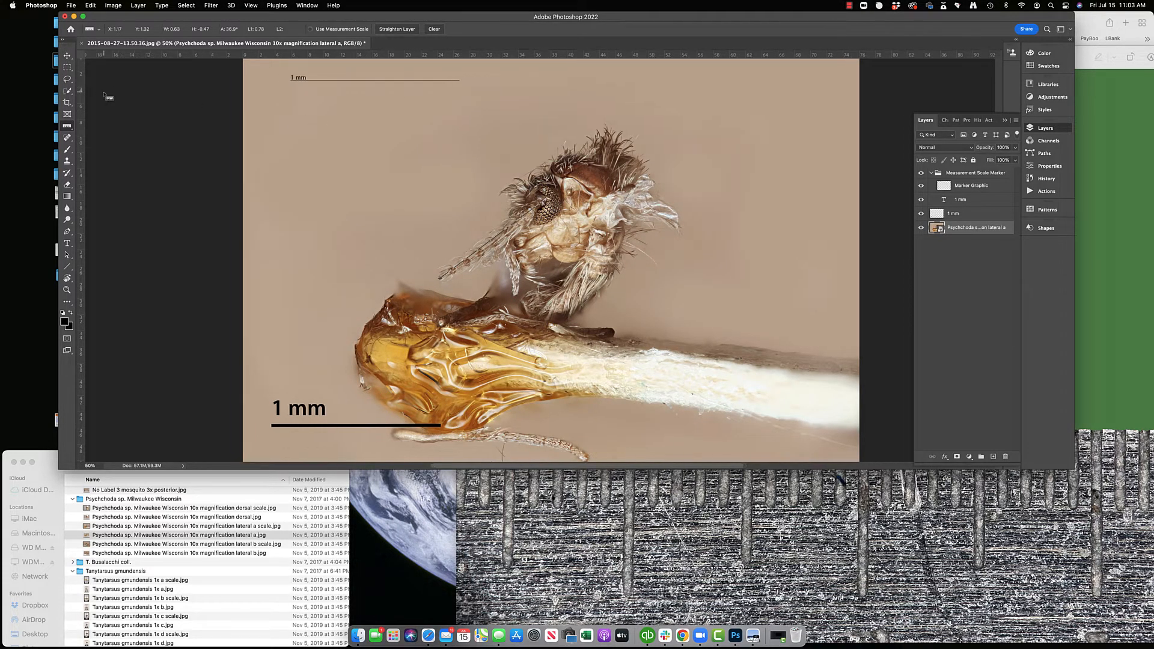
pyautogui.hscroll(2, 264, 129)
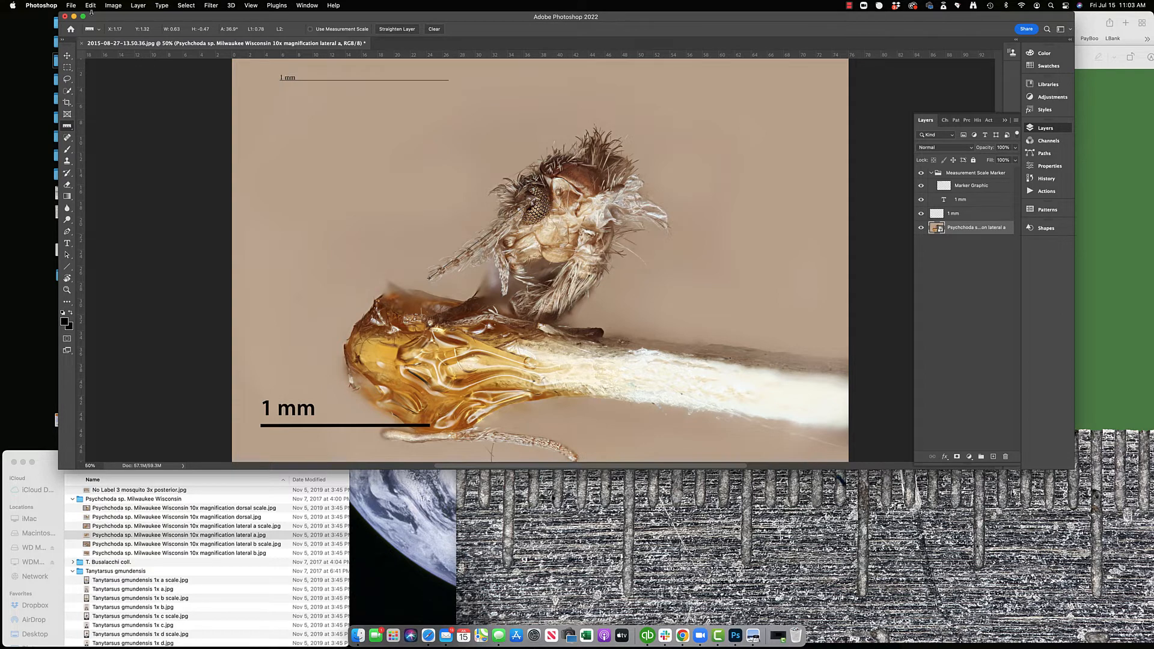
pyautogui.click(71, 5)
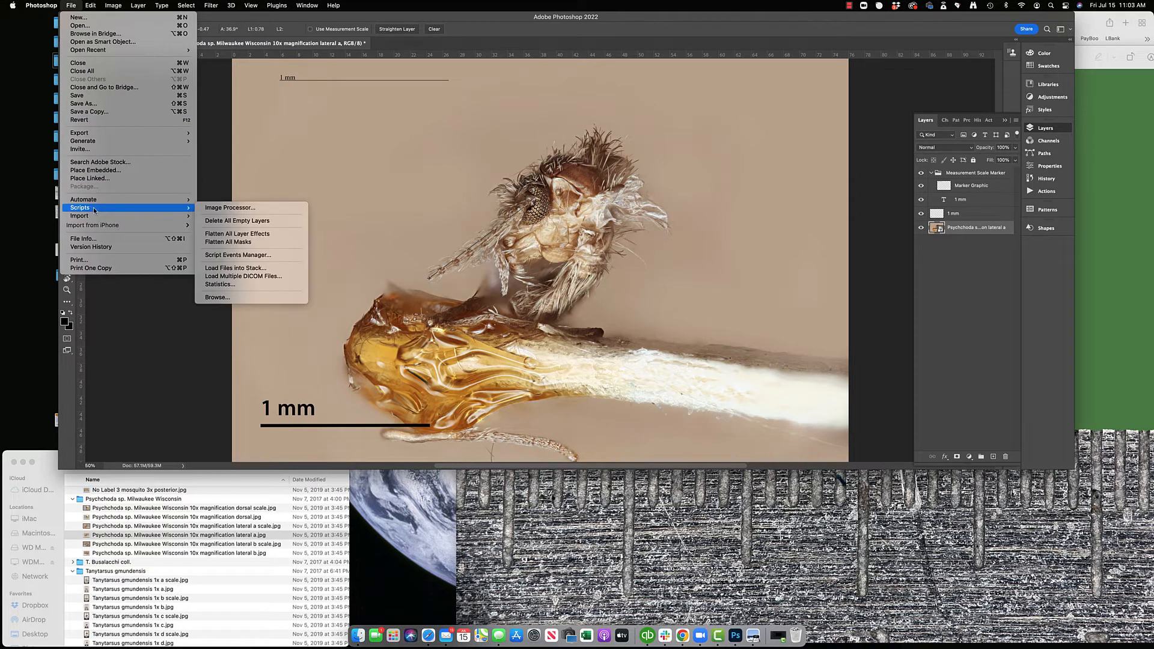
pyautogui.click(250, 175)
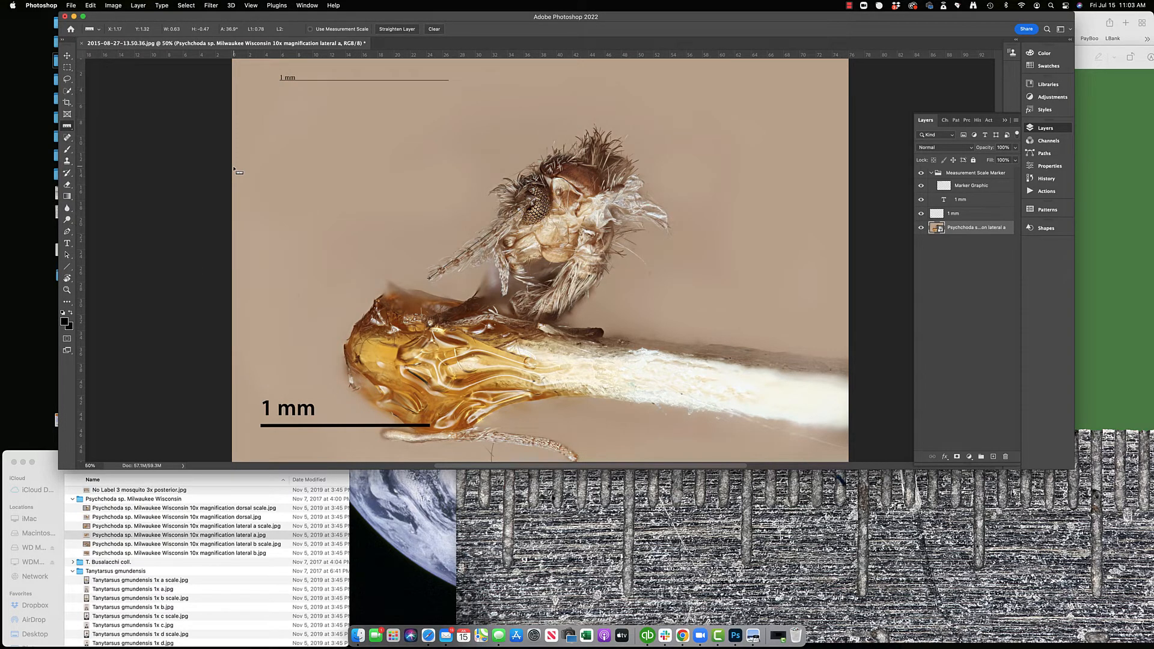